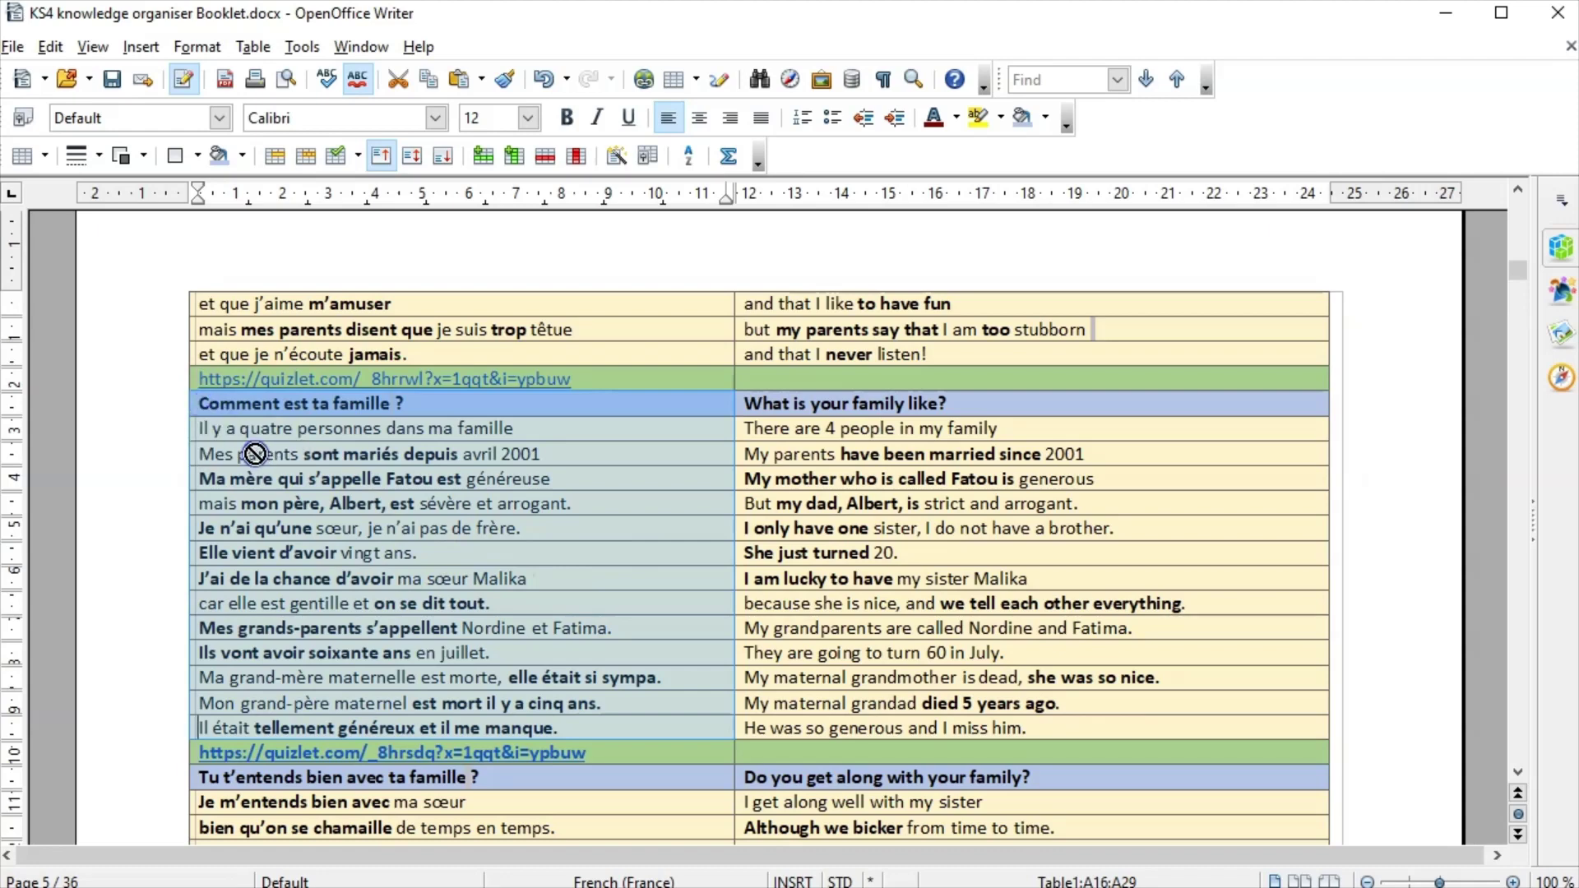
Copy the selected French column of the "Comment est ta famille ?" section and paste it as the main text in Textivate.
right_click(510, 577)
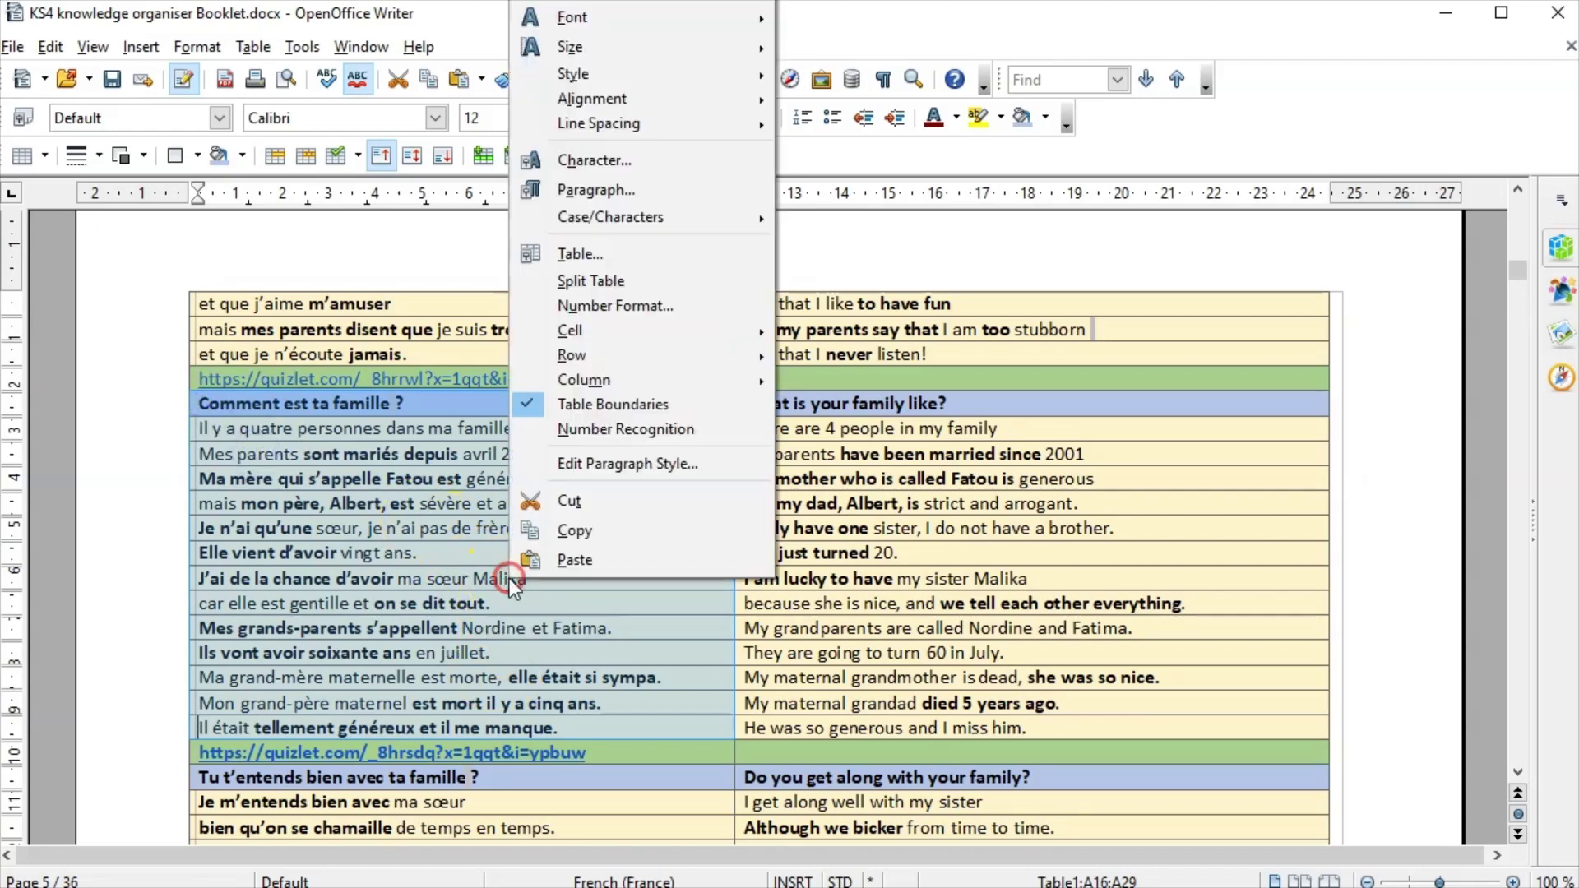
left_click(596, 528)
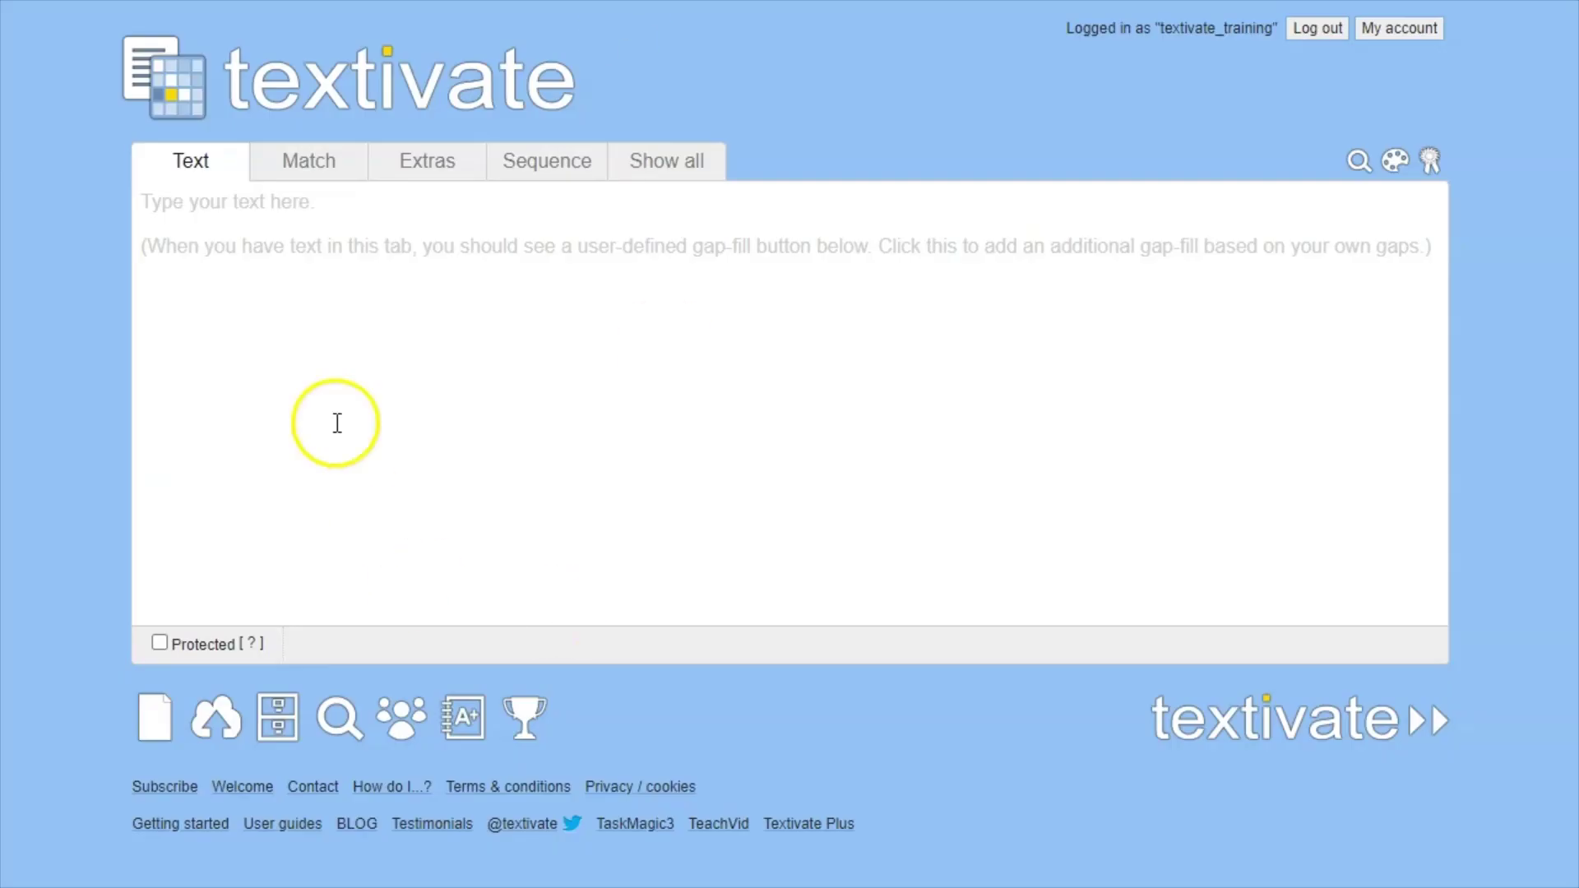
right_click(319, 292)
left_click(408, 485)
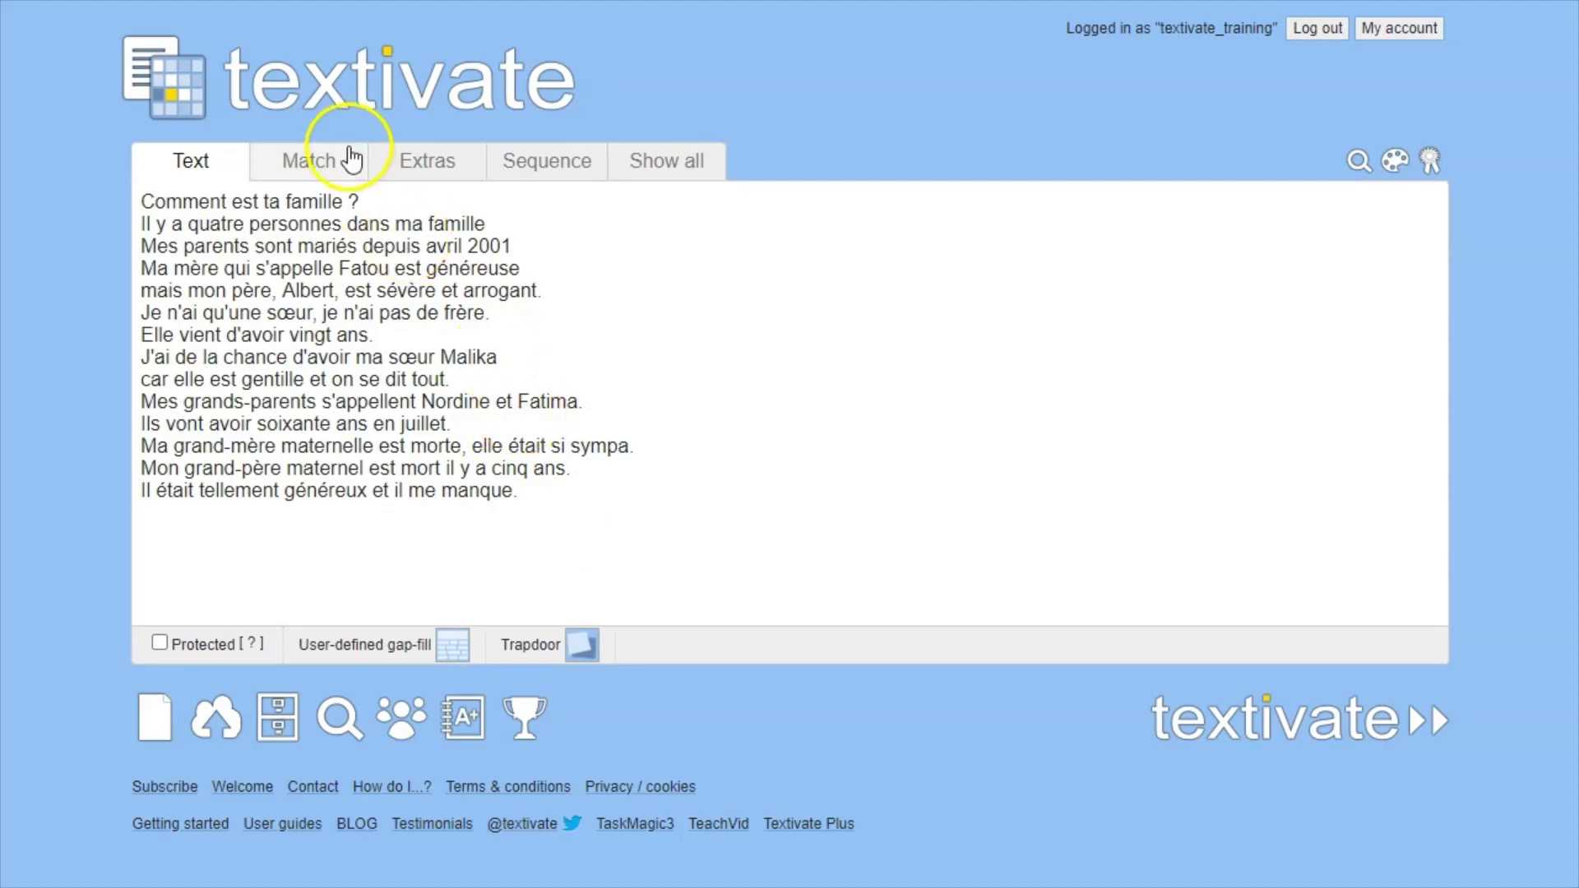
Remove the space before the question mark in the title "Comment est ta famille?" and add a blank line below it.
left_click(349, 200)
key("BackSpace")
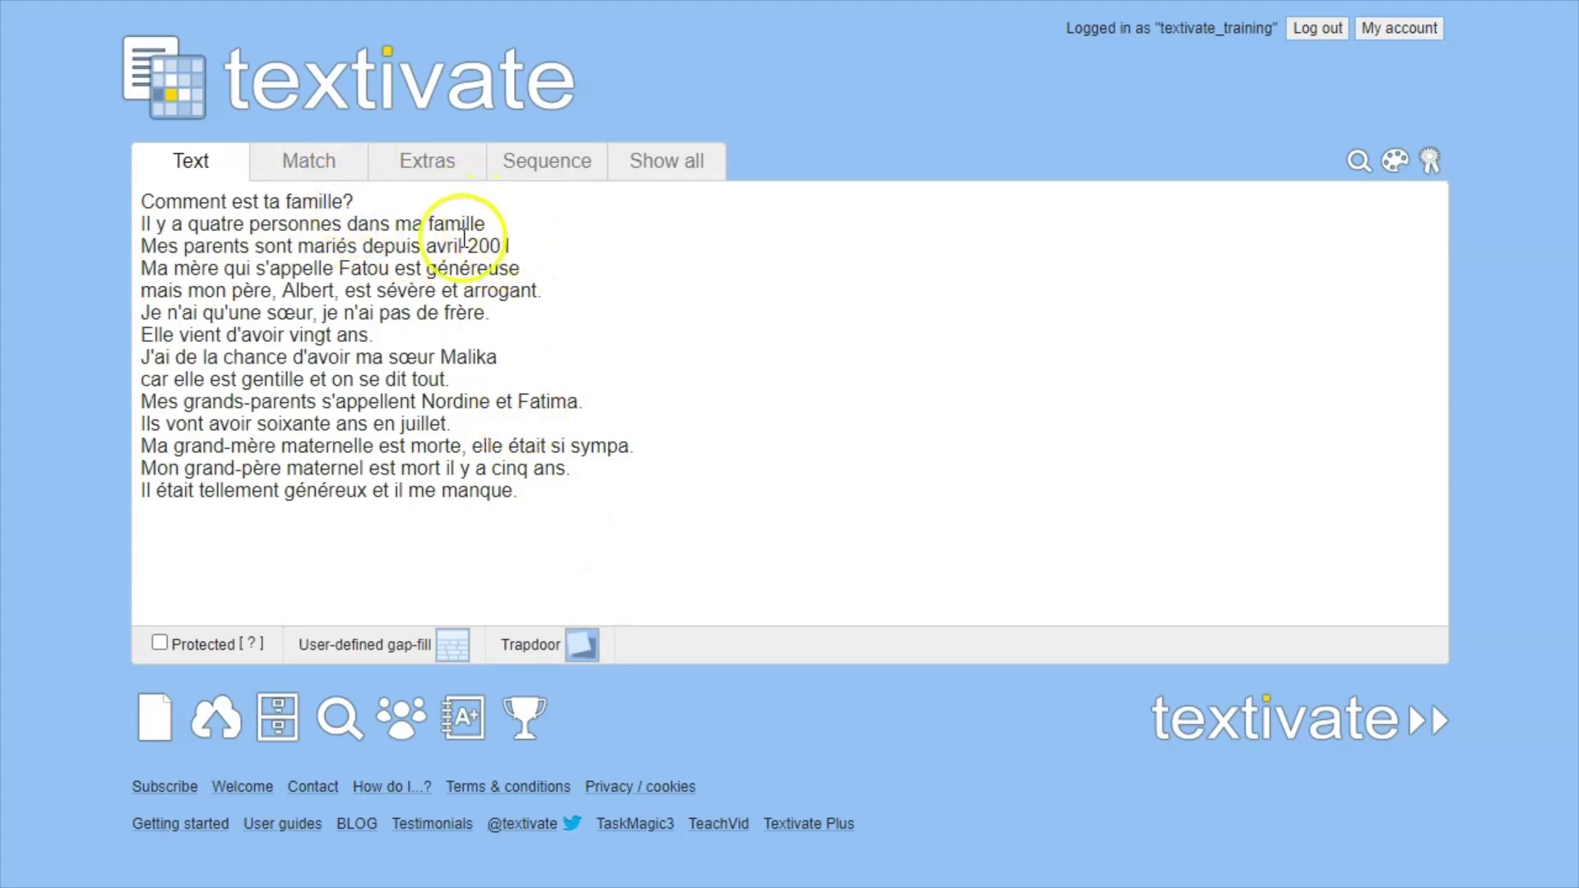
left_click(388, 201)
key("Return")
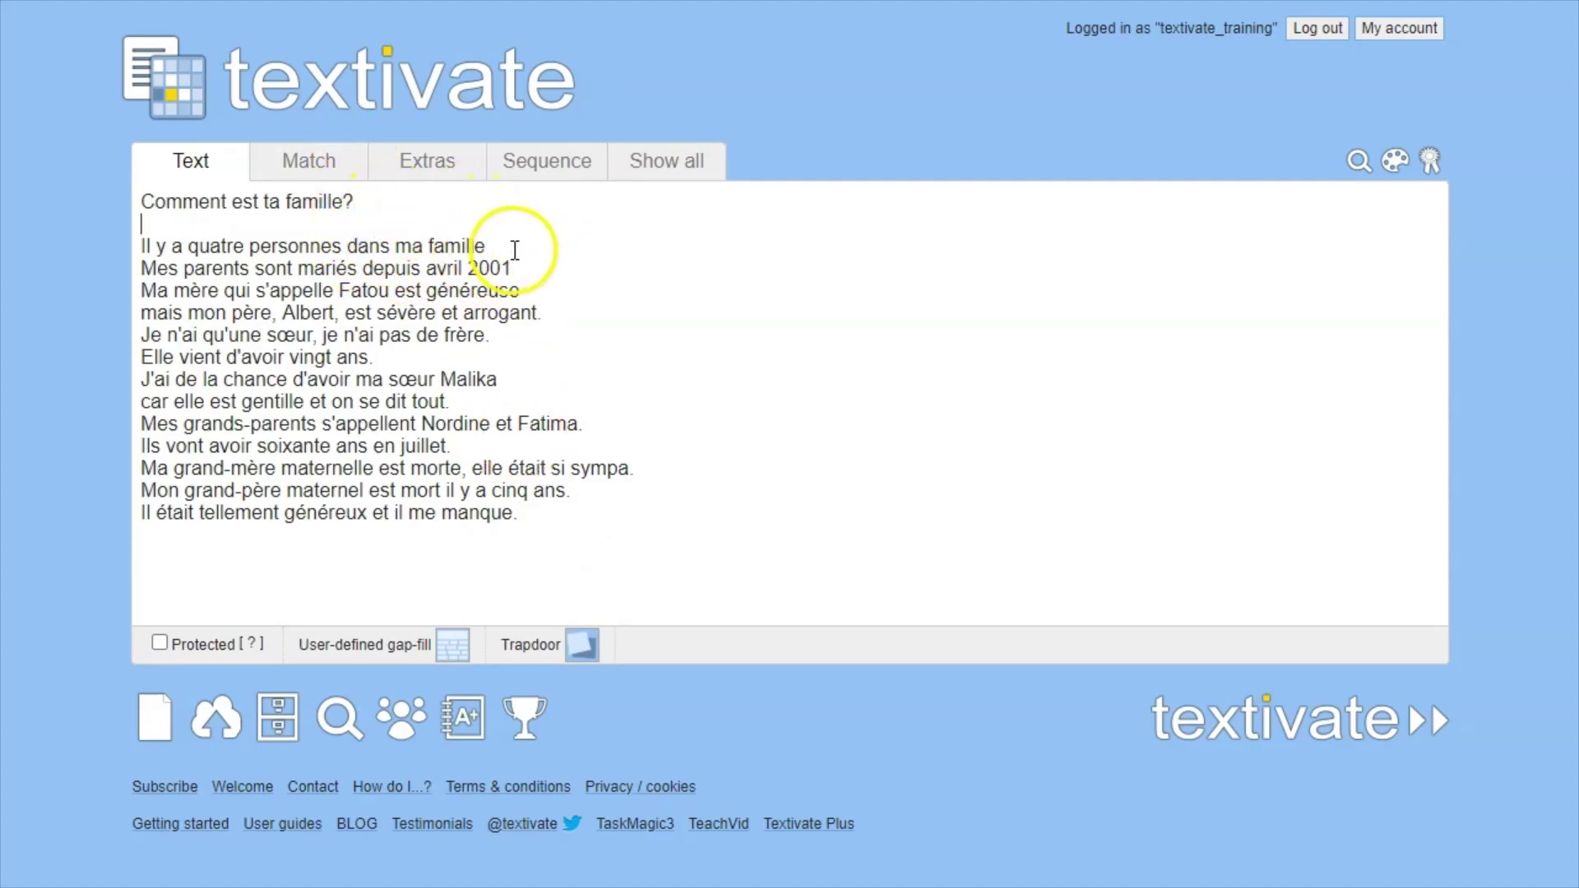
Add full stops after "dans ma famille" and "avril 2001" and join the first three sentences onto one line.
left_click(528, 247)
type("-")
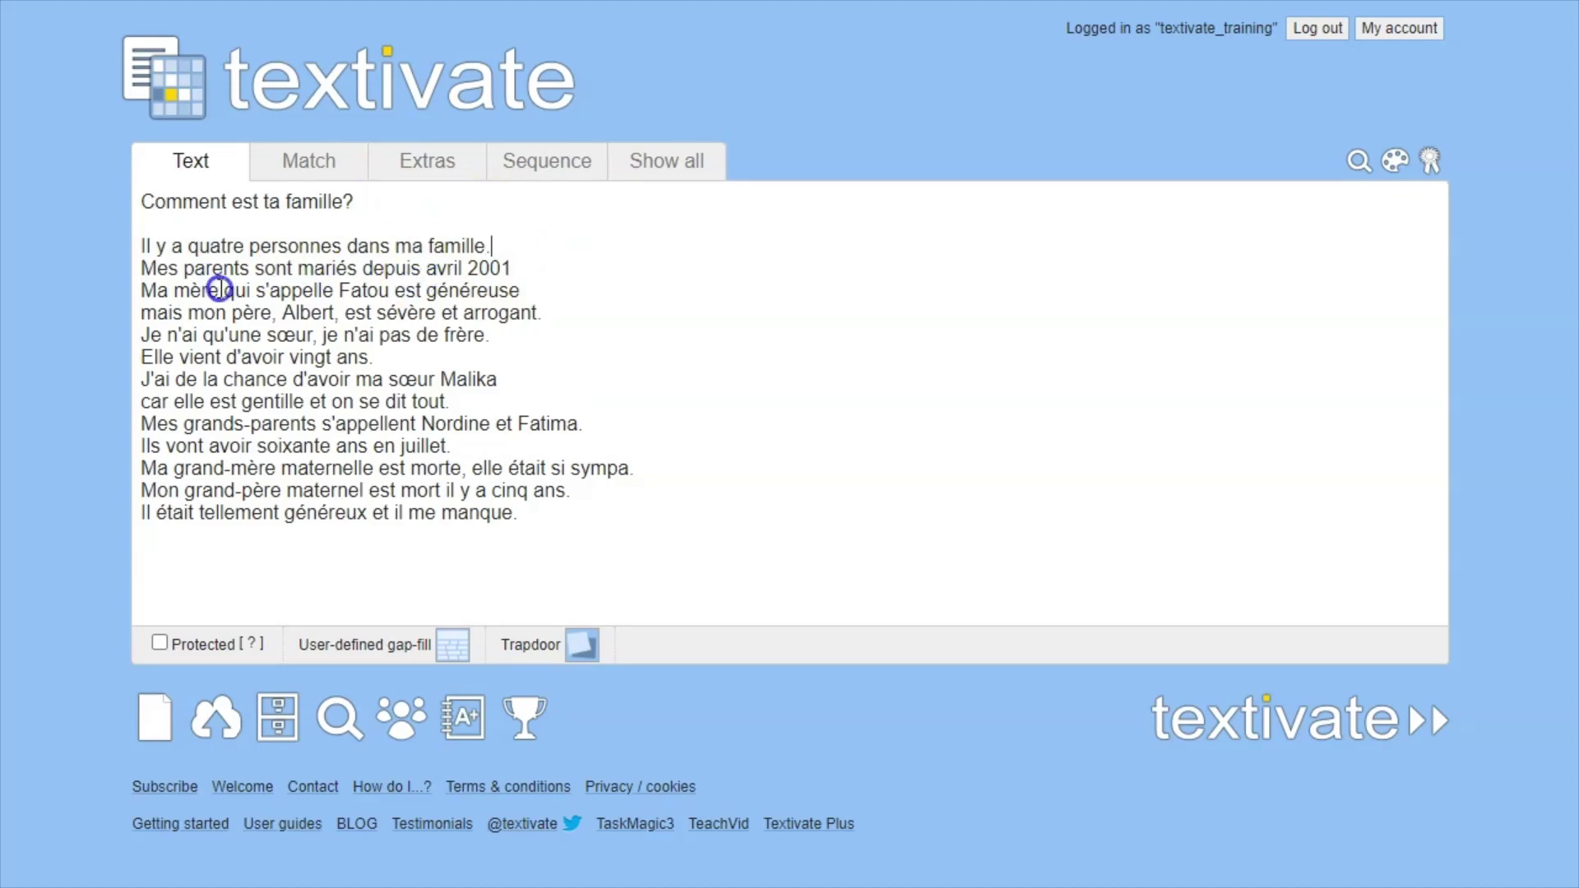
type(".")
left_click(141, 268)
key("BackSpace")
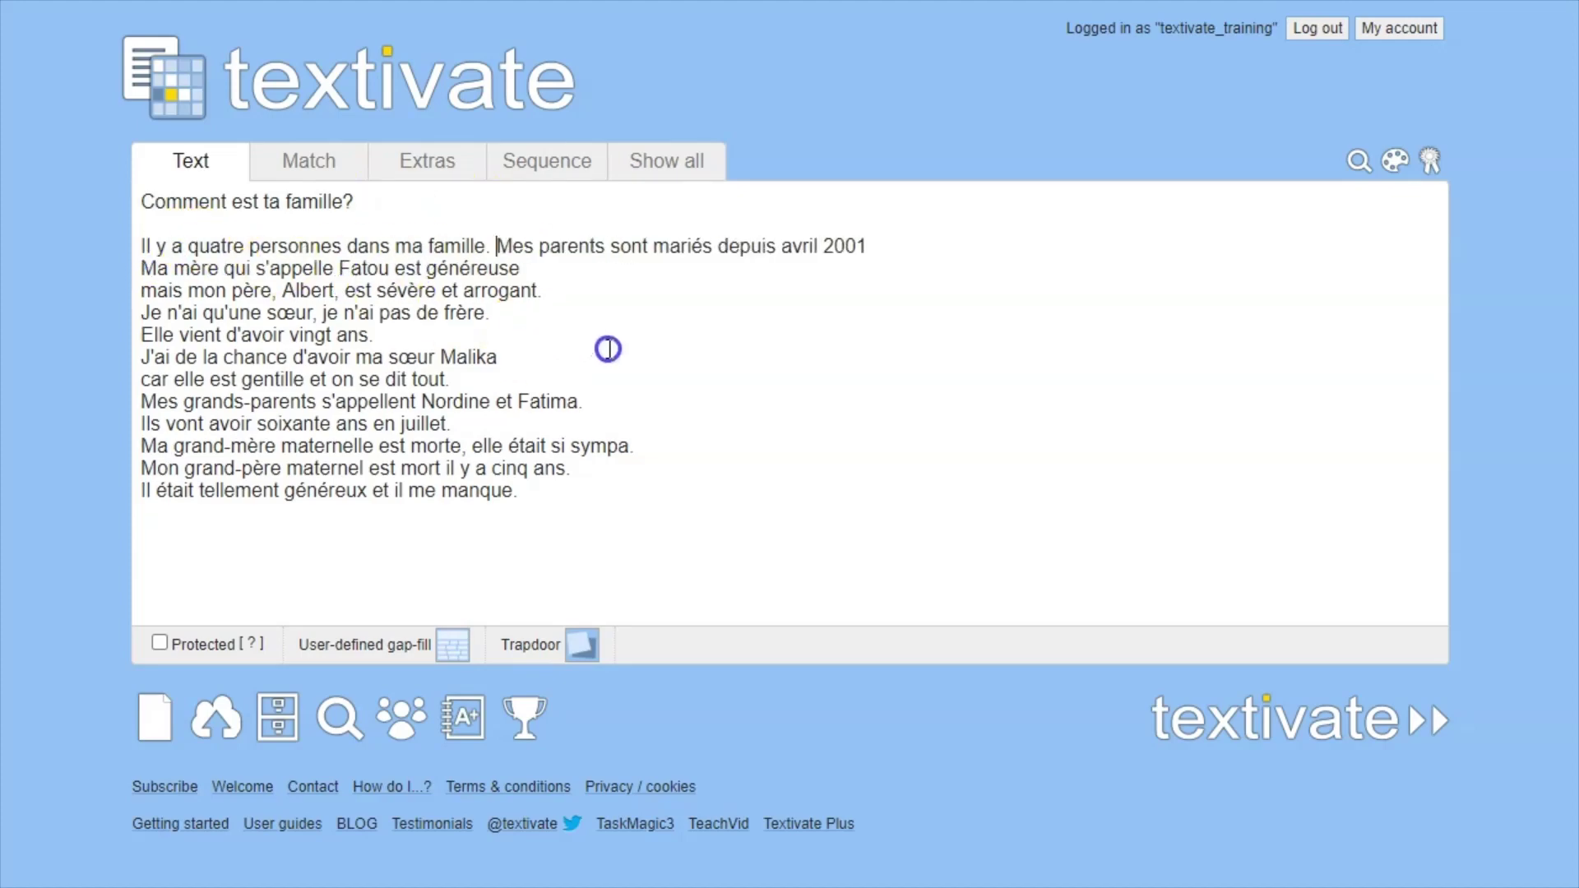
left_click(141, 268)
key("BackSpace")
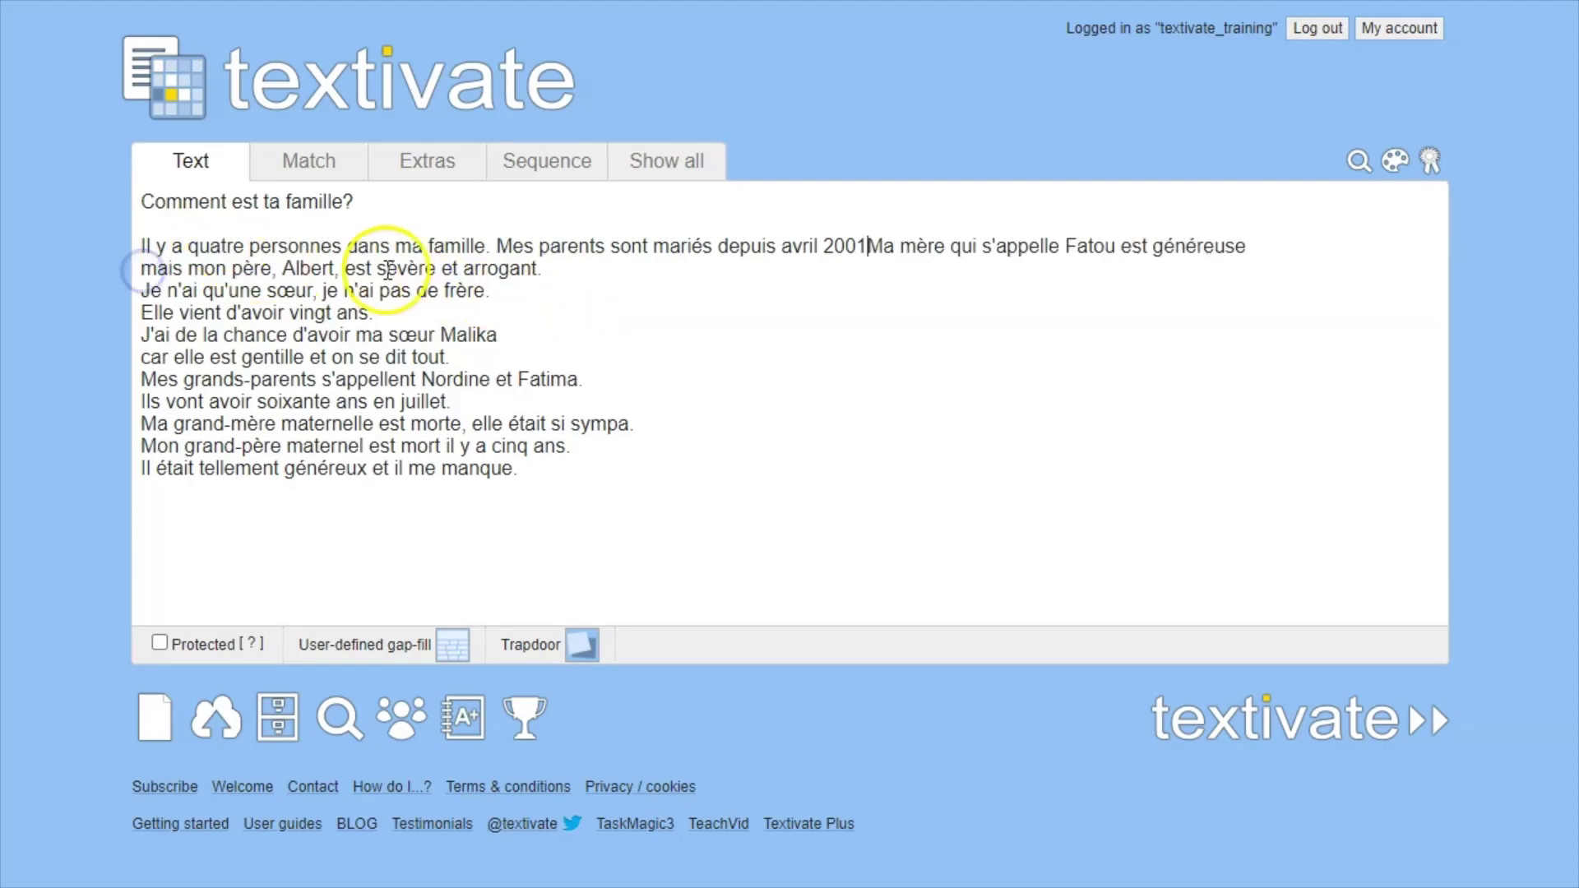
type(".")
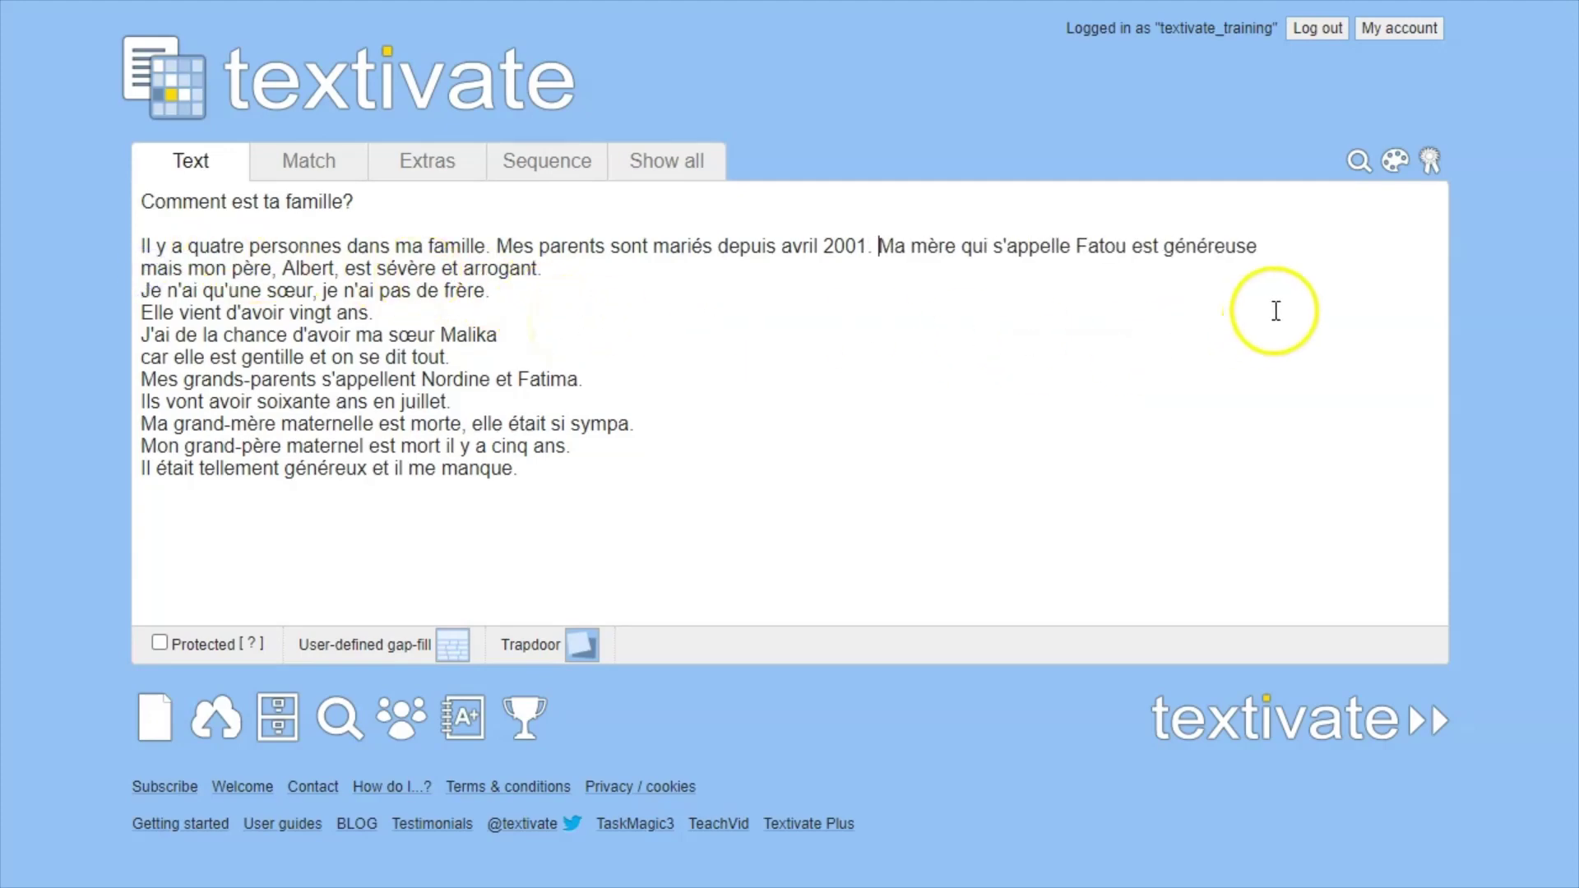
Add a comma after "généreuse" and join the remaining French lines into one continuous paragraph.
left_click(1280, 245)
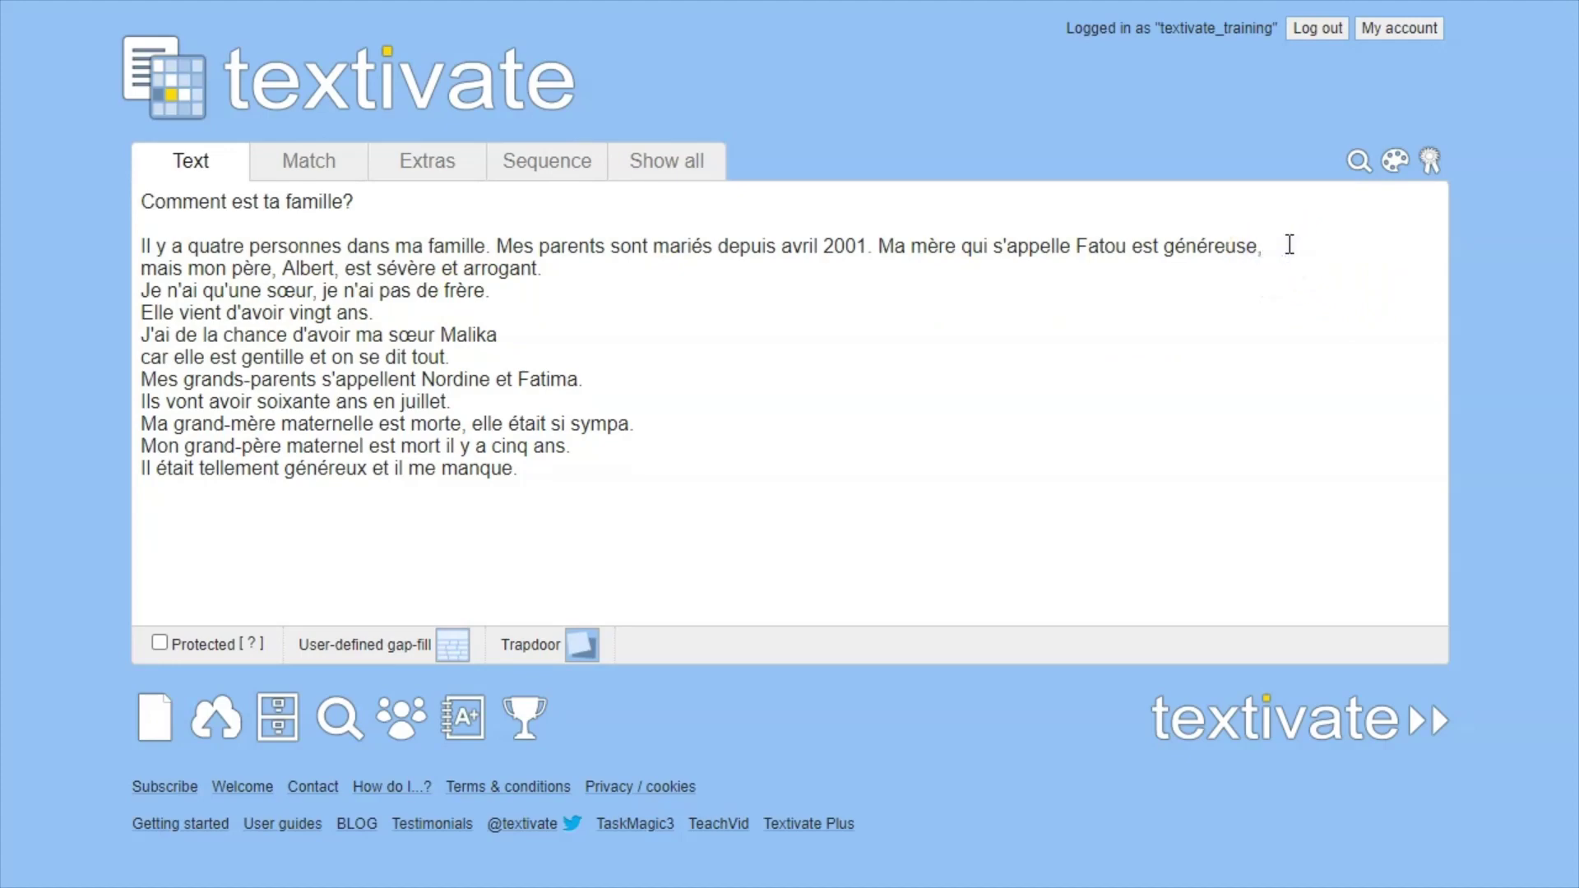
key("BackSpace")
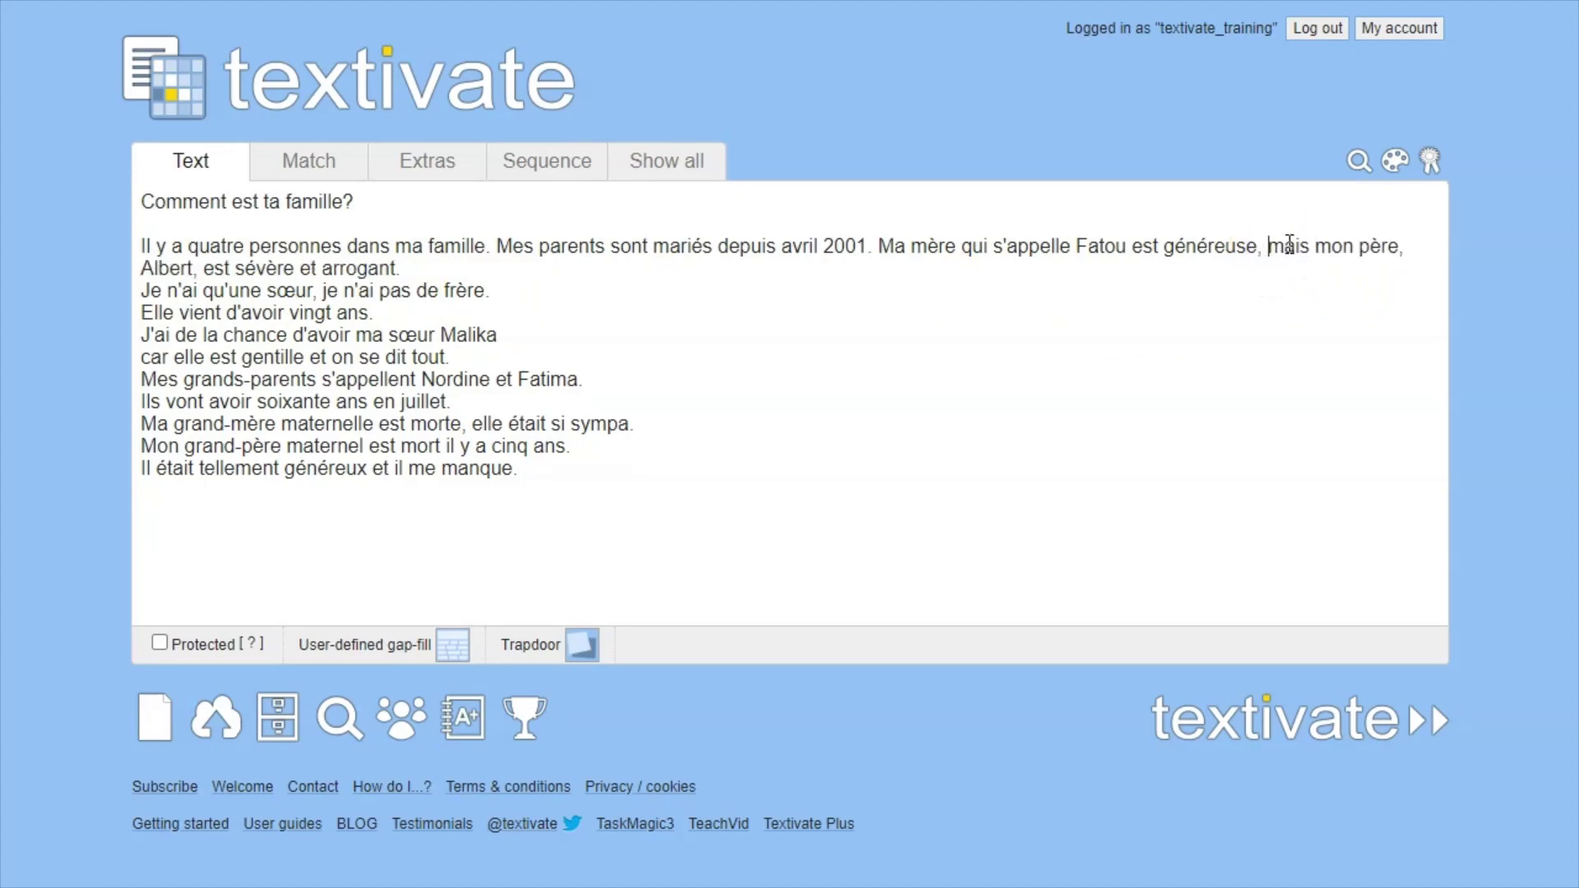
left_click(142, 289)
key("BackSpace")
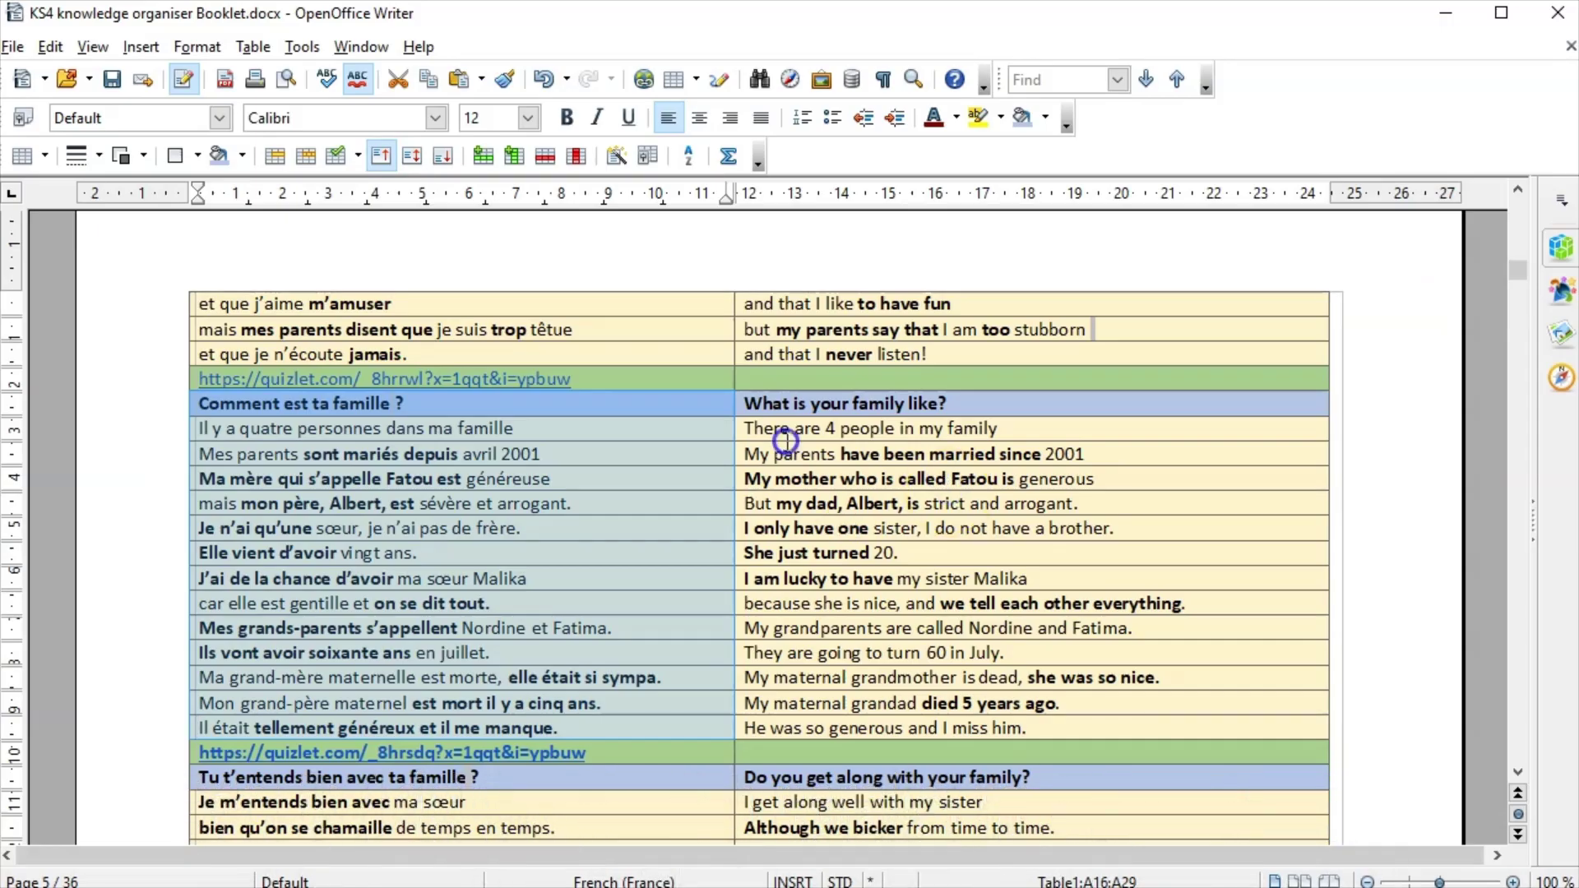
Switch to OpenOffice Writer and copy the English column from "What is your family like?" to "He was so generous and I miss him.".
left_click(770, 422)
left_click_drag(770, 421, 1034, 726)
right_click(973, 592)
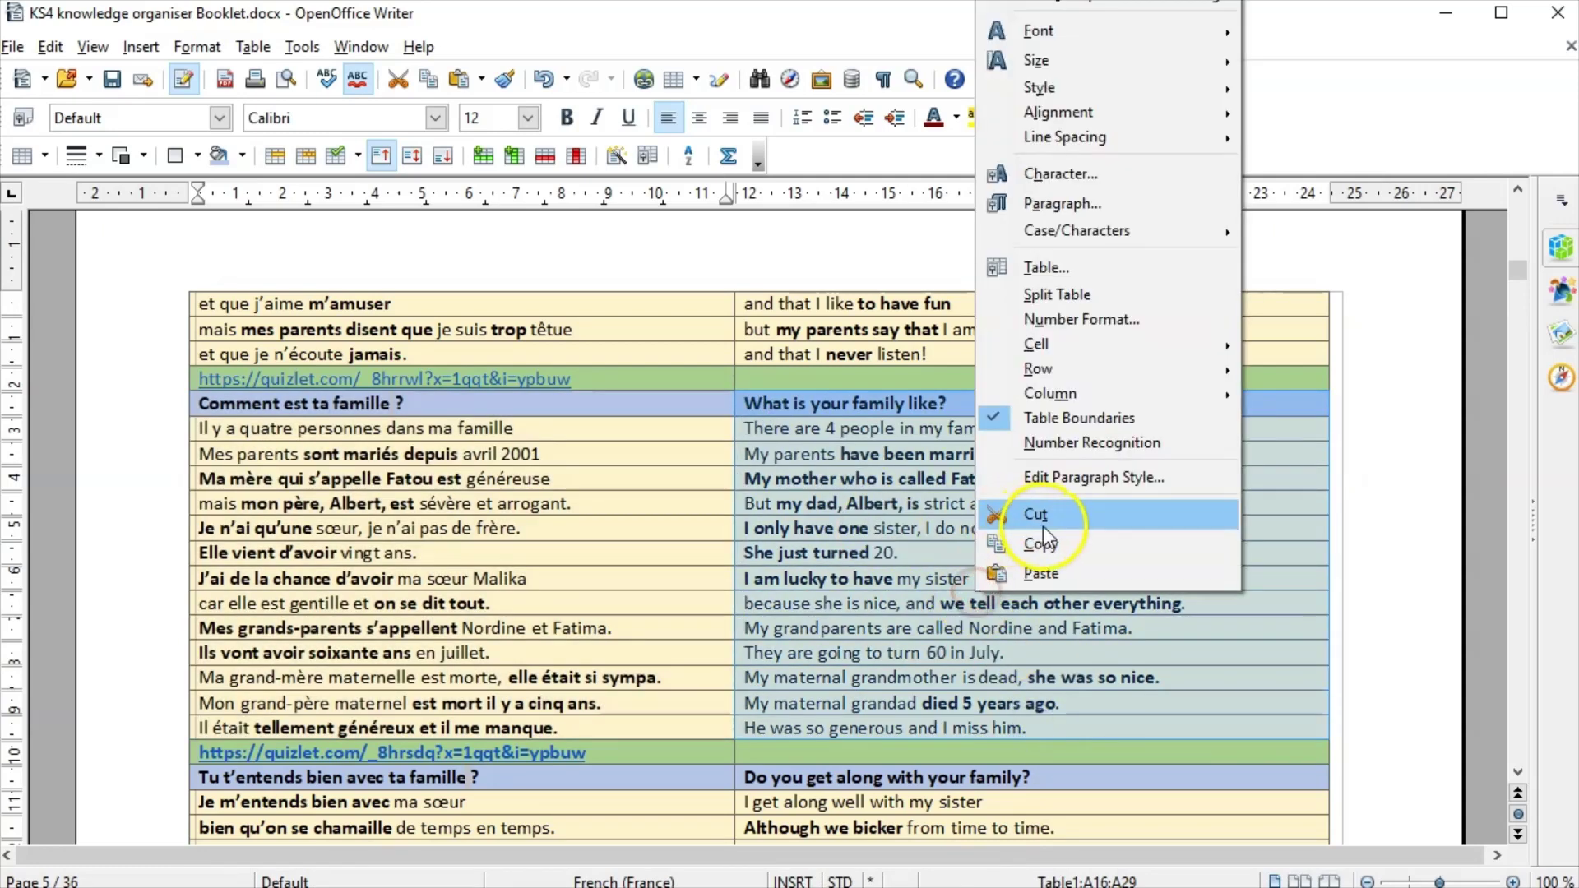
left_click(1055, 544)
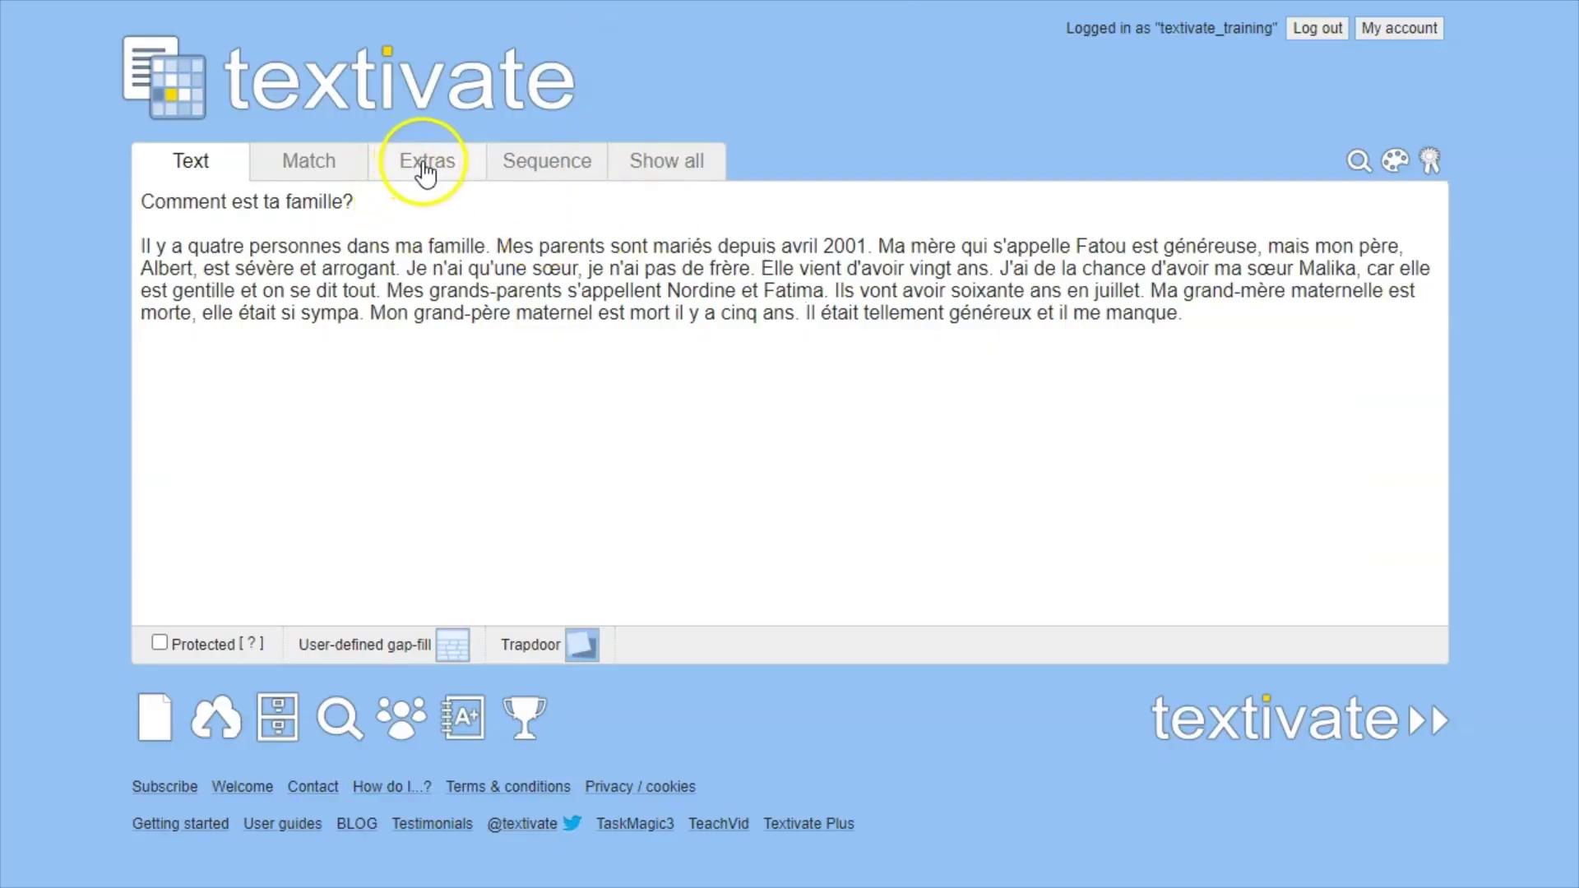
Switch back to Textivate and paste the copied English translation as the resource's parallel text.
left_click(426, 164)
scroll(676, 471, "down", 2)
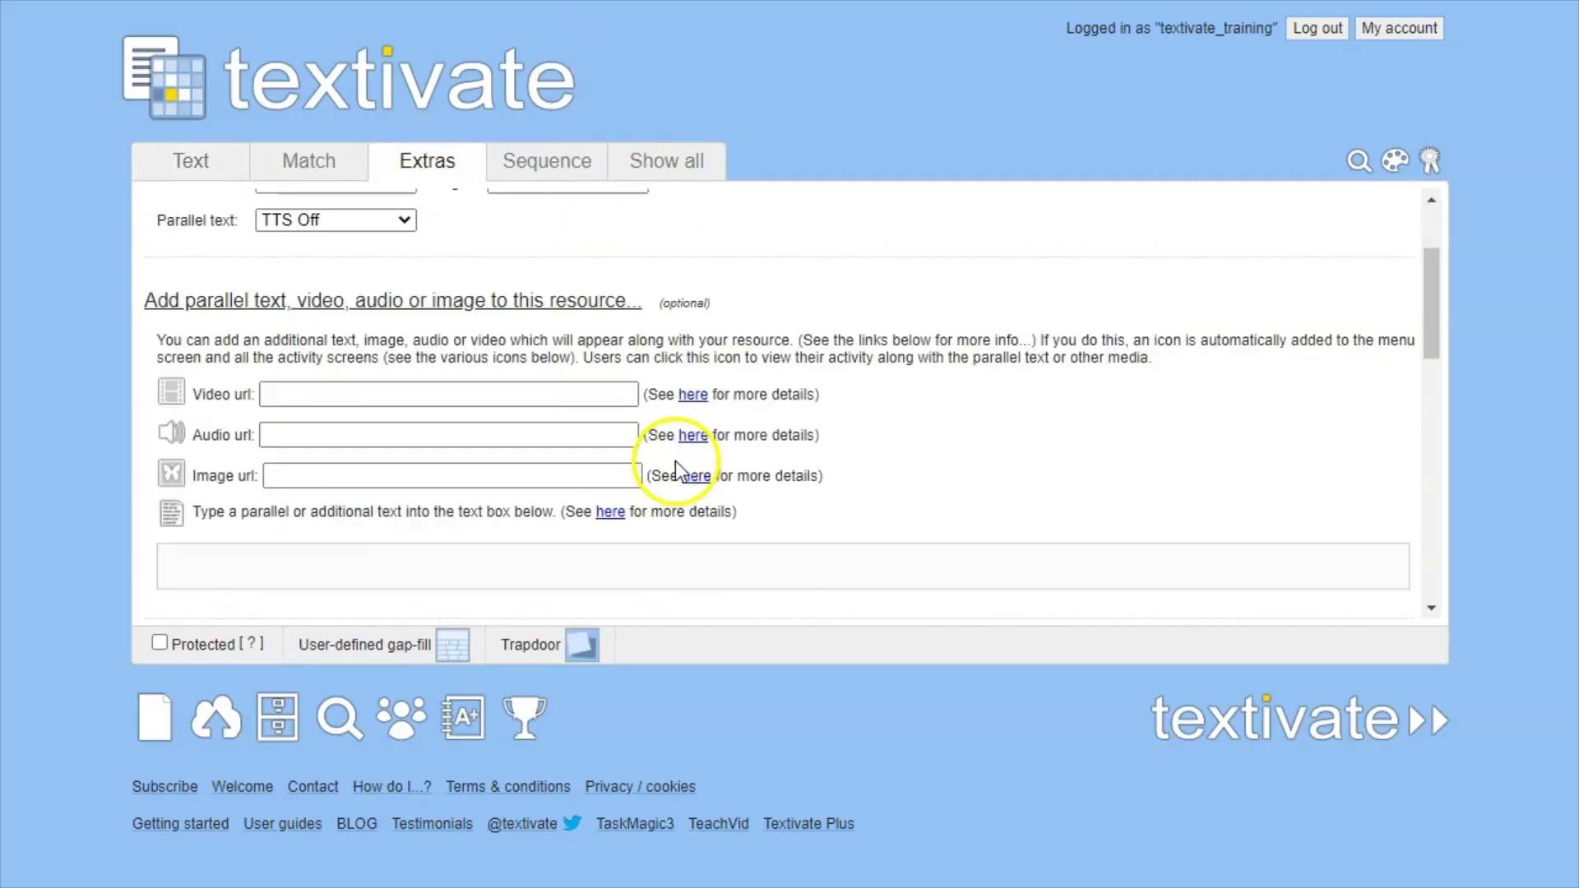
scroll(675, 465, "down", 3)
left_click(206, 345)
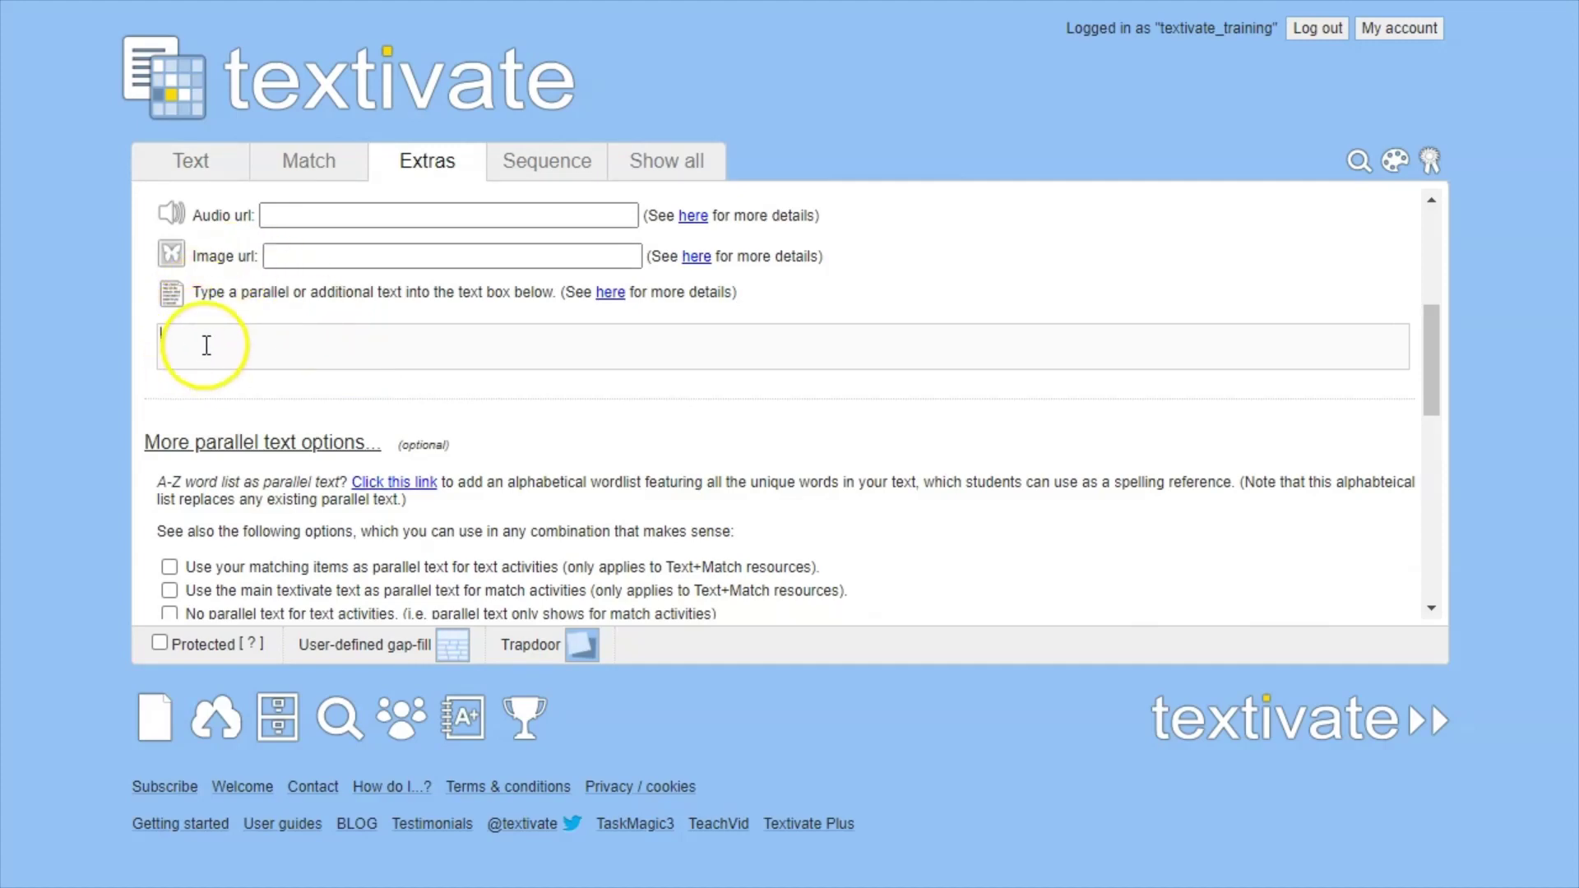
right_click(218, 335)
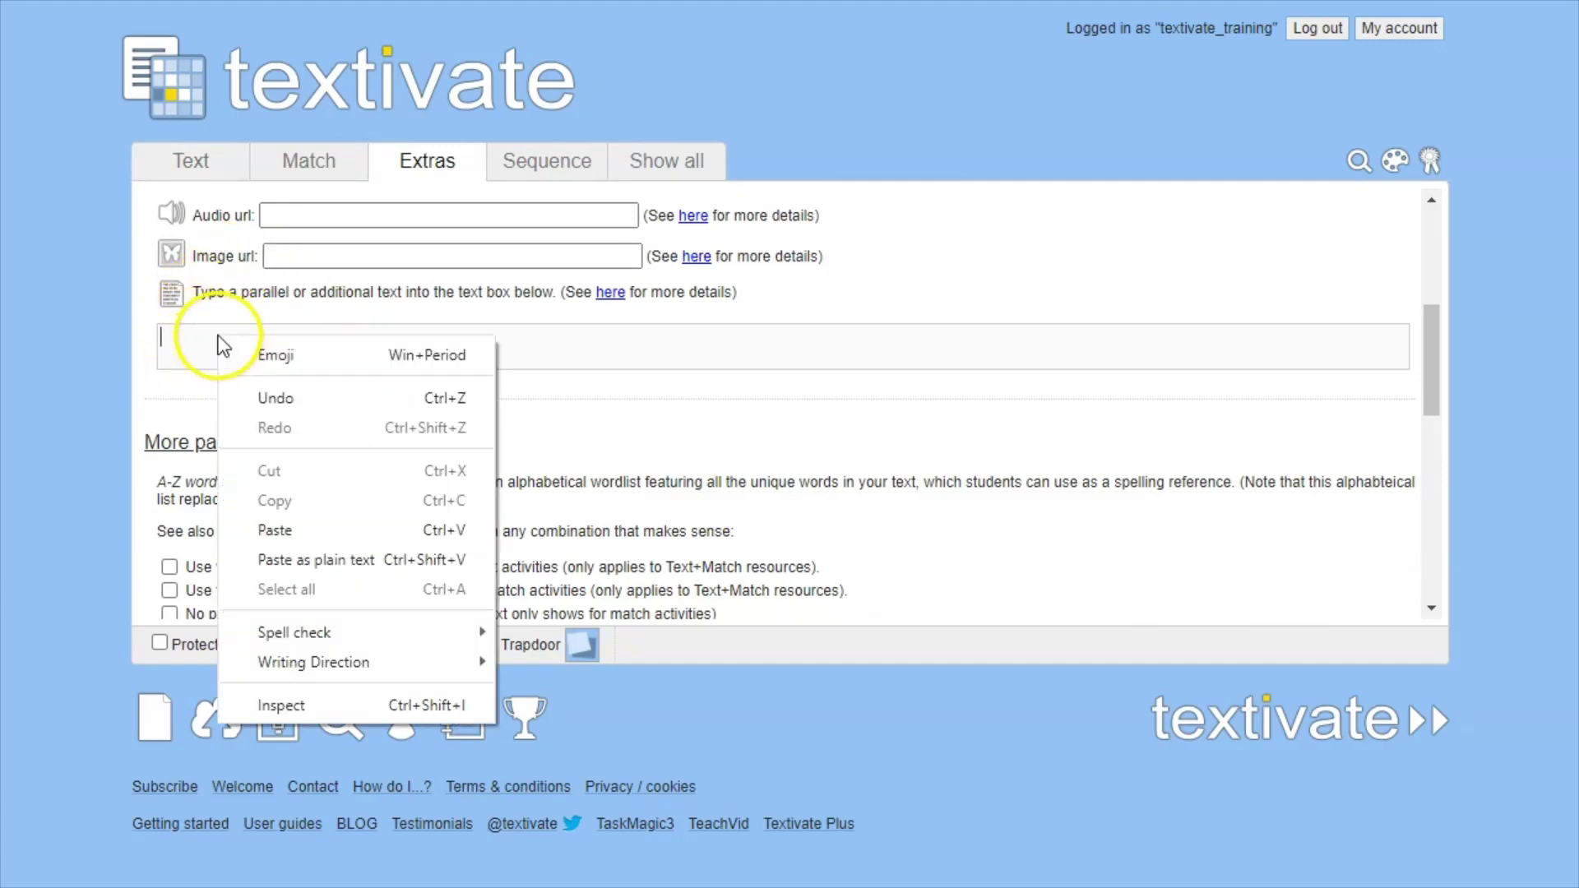
left_click(293, 531)
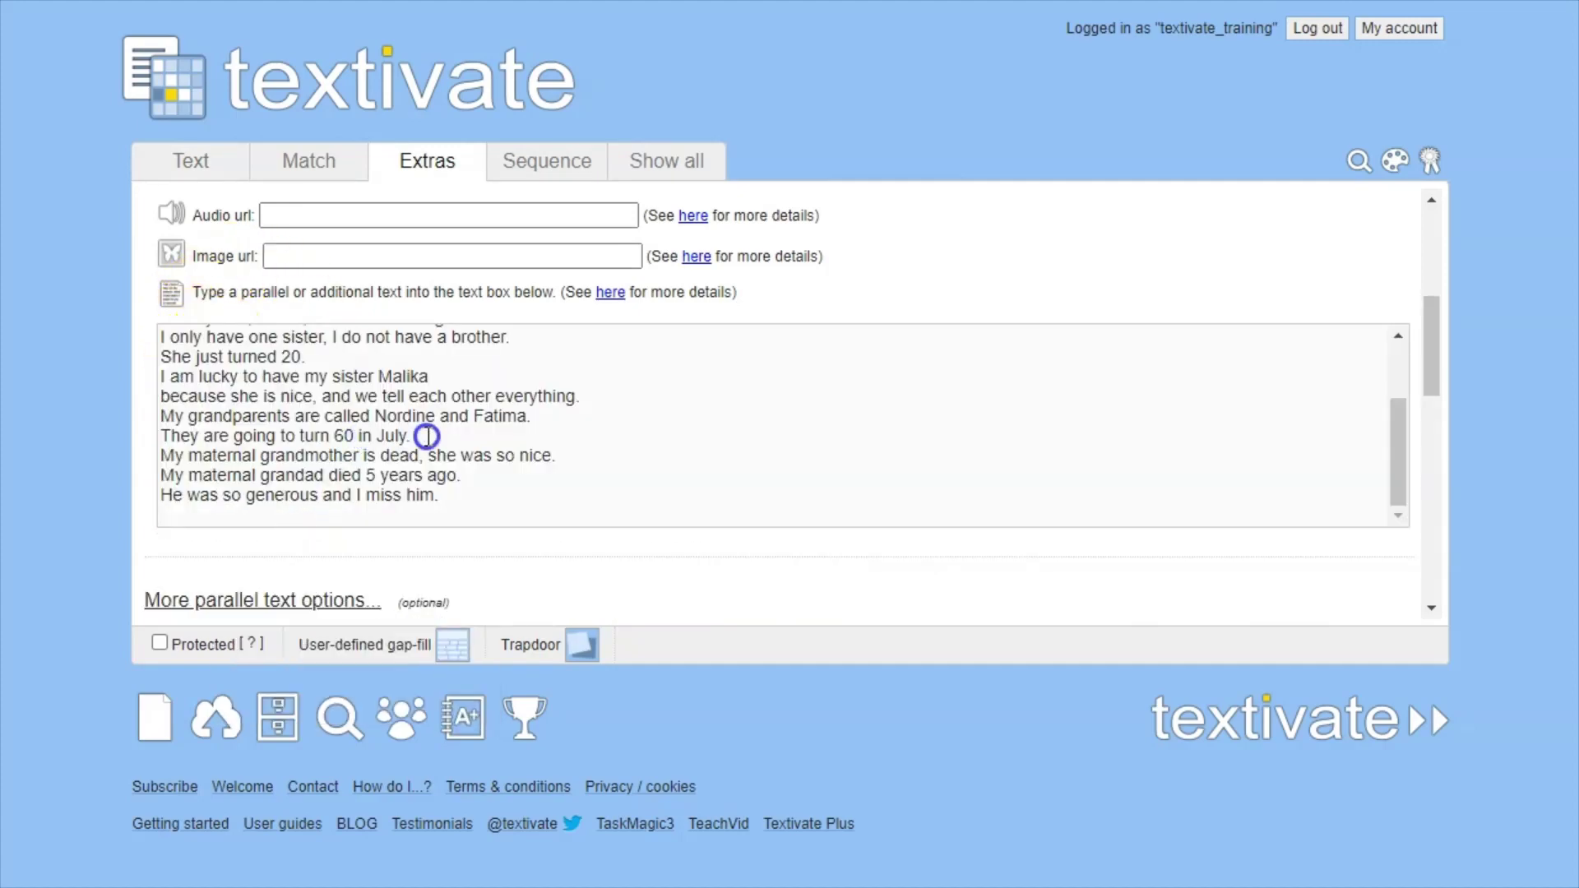
Insert a blank line below the parallel text's title "What is your family like?".
scroll(426, 437, "up", 2)
left_click(412, 335)
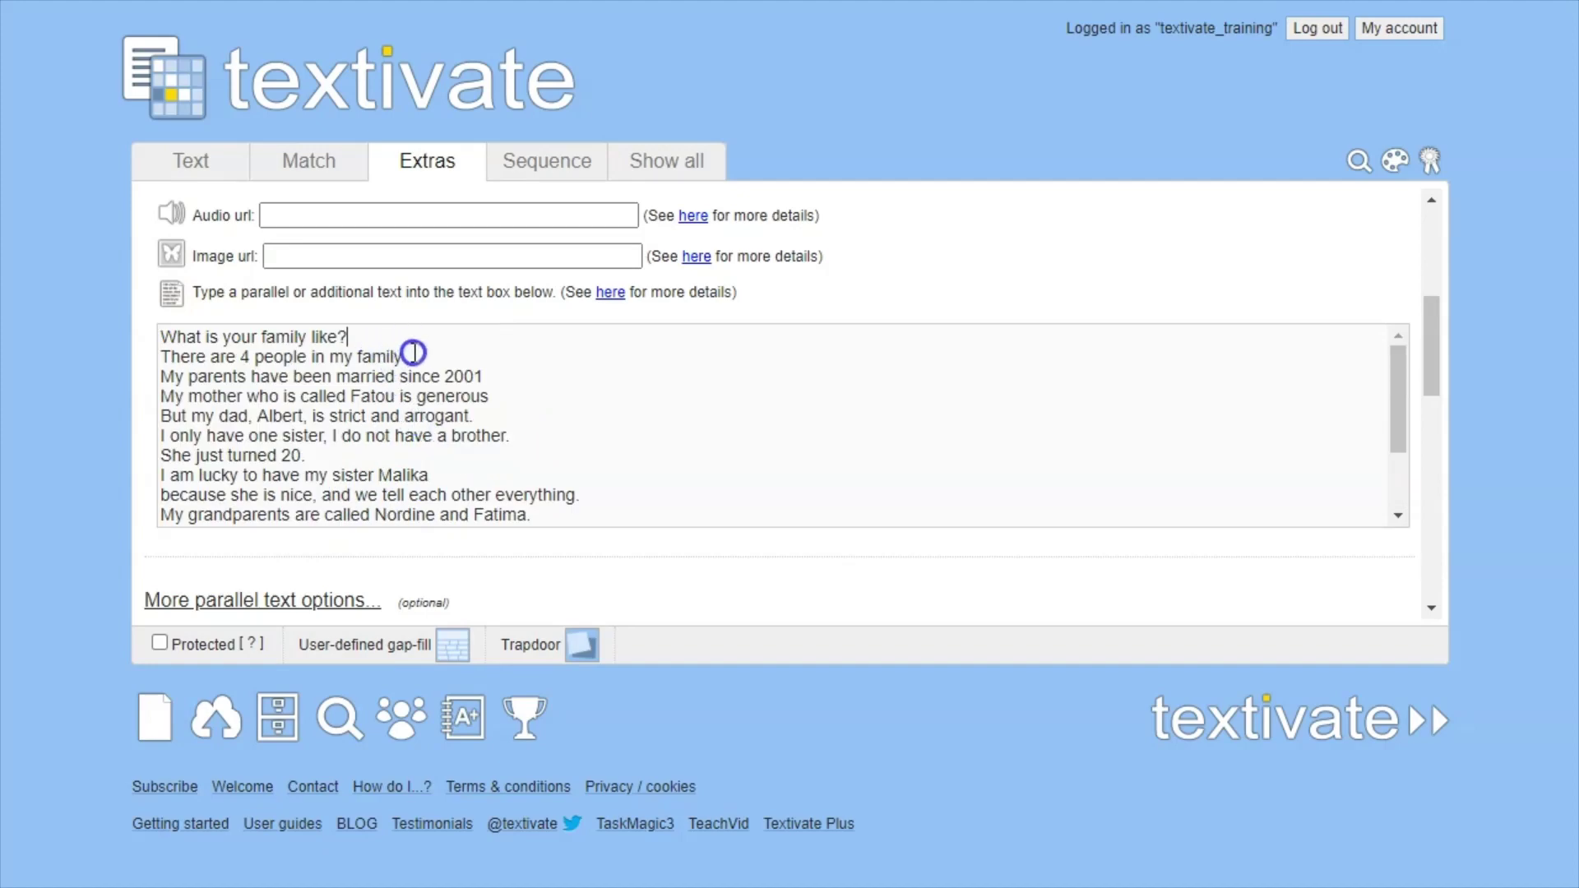
key("Return")
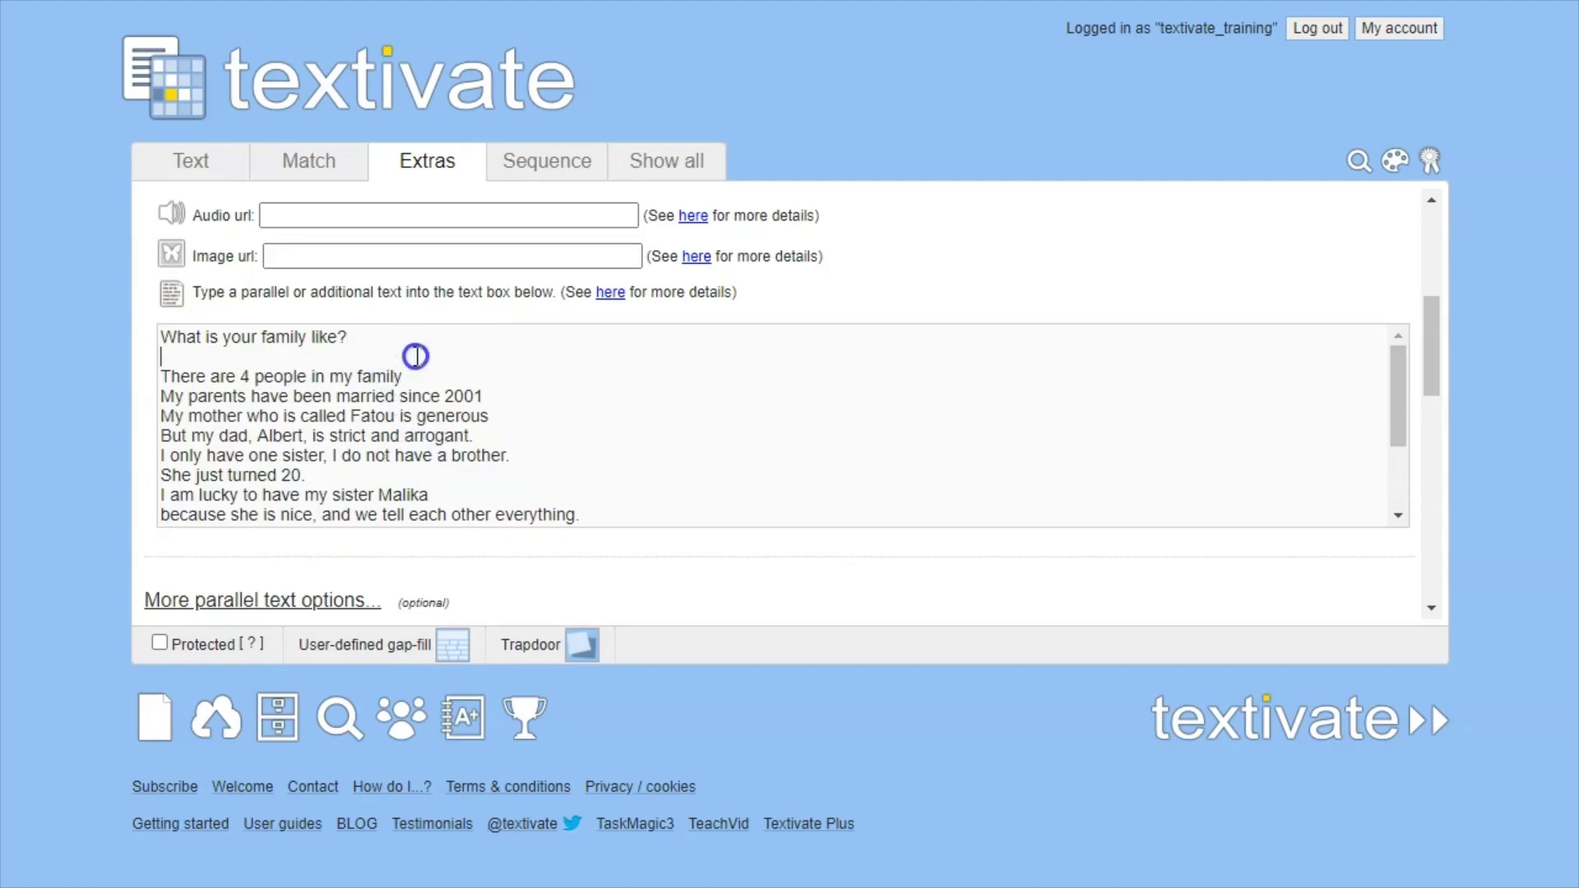
Join the first three English sentences onto one line, with full stops after "in my family" and "since 2001".
left_click(162, 395)
key("BackSpace")
type(".")
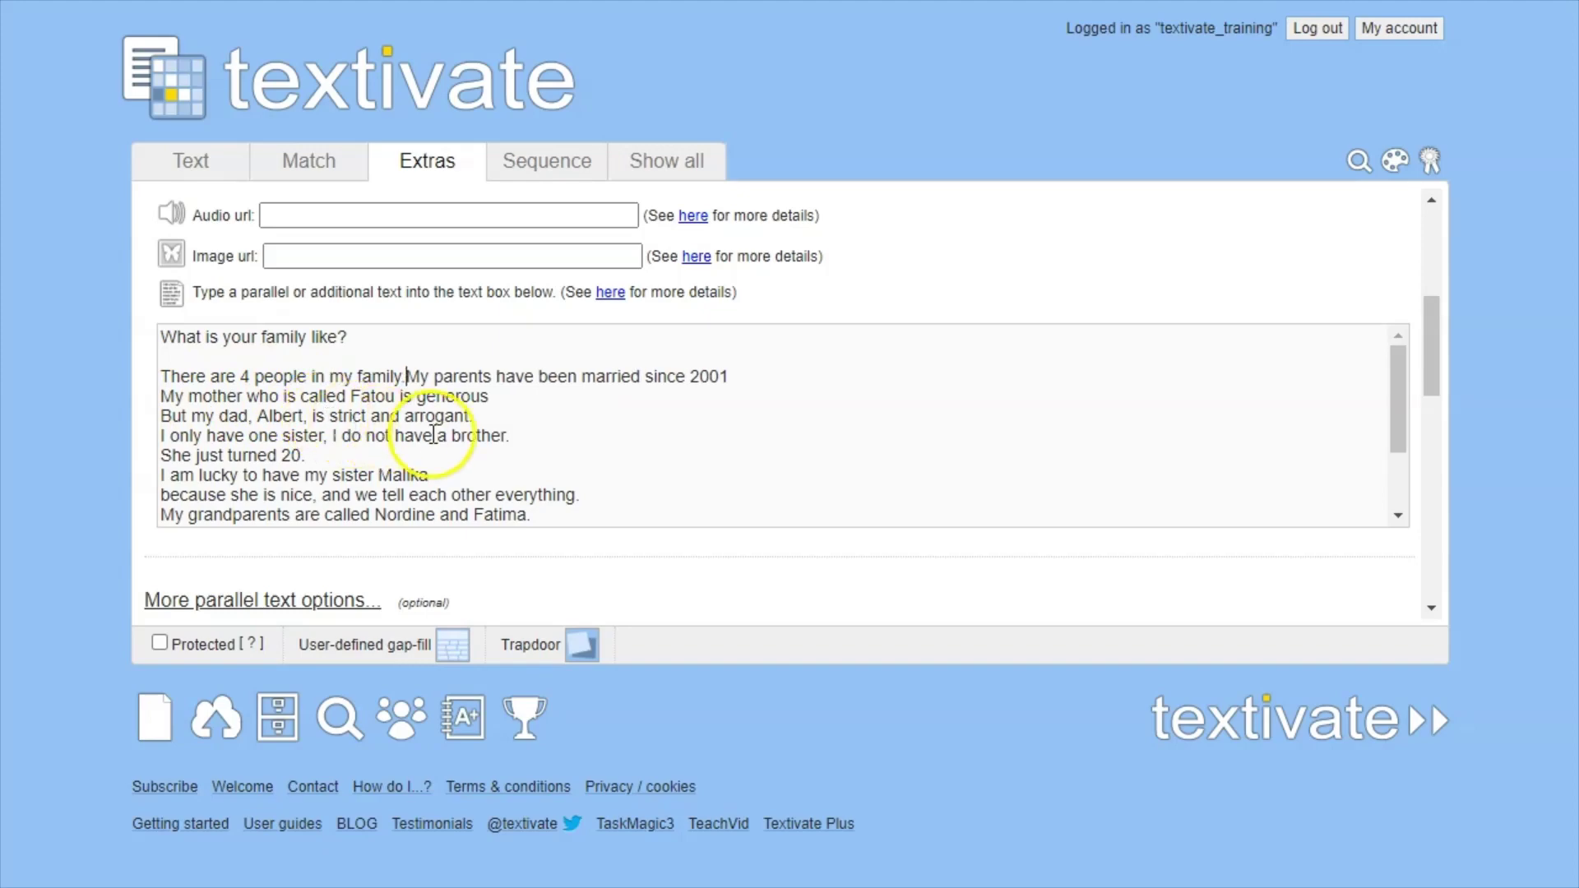
left_click(756, 374)
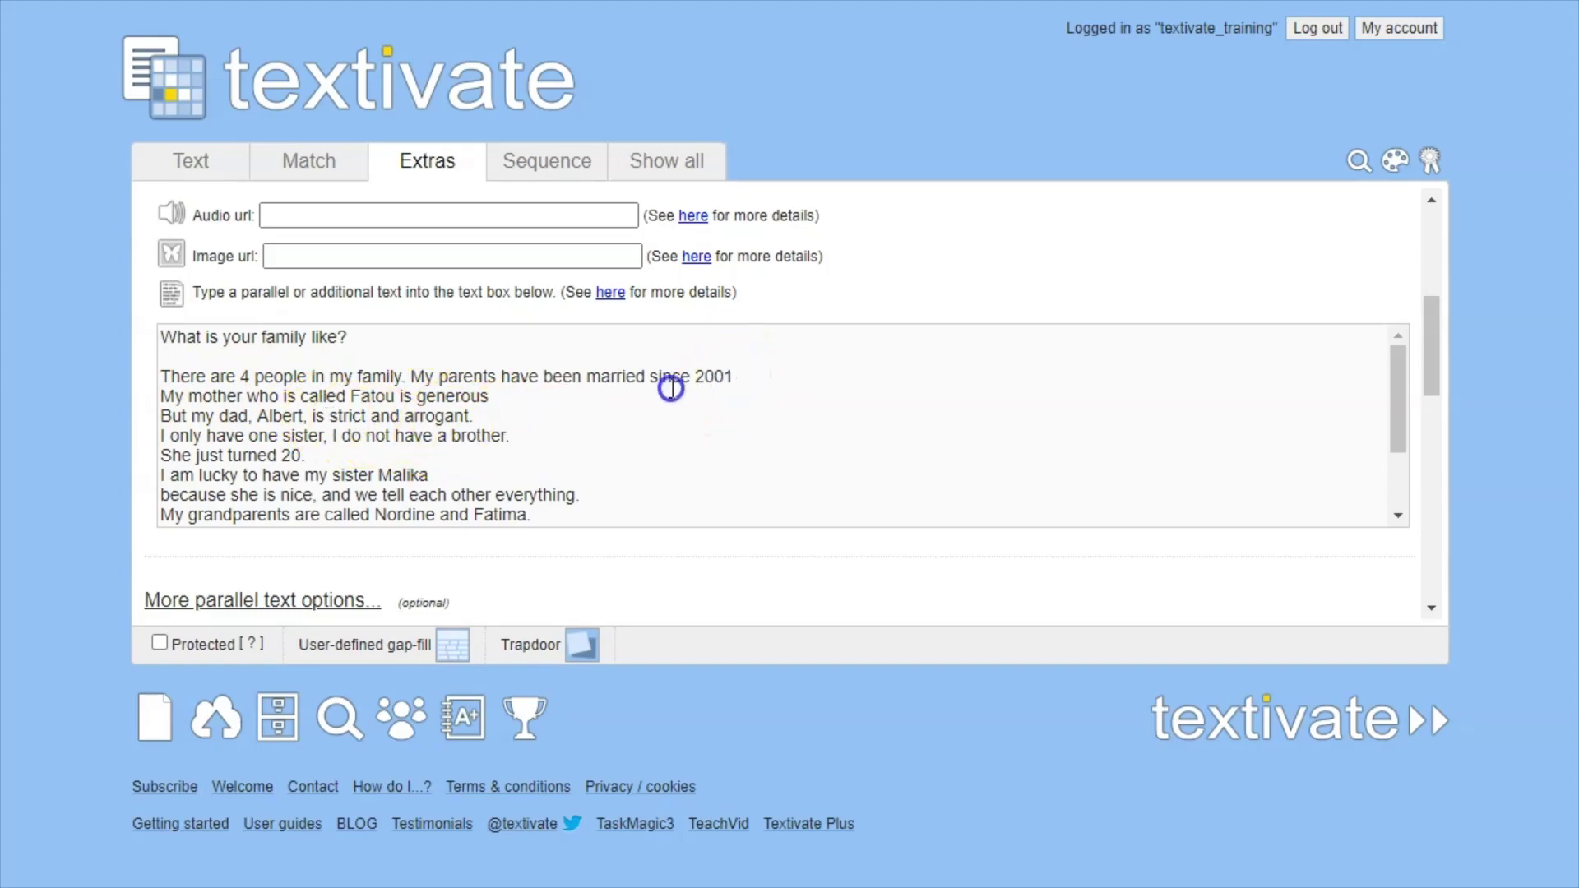
key("Delete")
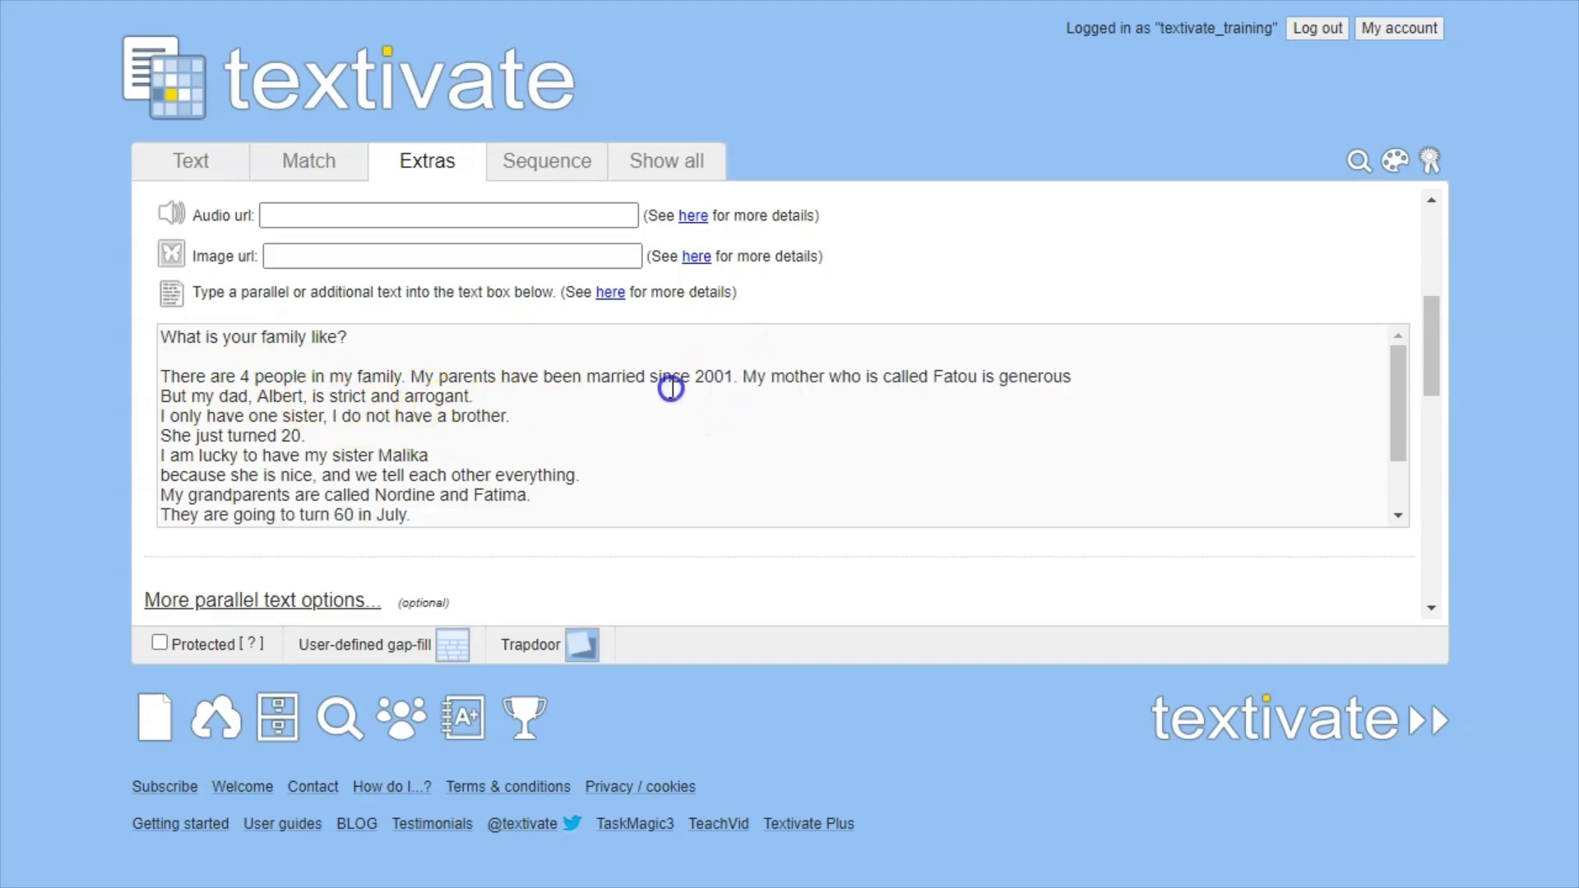
Add a comma after "generous", change "But" to "but", and join the remaining English lines into one paragraph.
left_click(1082, 382)
key("BackSpace")
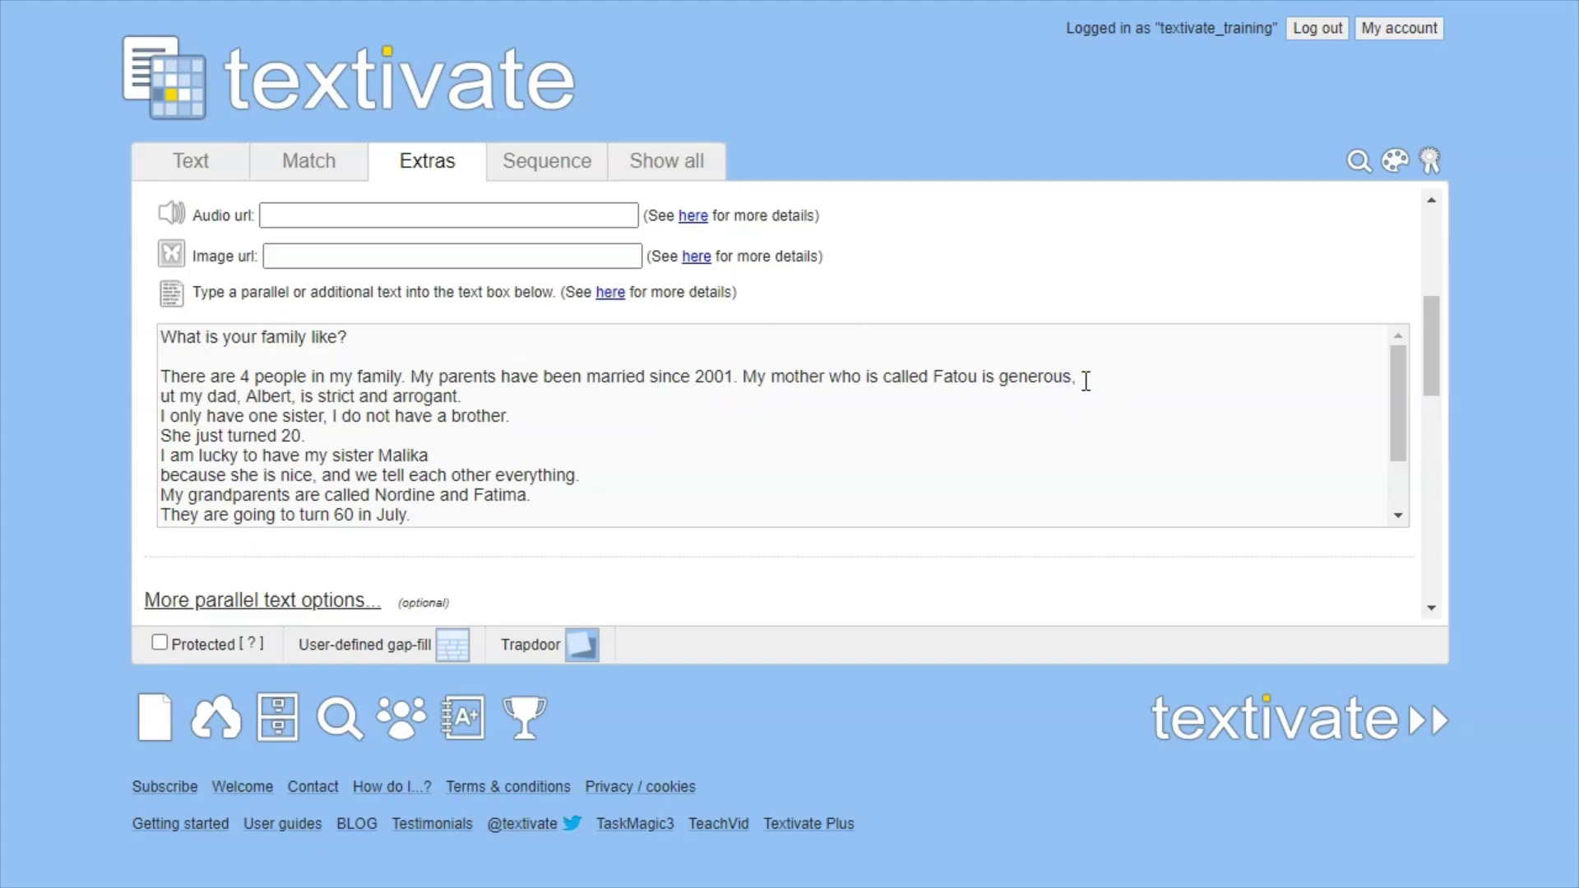
type("B")
key("Left")
key("BackSpace")
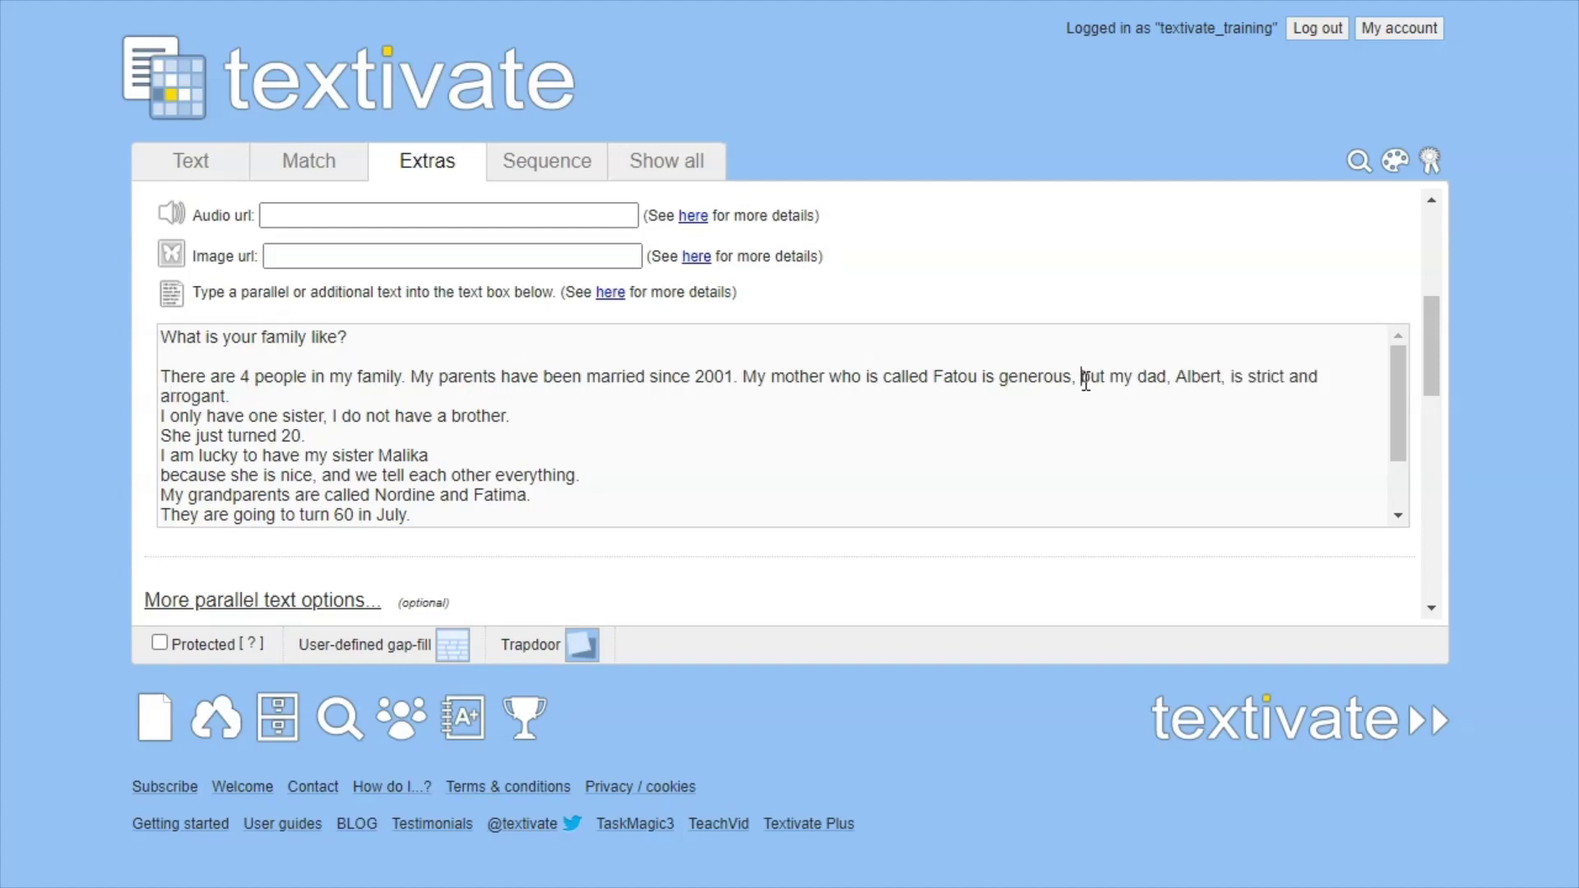
key("Delete")
type("b")
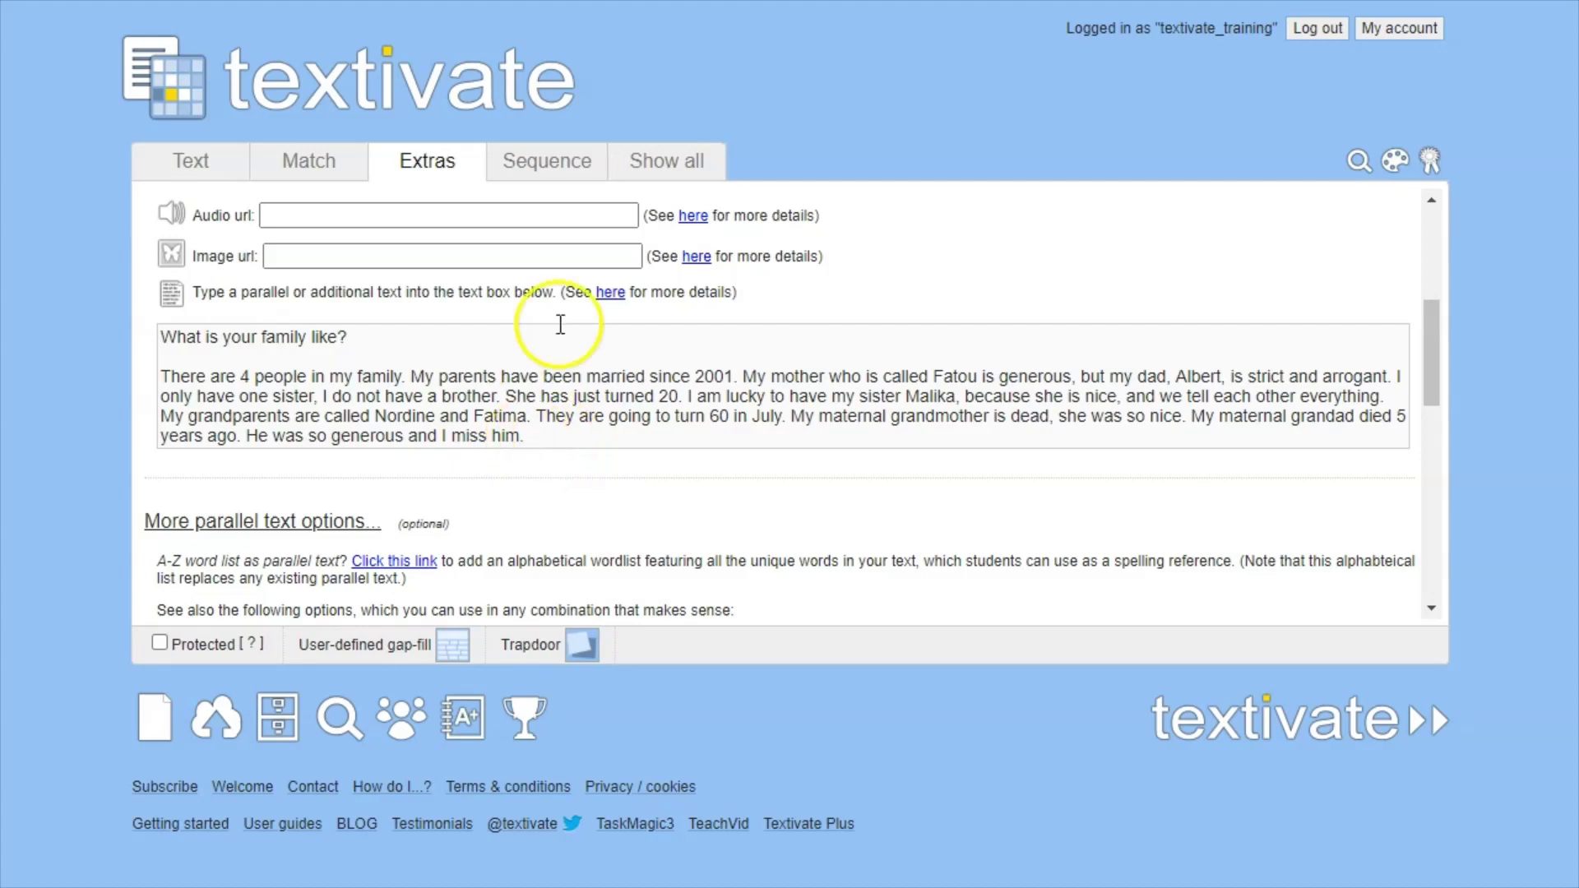
Review the complete resource text and add the line "###chunked###" above the title of the main text.
left_click(673, 164)
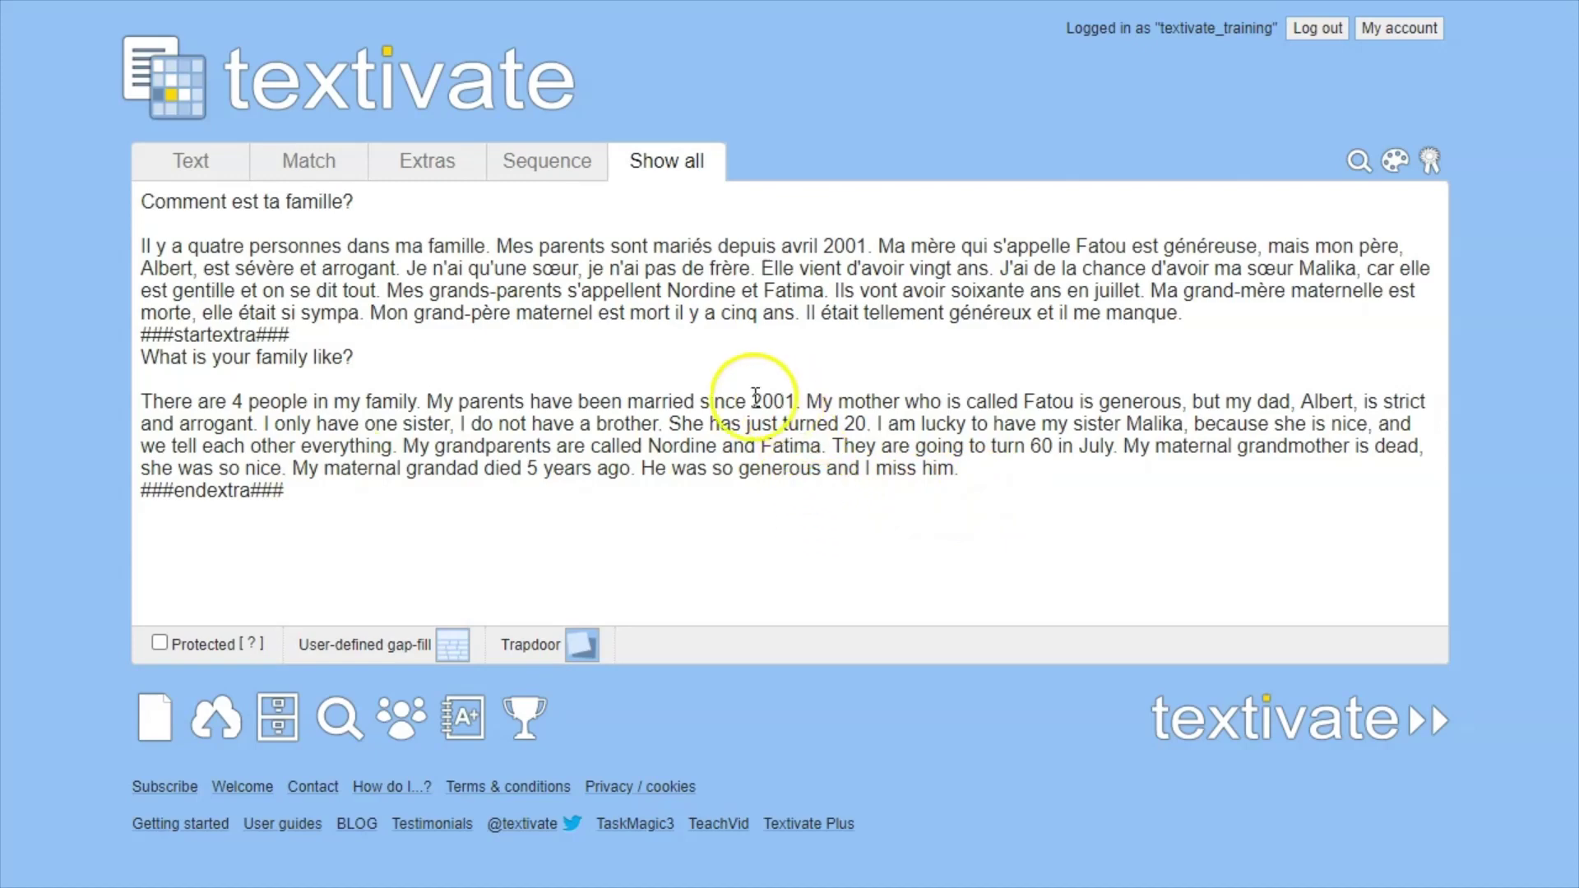
left_click(195, 167)
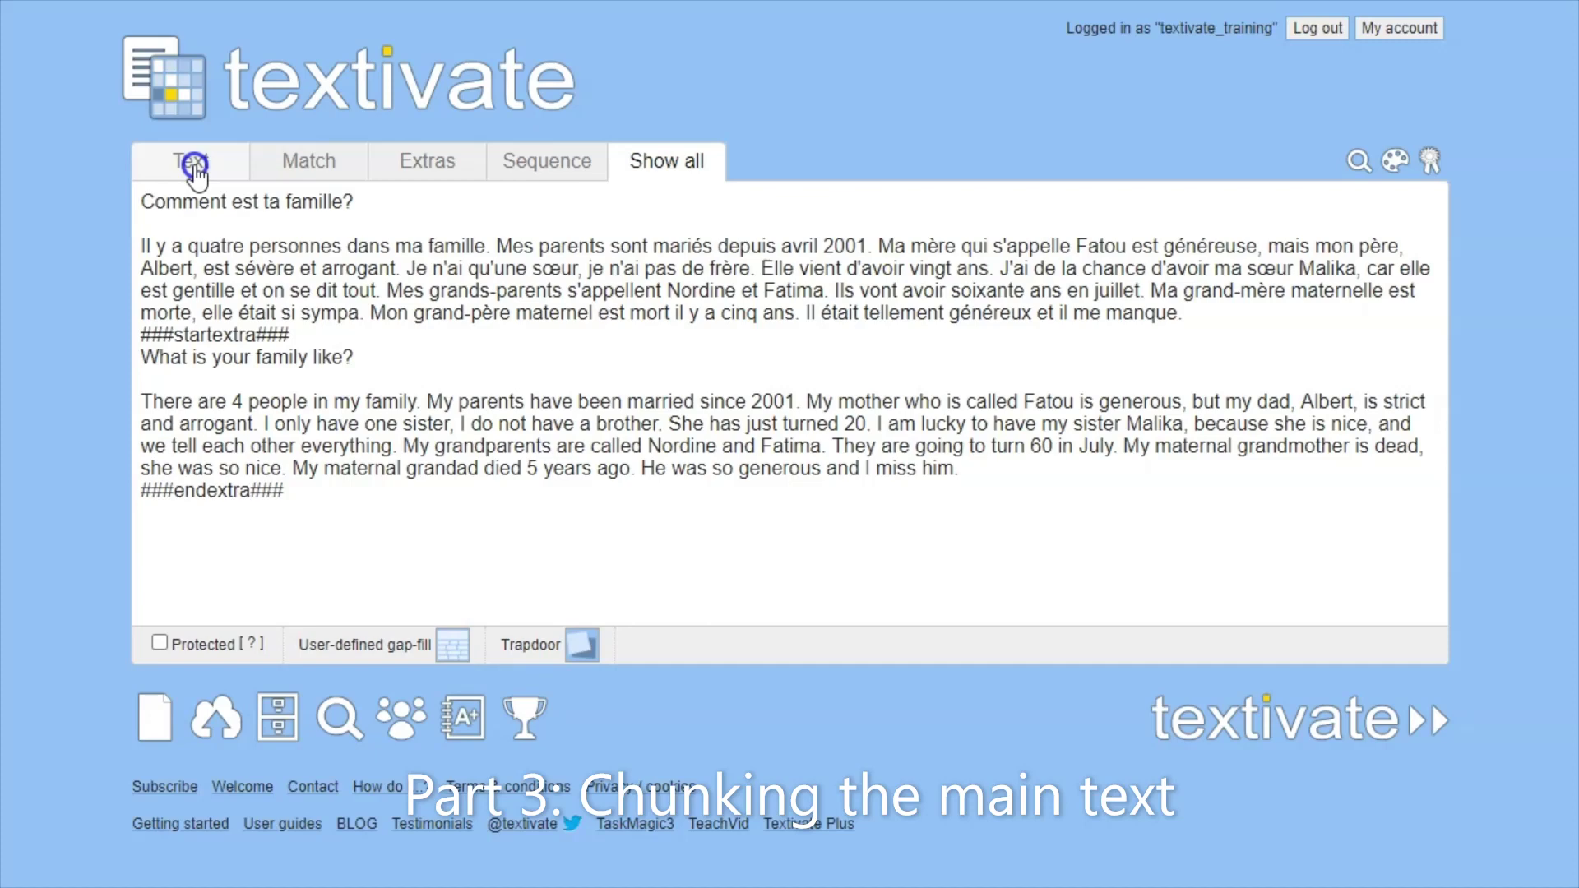
left_click(144, 197)
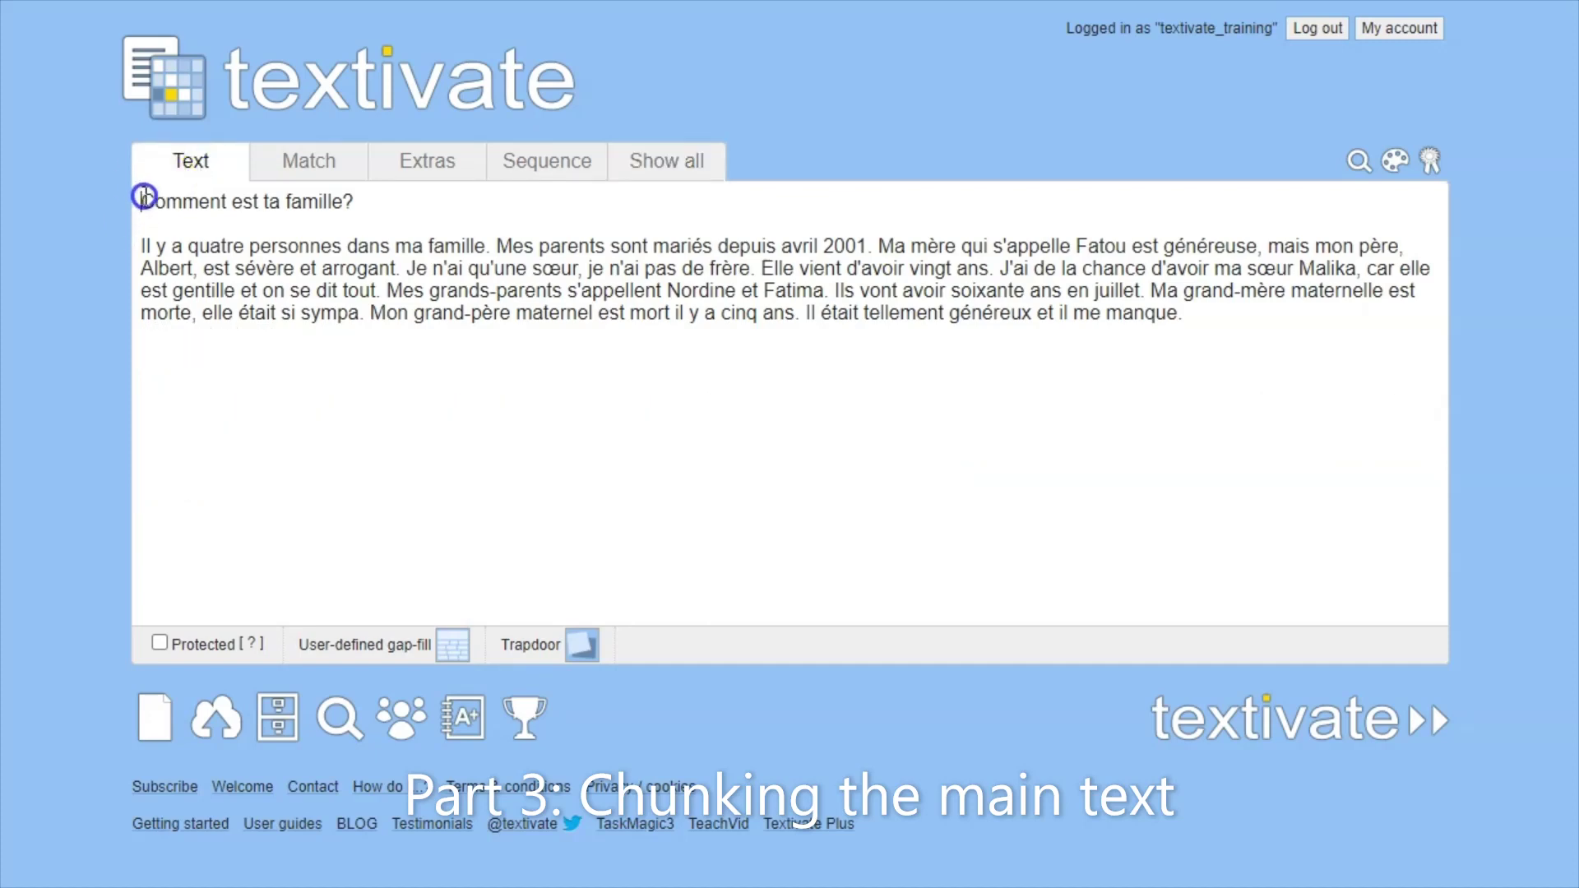
key("Return")
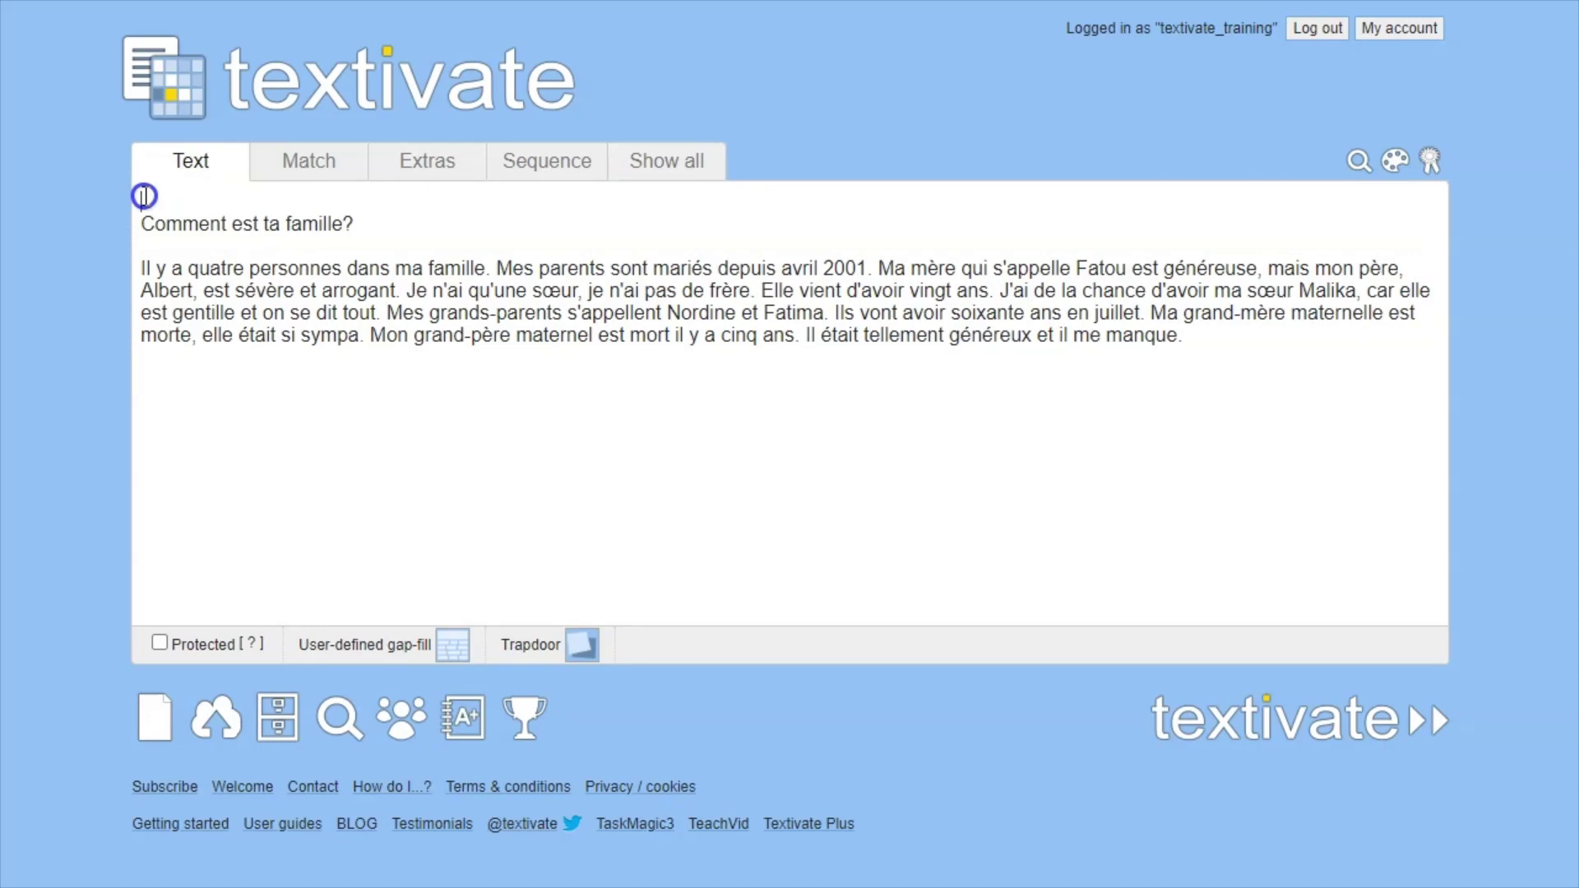
type("###chunked")
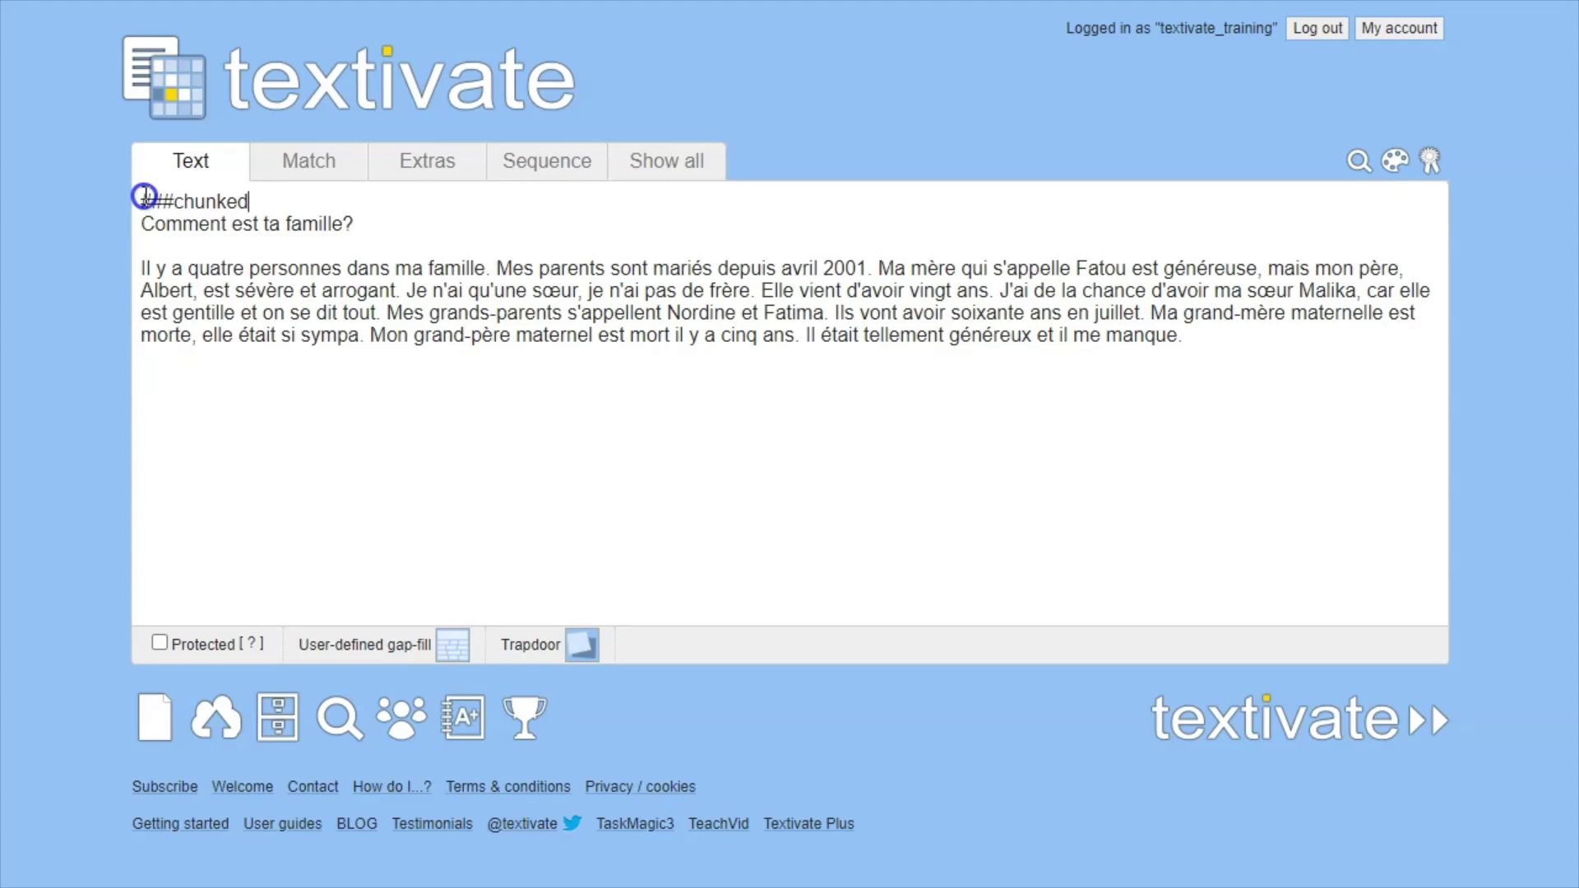
type("###")
Split the first French sentence into chunks with line breaks after "Il y a quatre personnes" and "dans ma famille.".
left_click(347, 269)
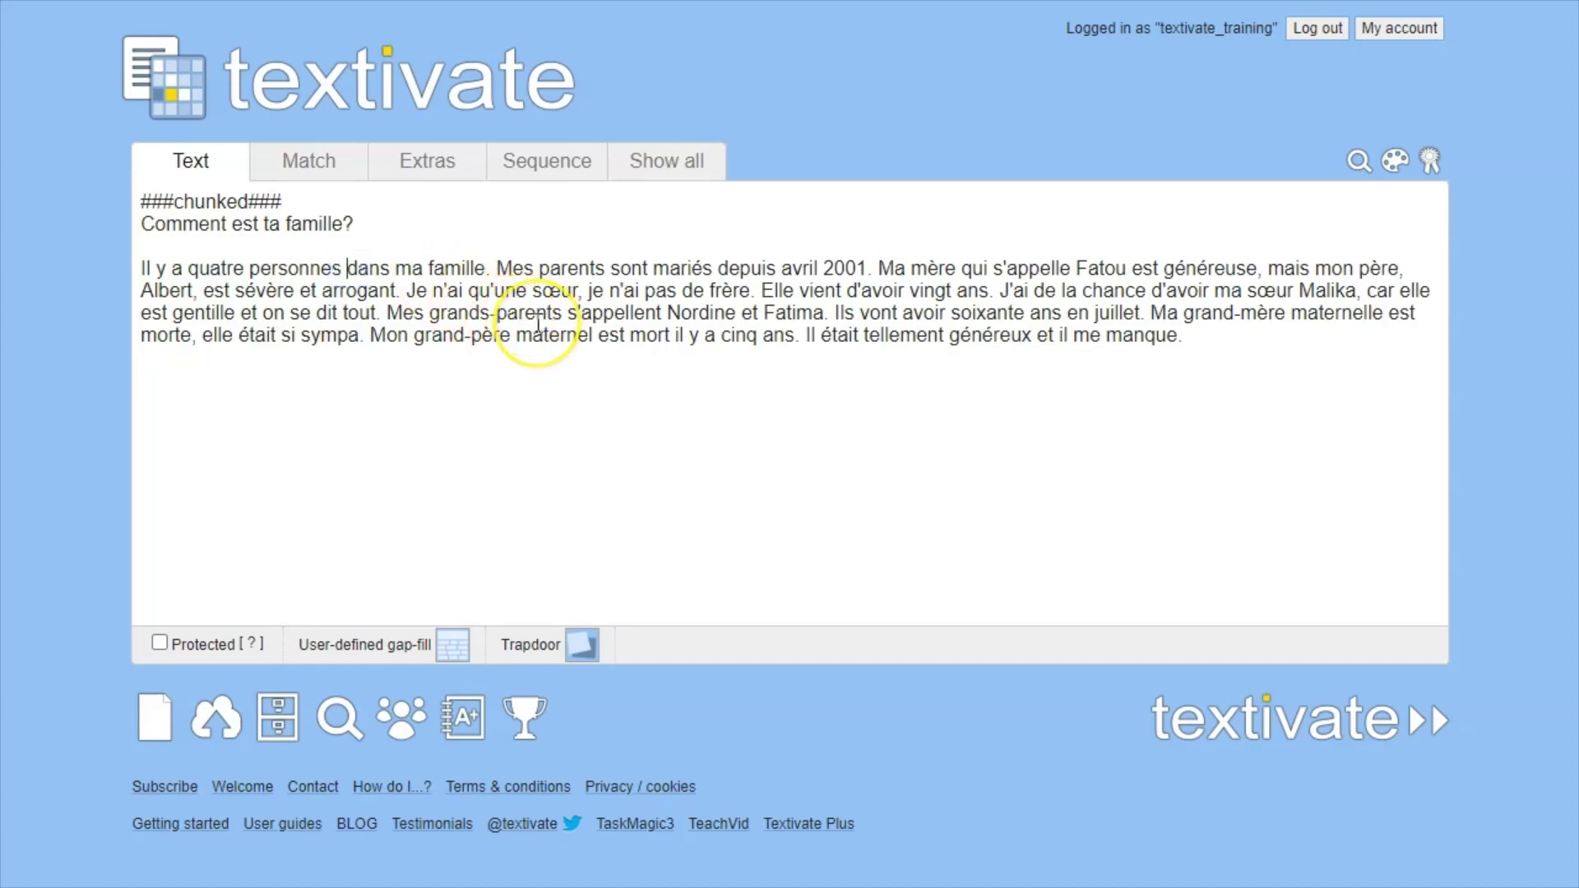
key("BackSpace")
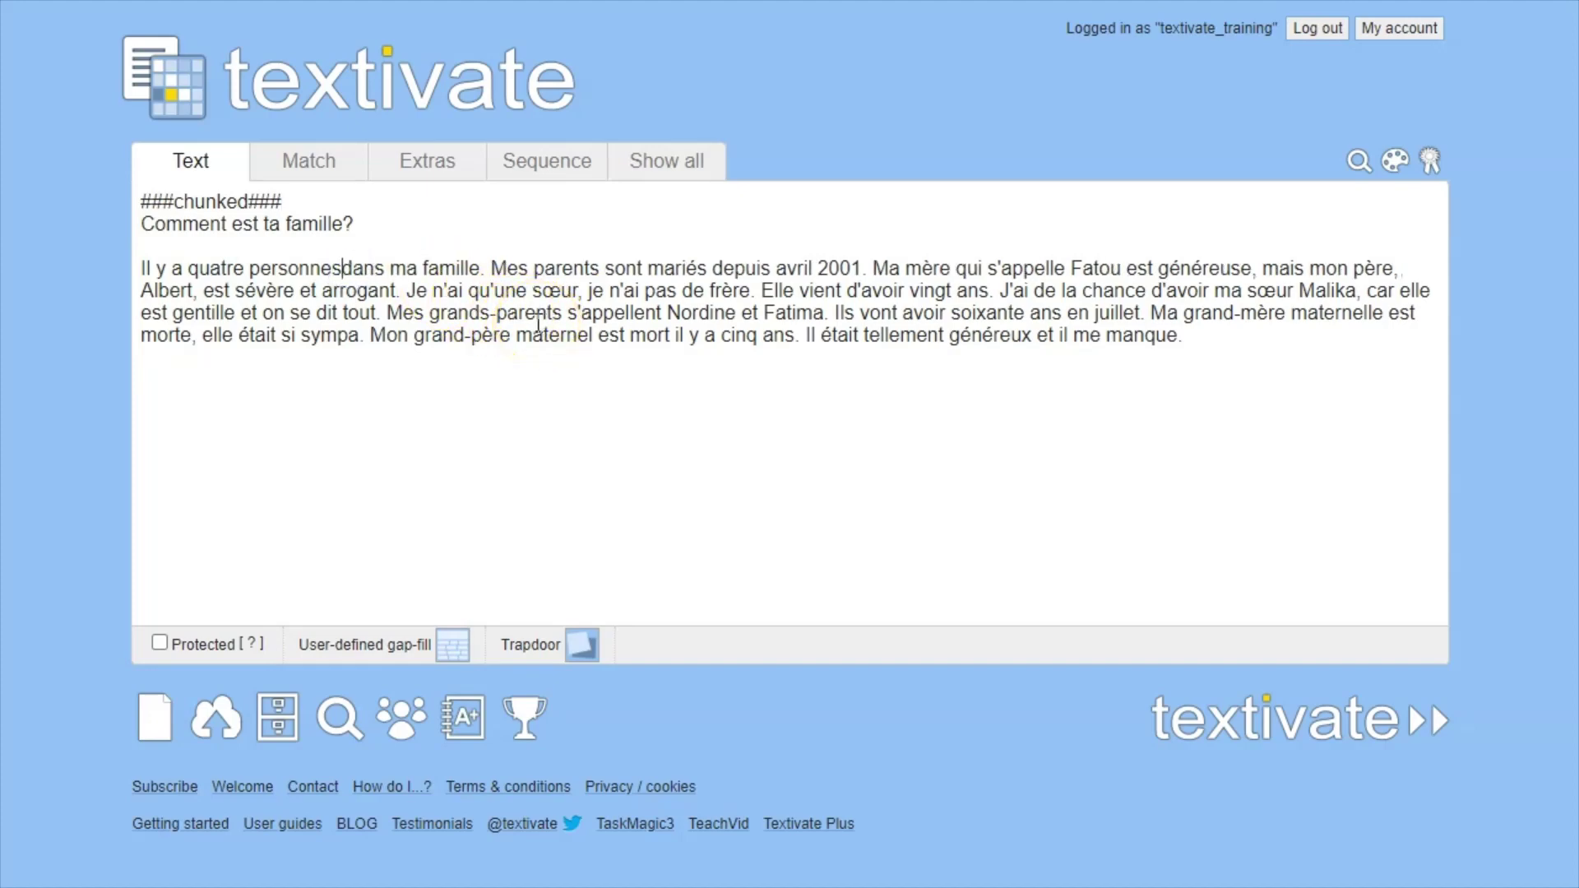
key("Return")
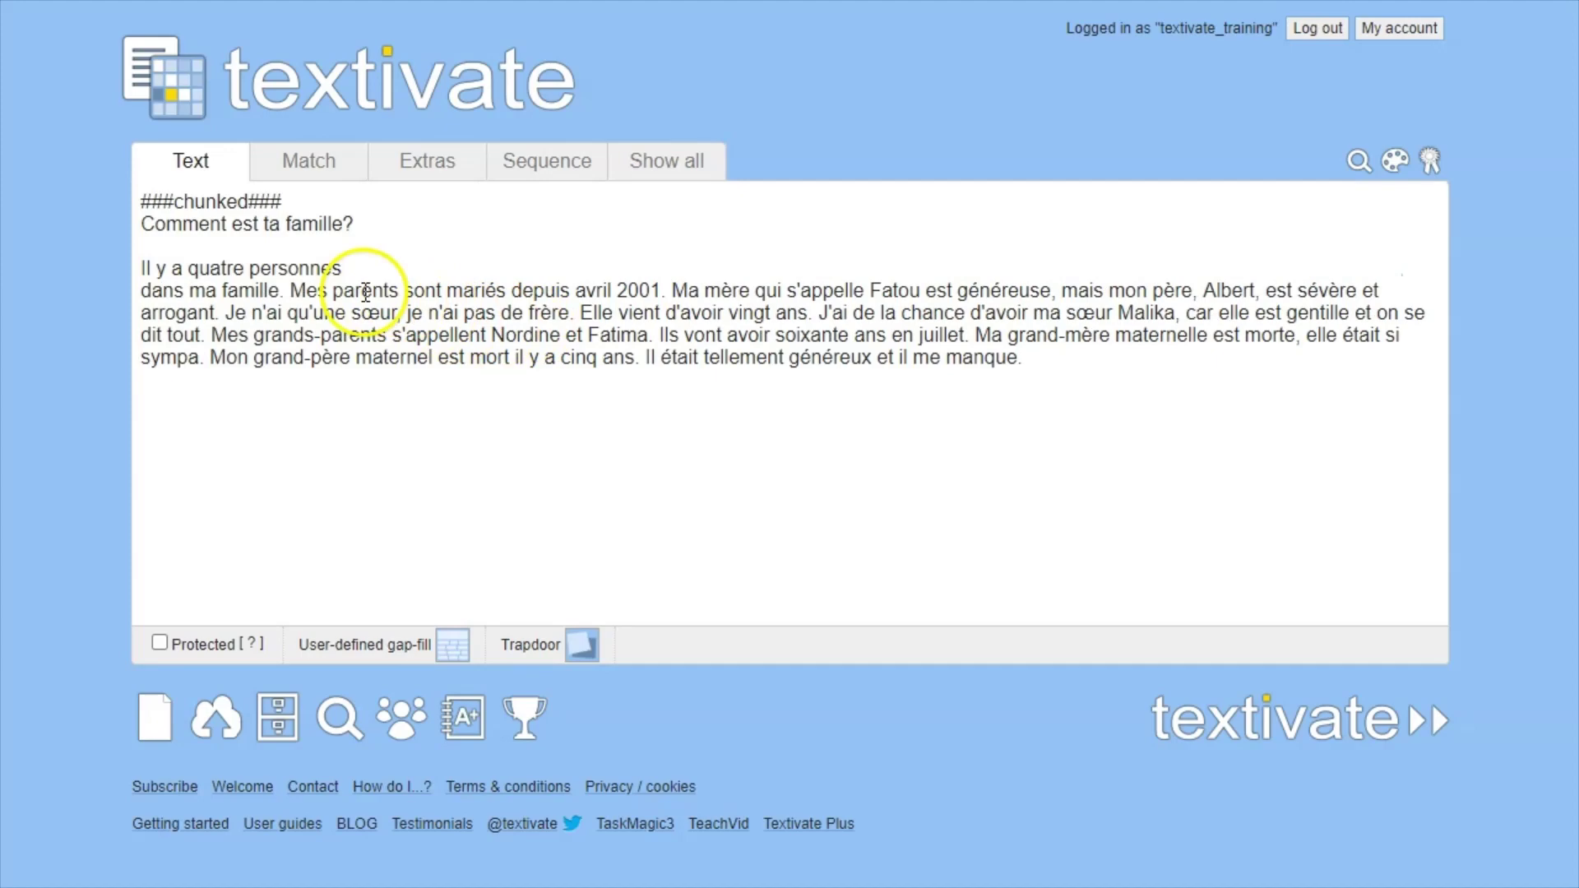
left_click(320, 291)
key("Return")
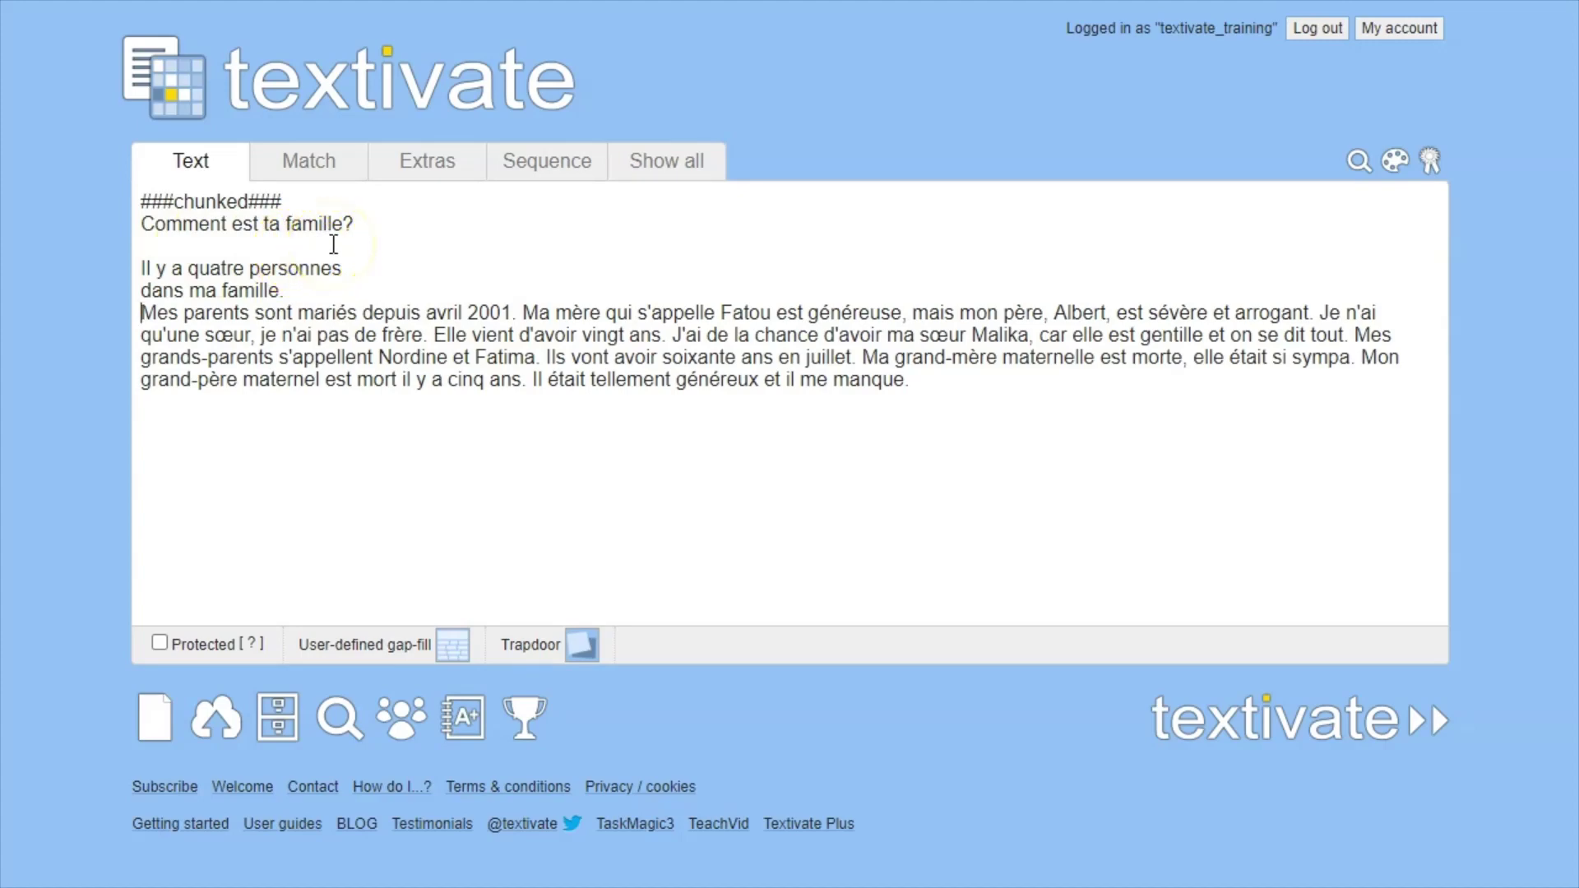
Split the second French sentence into chunks with line breaks after "Mes parents sont mariés" and "depuis avril 2001.".
left_click(362, 314)
key("BackSpace")
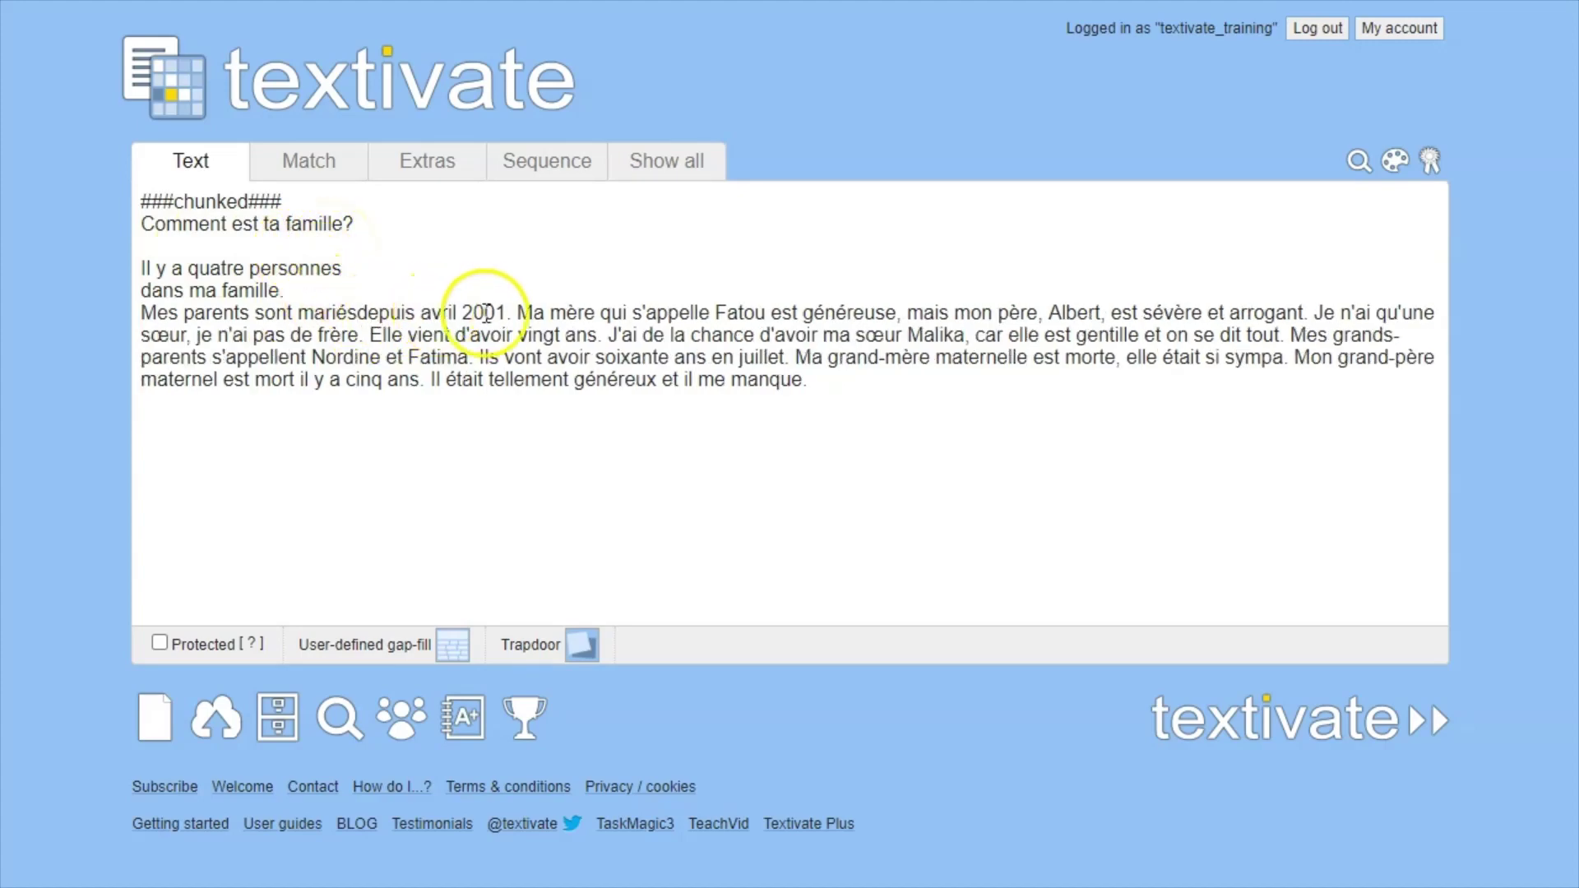
key("Return")
left_click(302, 334)
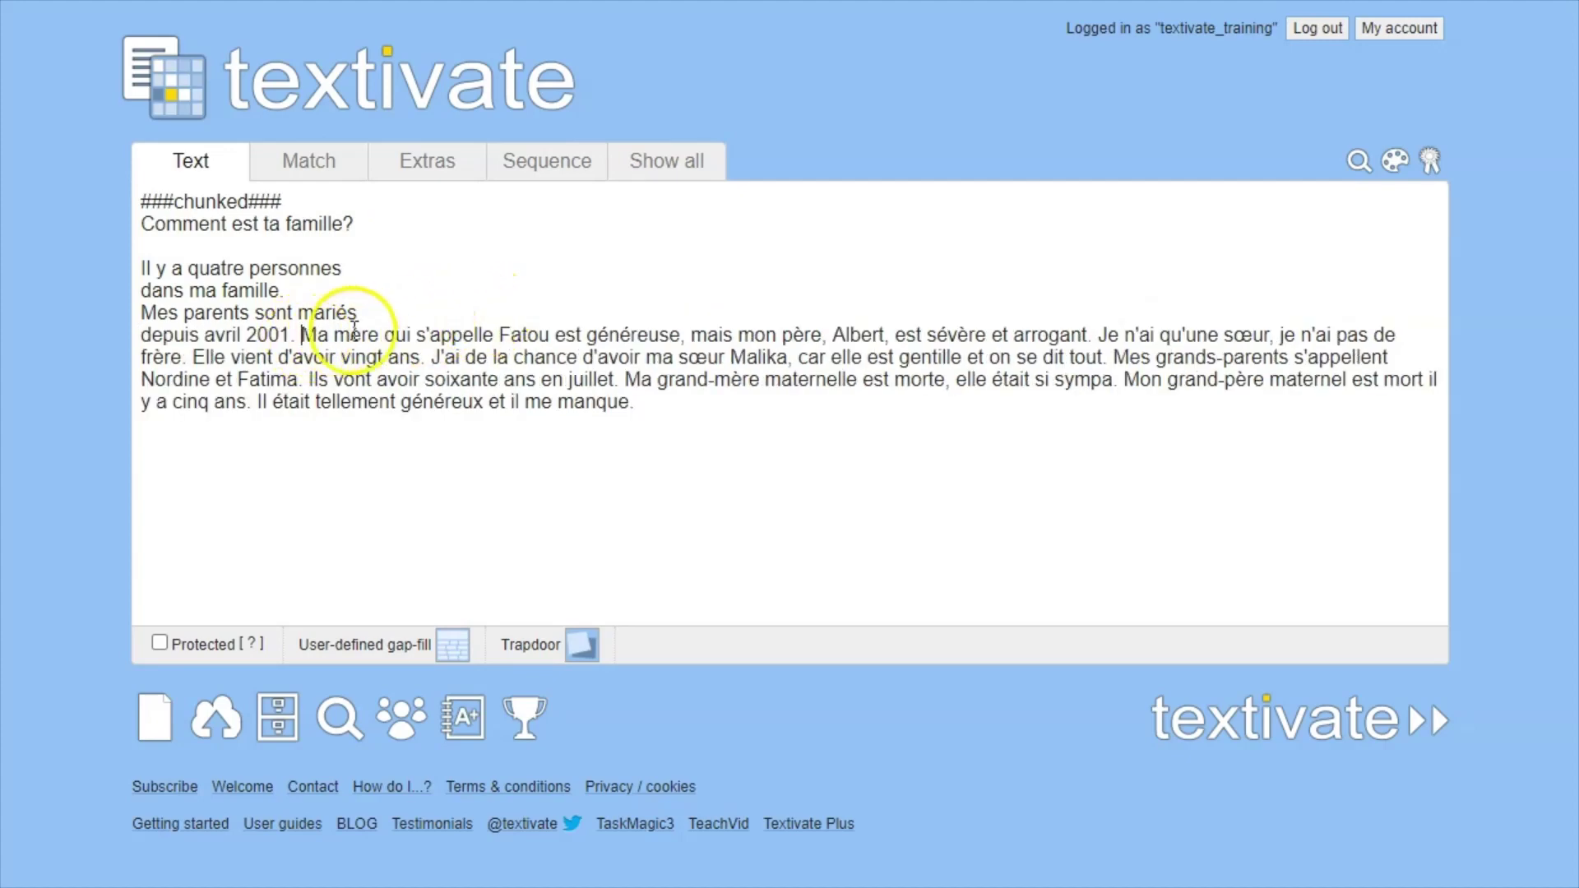
key("BackSpace")
key("Return")
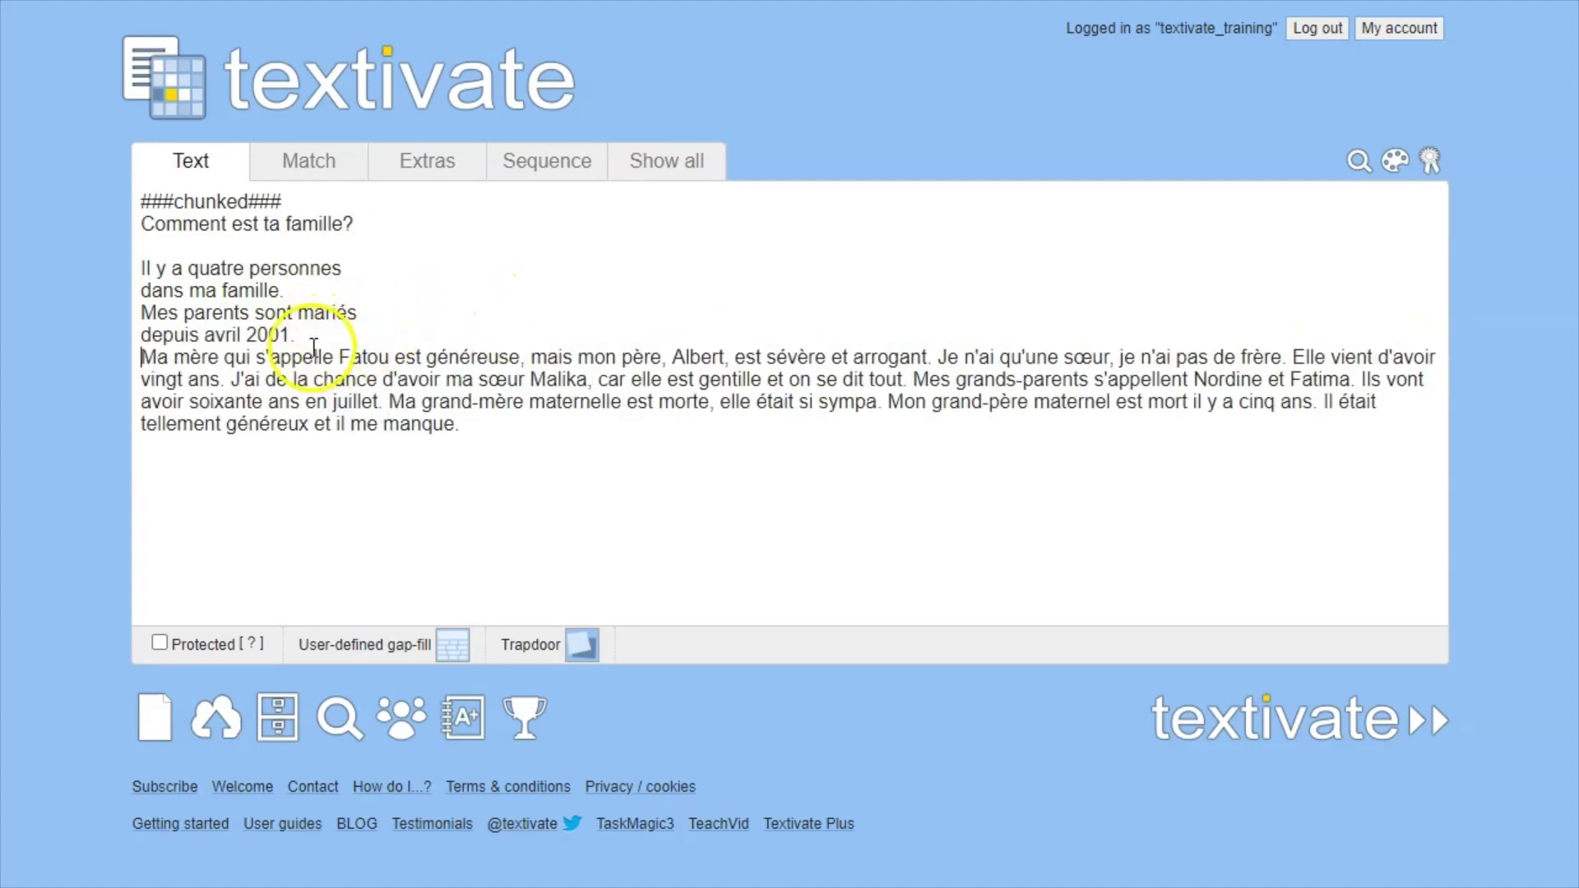
Add a comma after "Ma mère" and start a new line at "qui s'appelle" without a leading space.
left_click(219, 358)
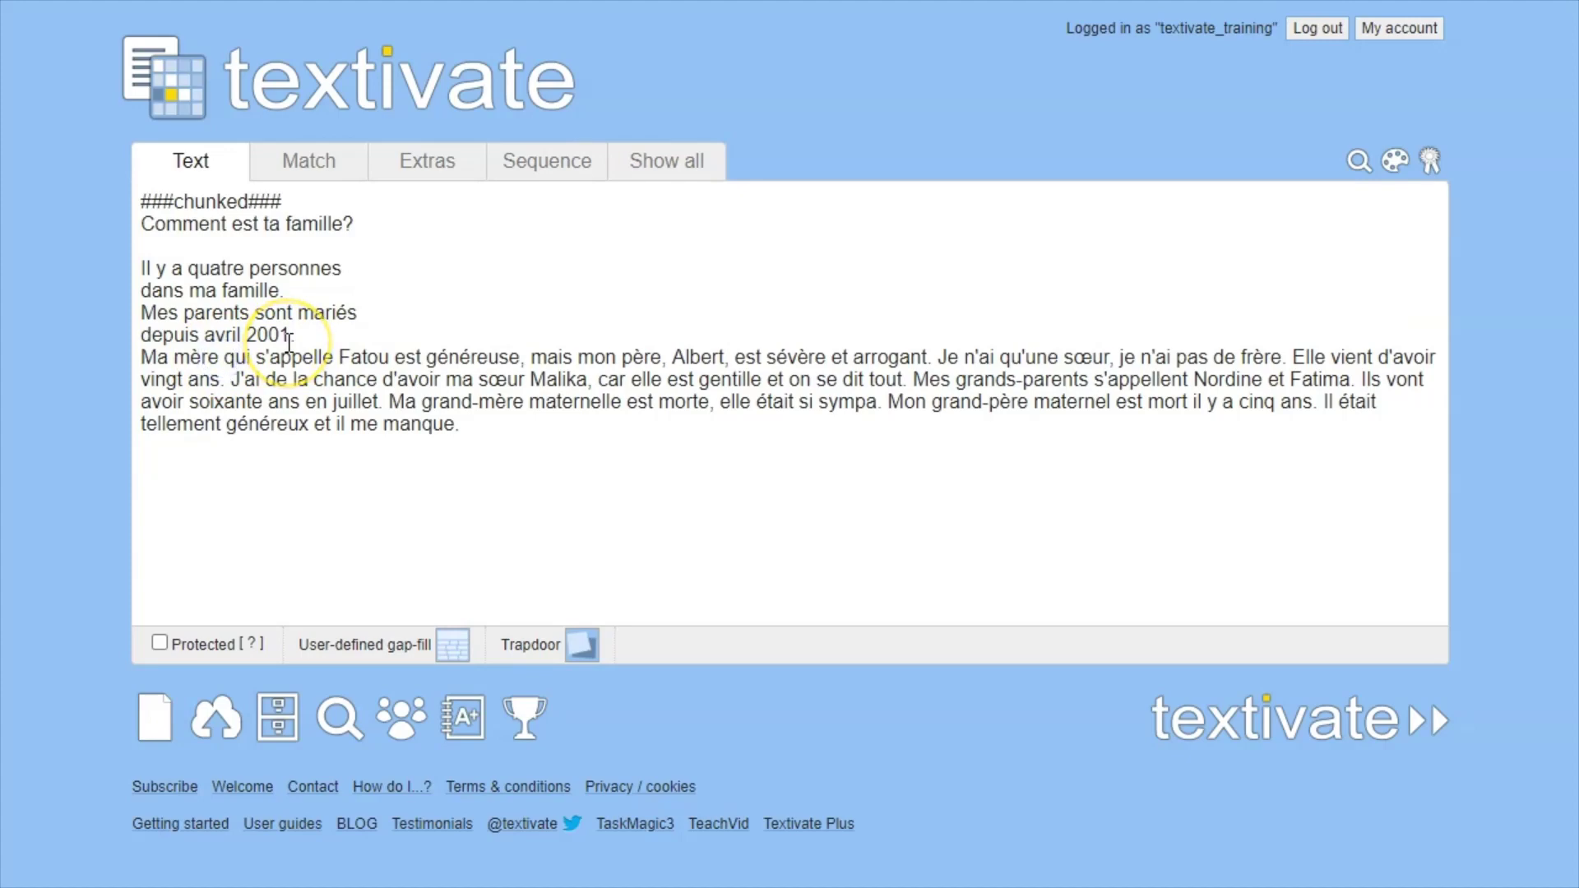
type(",")
key("Return")
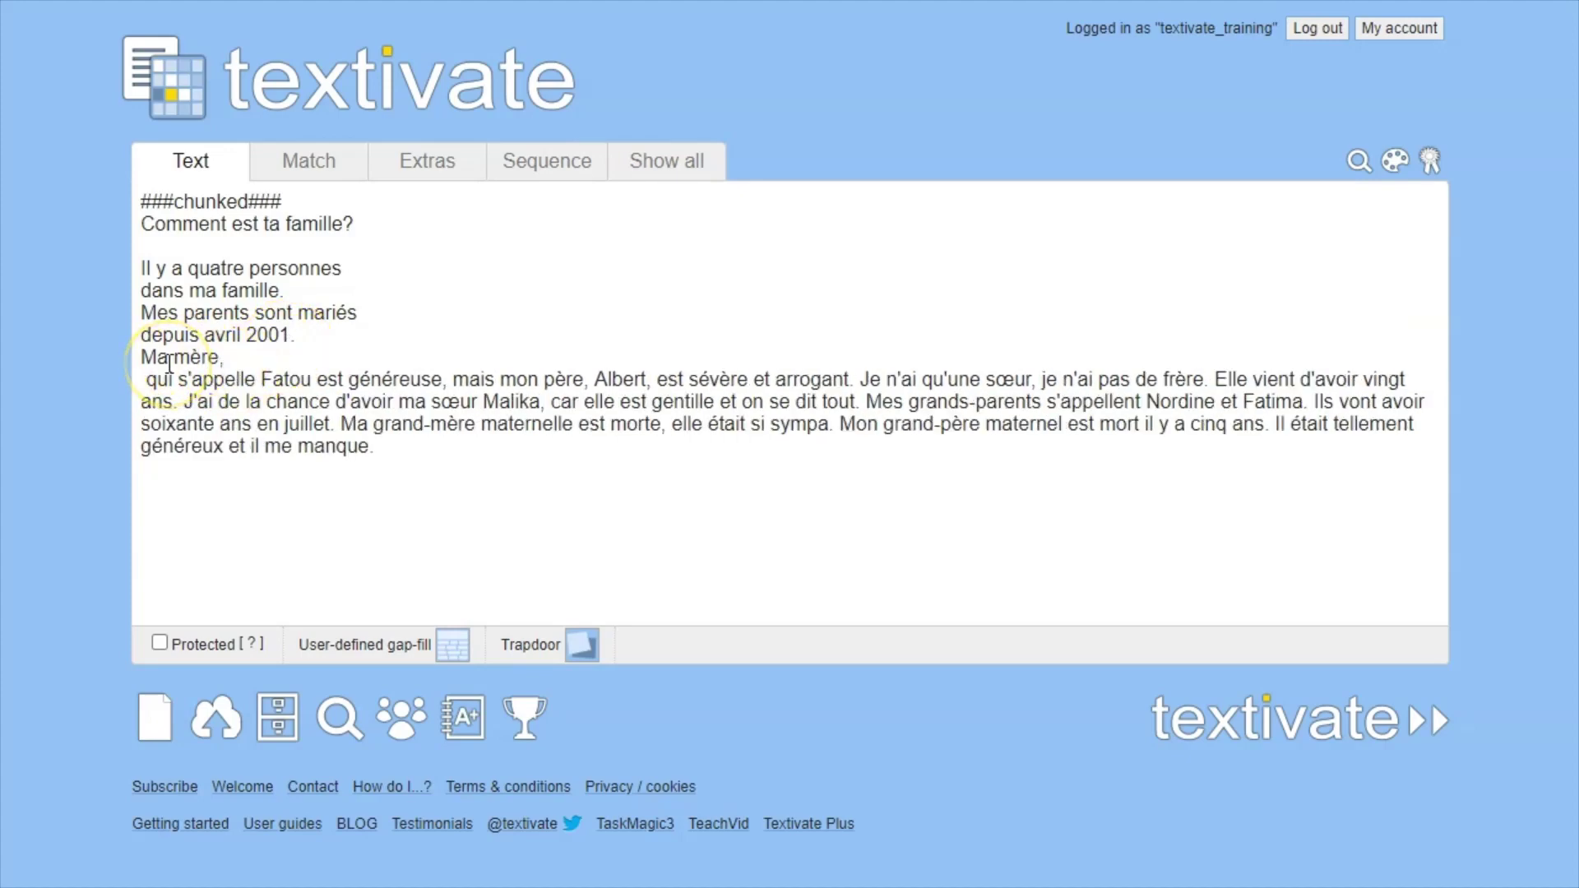
key("Delete")
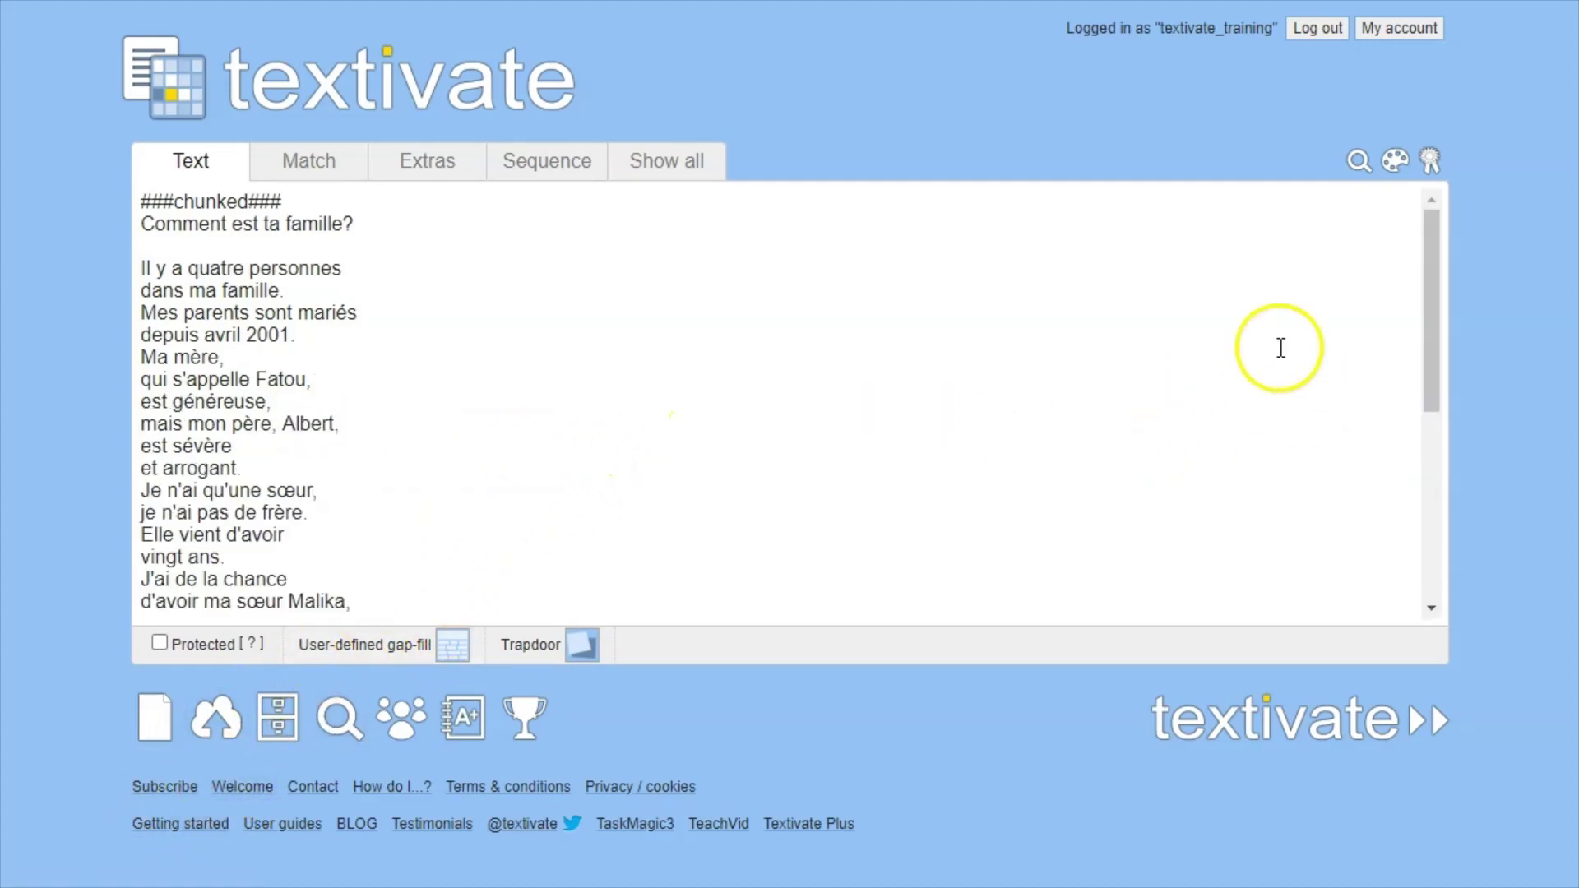
Textivate the chunked resource and start its 1 in 3 multi-choice activity.
mouse_move(1434, 312)
left_mouse_down()
mouse_move(1442, 554)
mouse_move(1434, 283)
left_mouse_up()
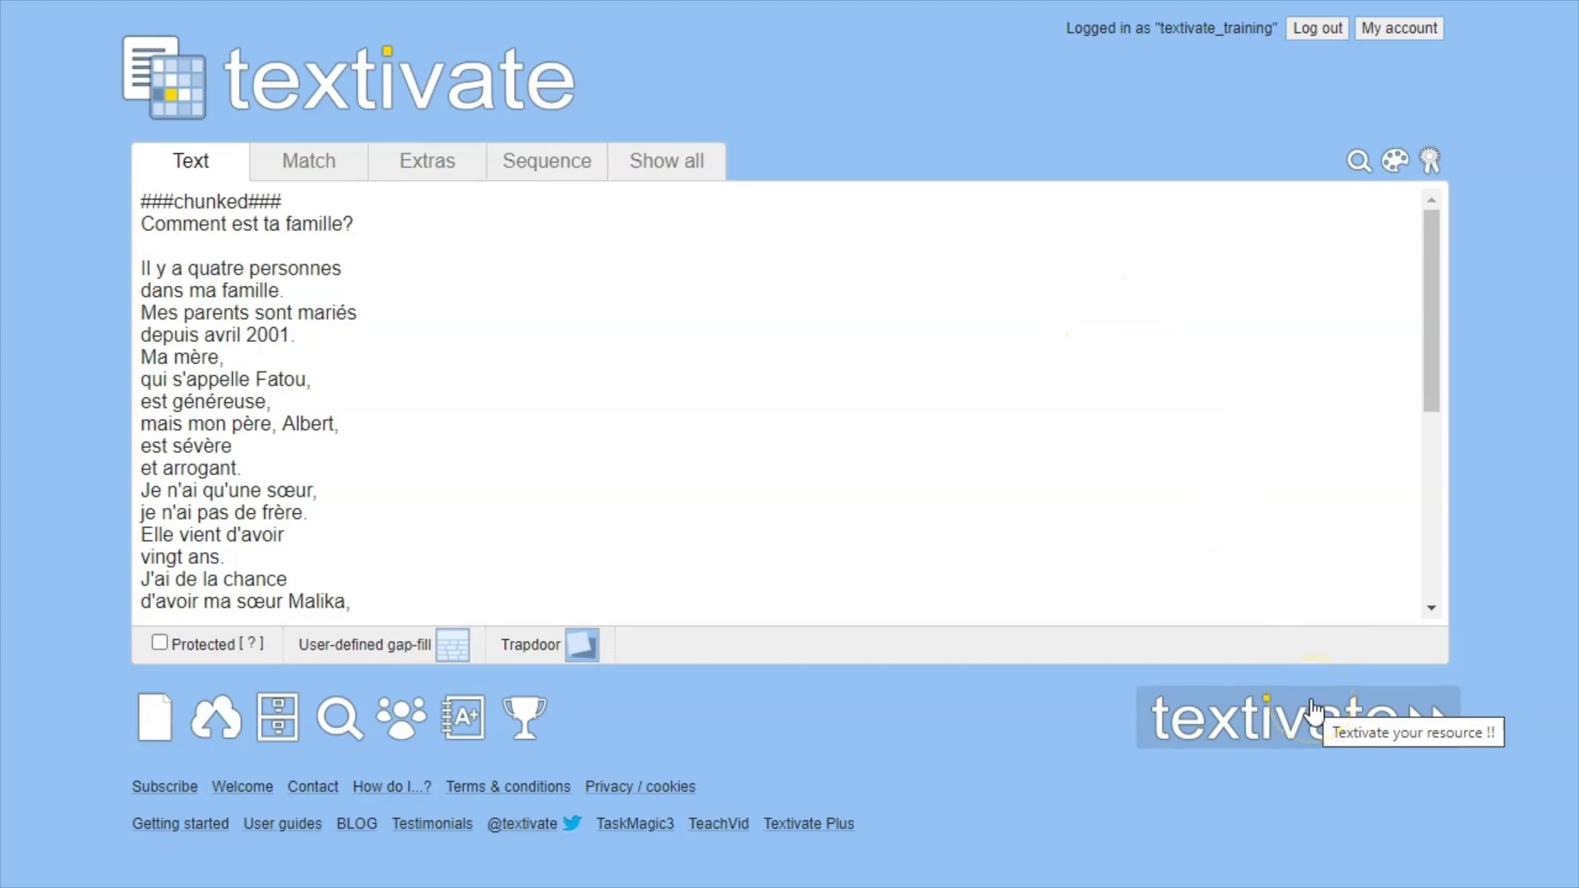
left_click(1315, 727)
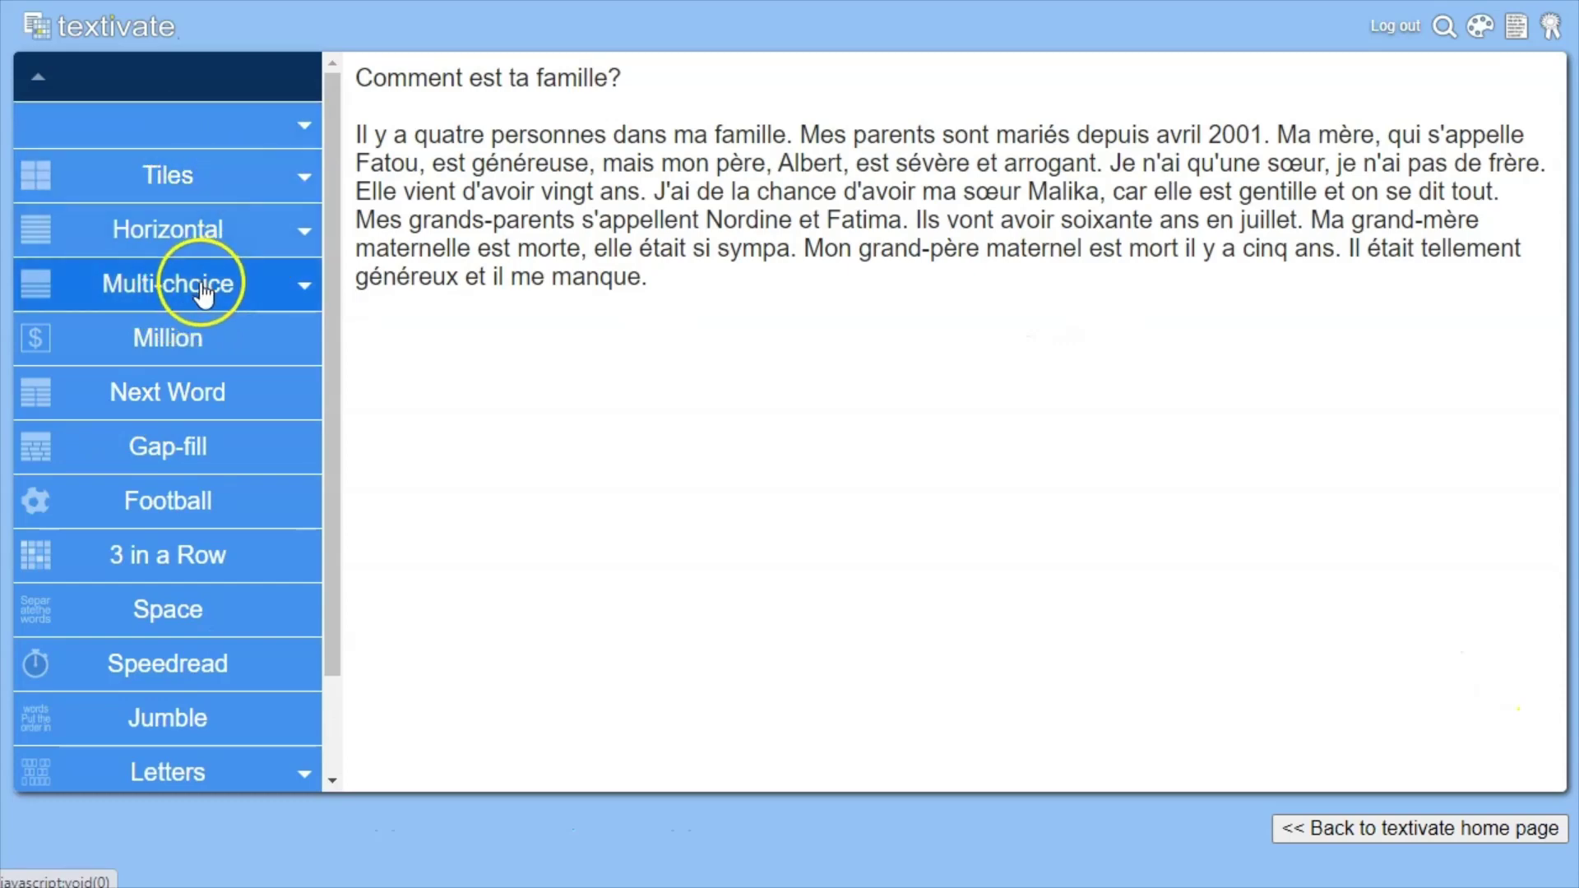
left_click(222, 289)
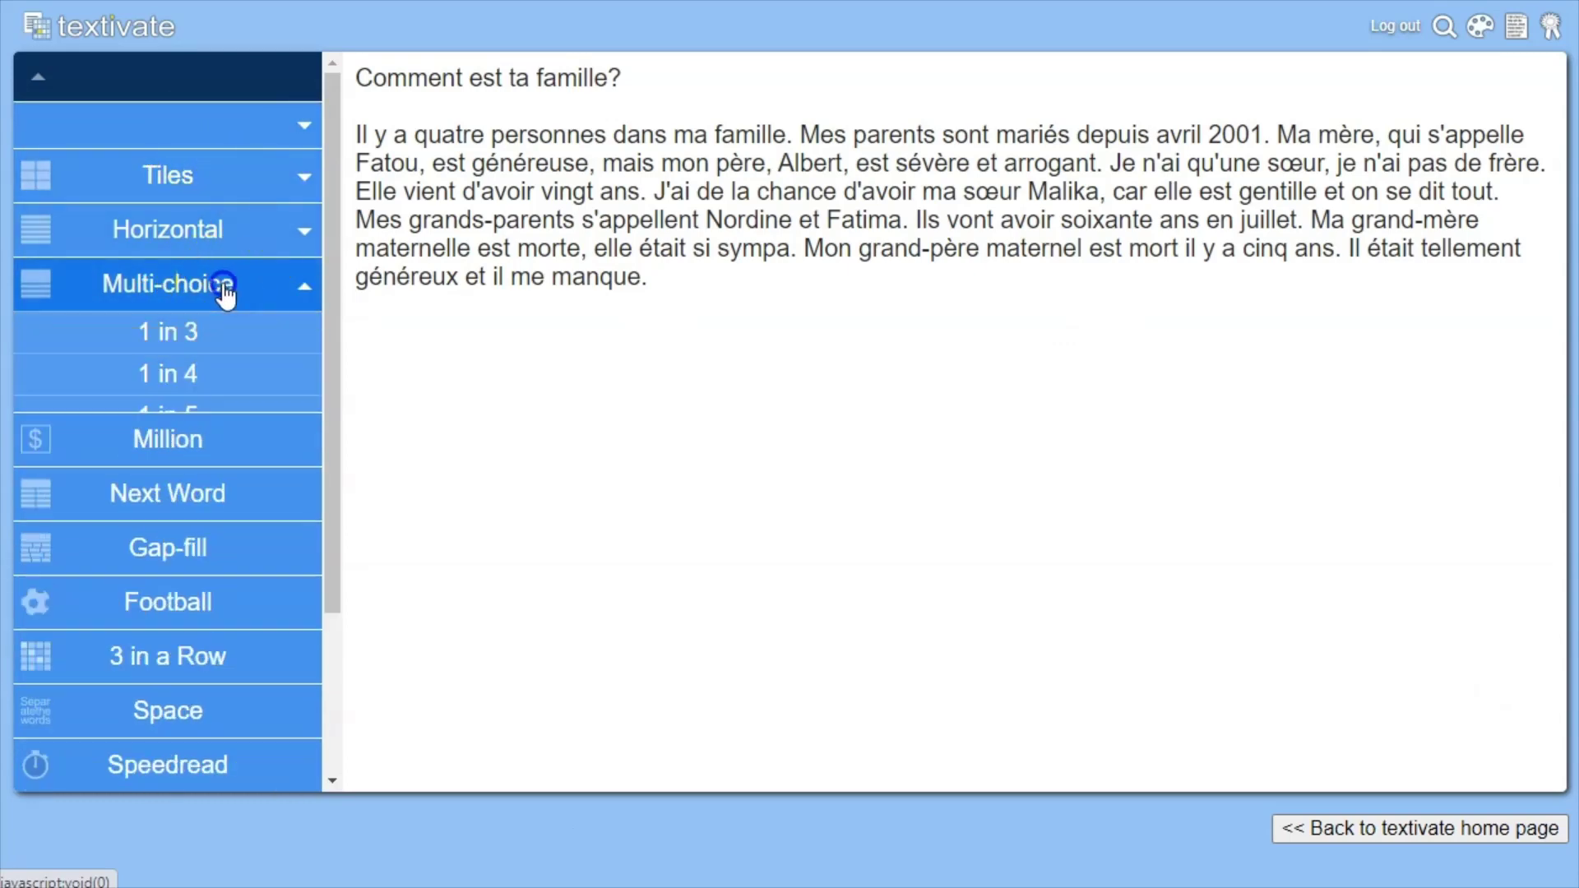
left_click(229, 380)
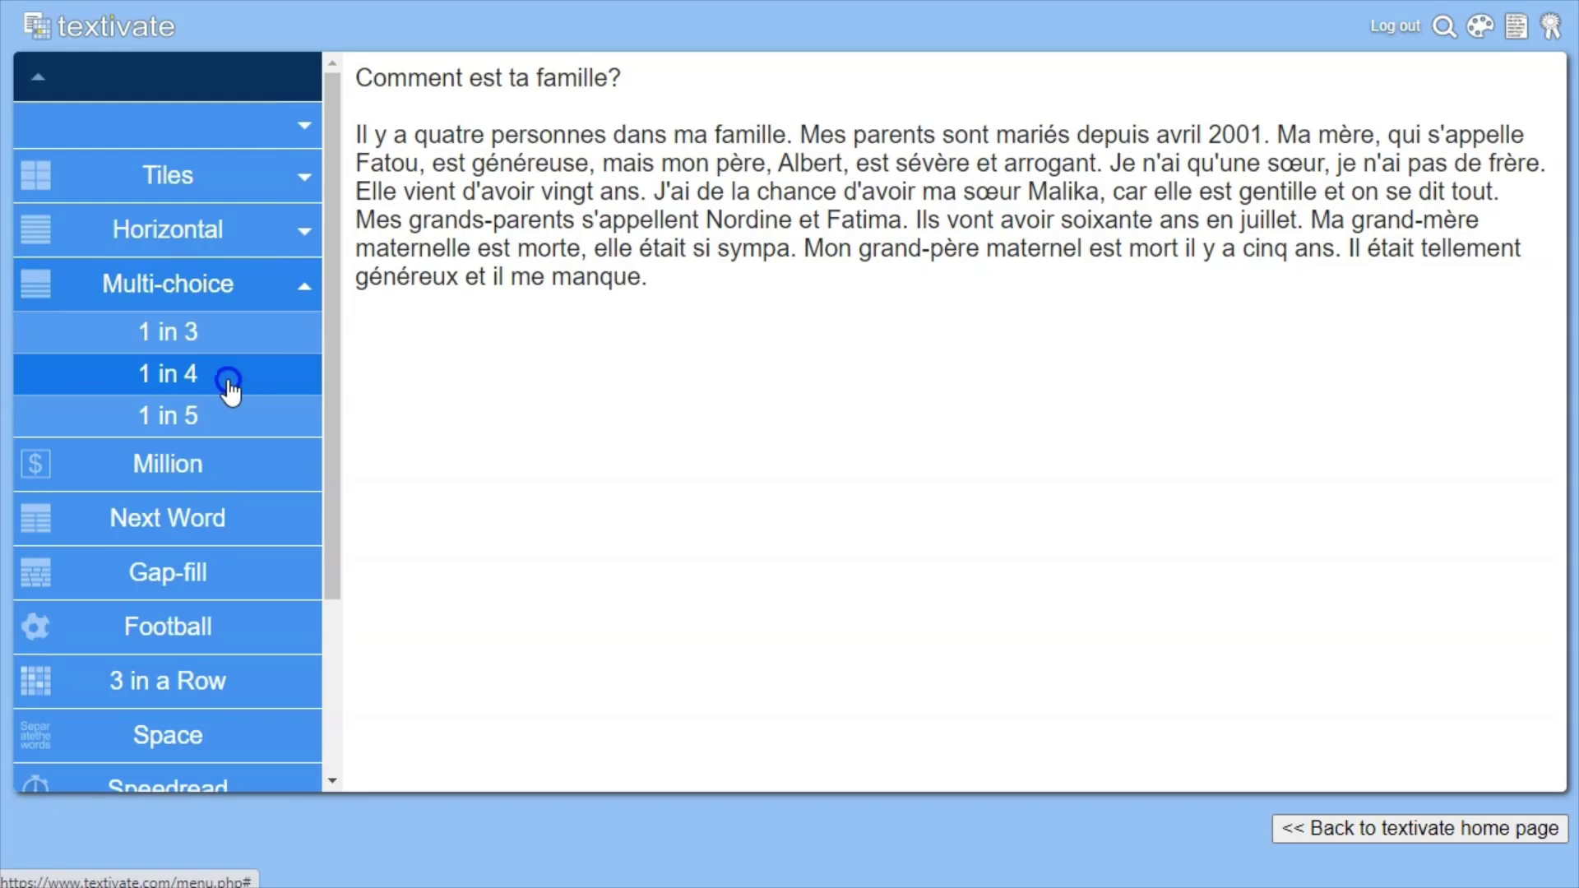
left_click(222, 338)
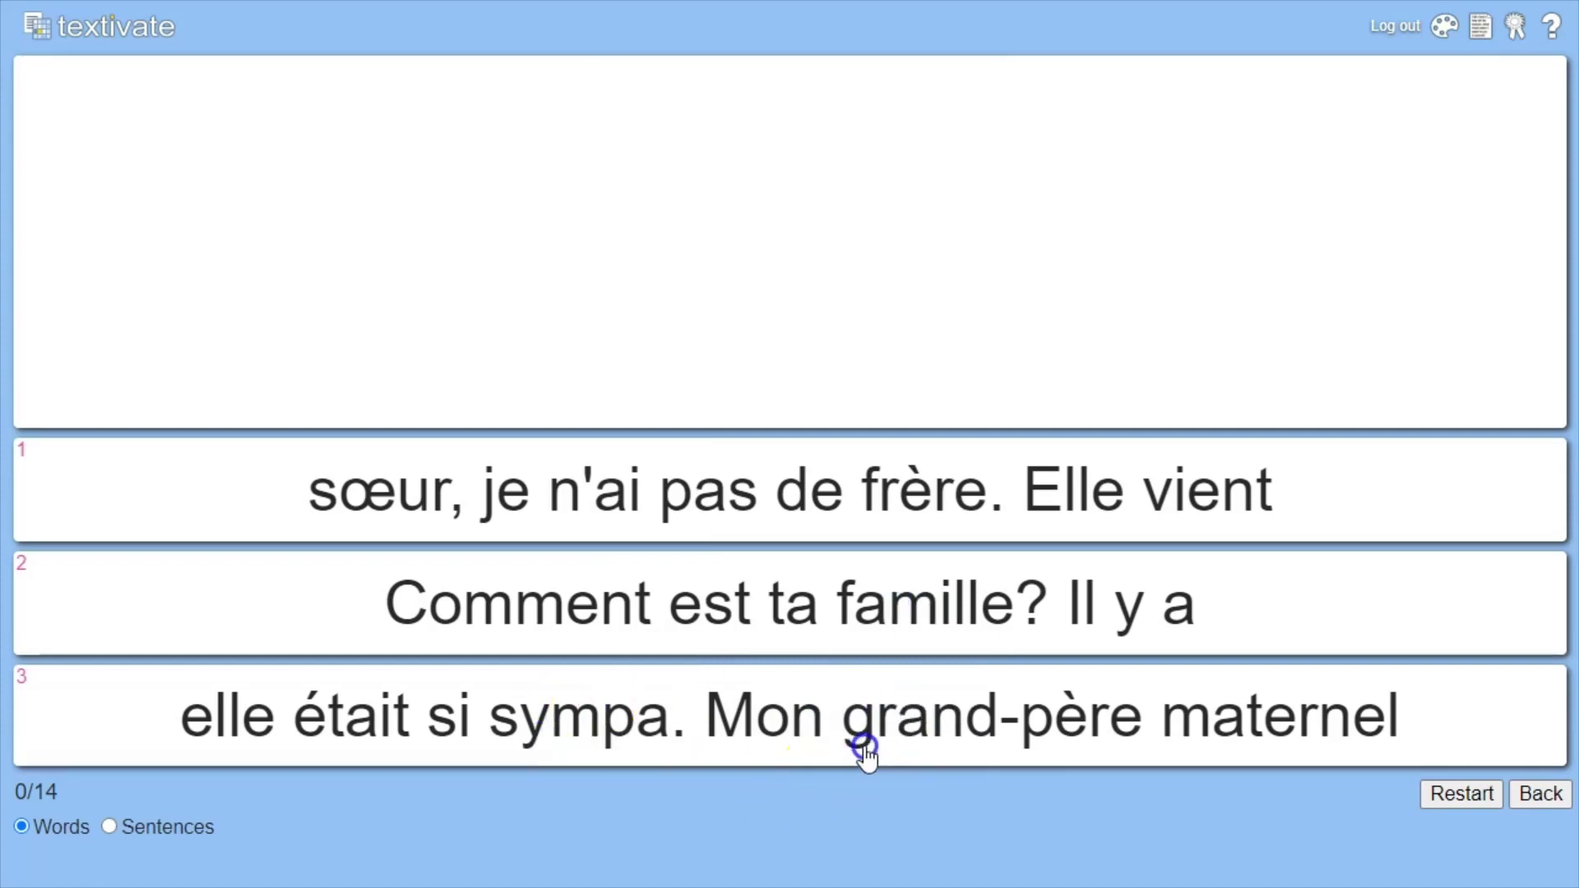
Switch the activity to Sentences and answer with "Comment est ta famille?", "Il y a quatre personnes" and "dans ma famille.".
left_click(171, 826)
left_click(908, 158)
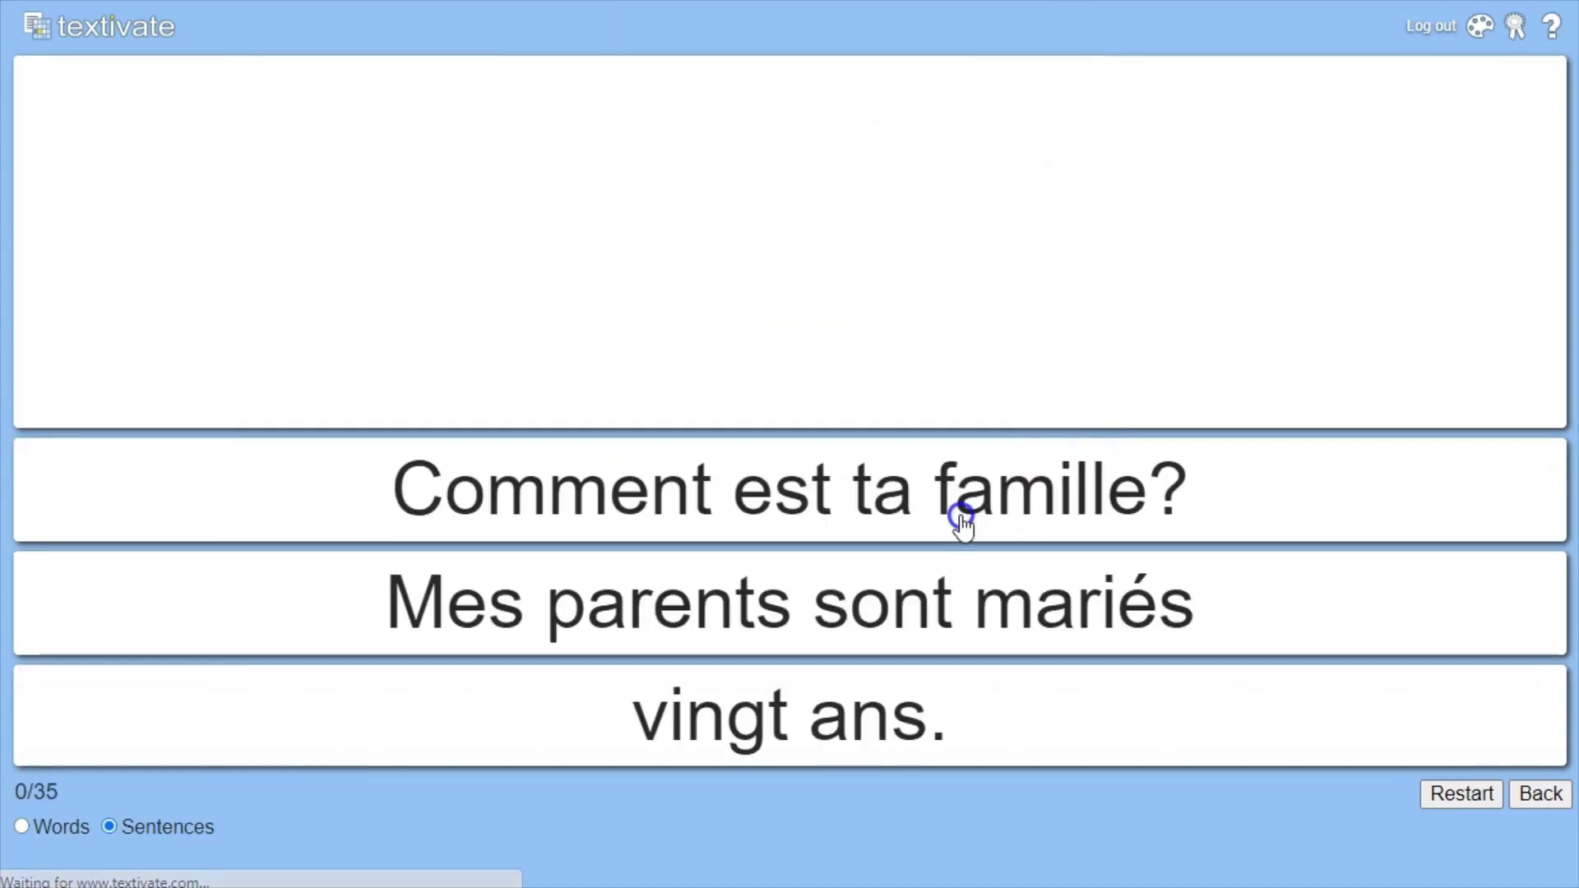
left_click(881, 517)
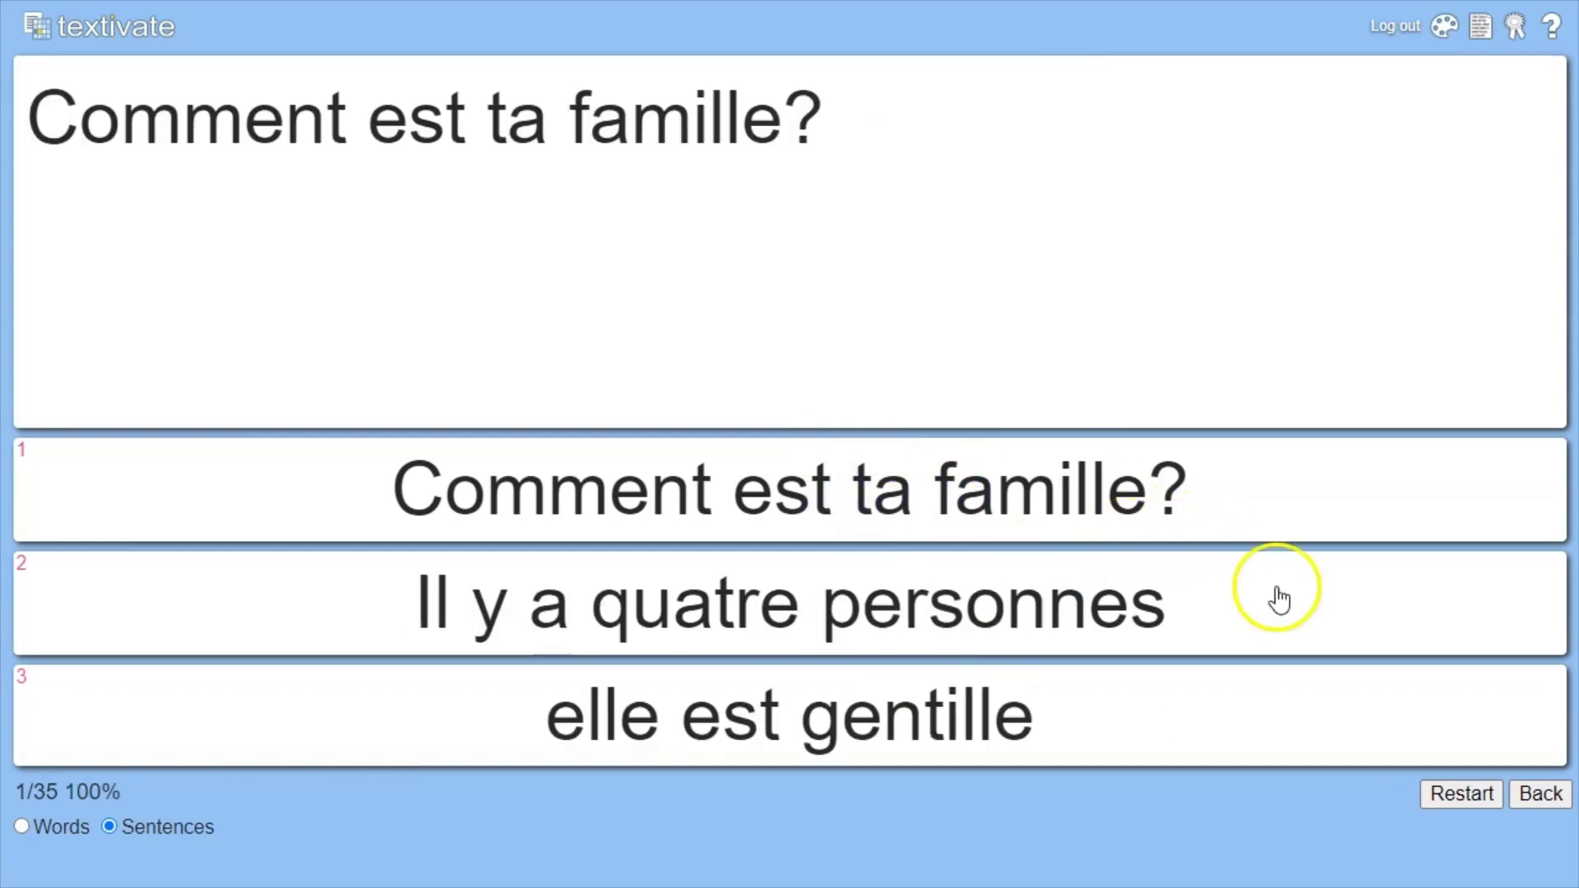
left_click(856, 608)
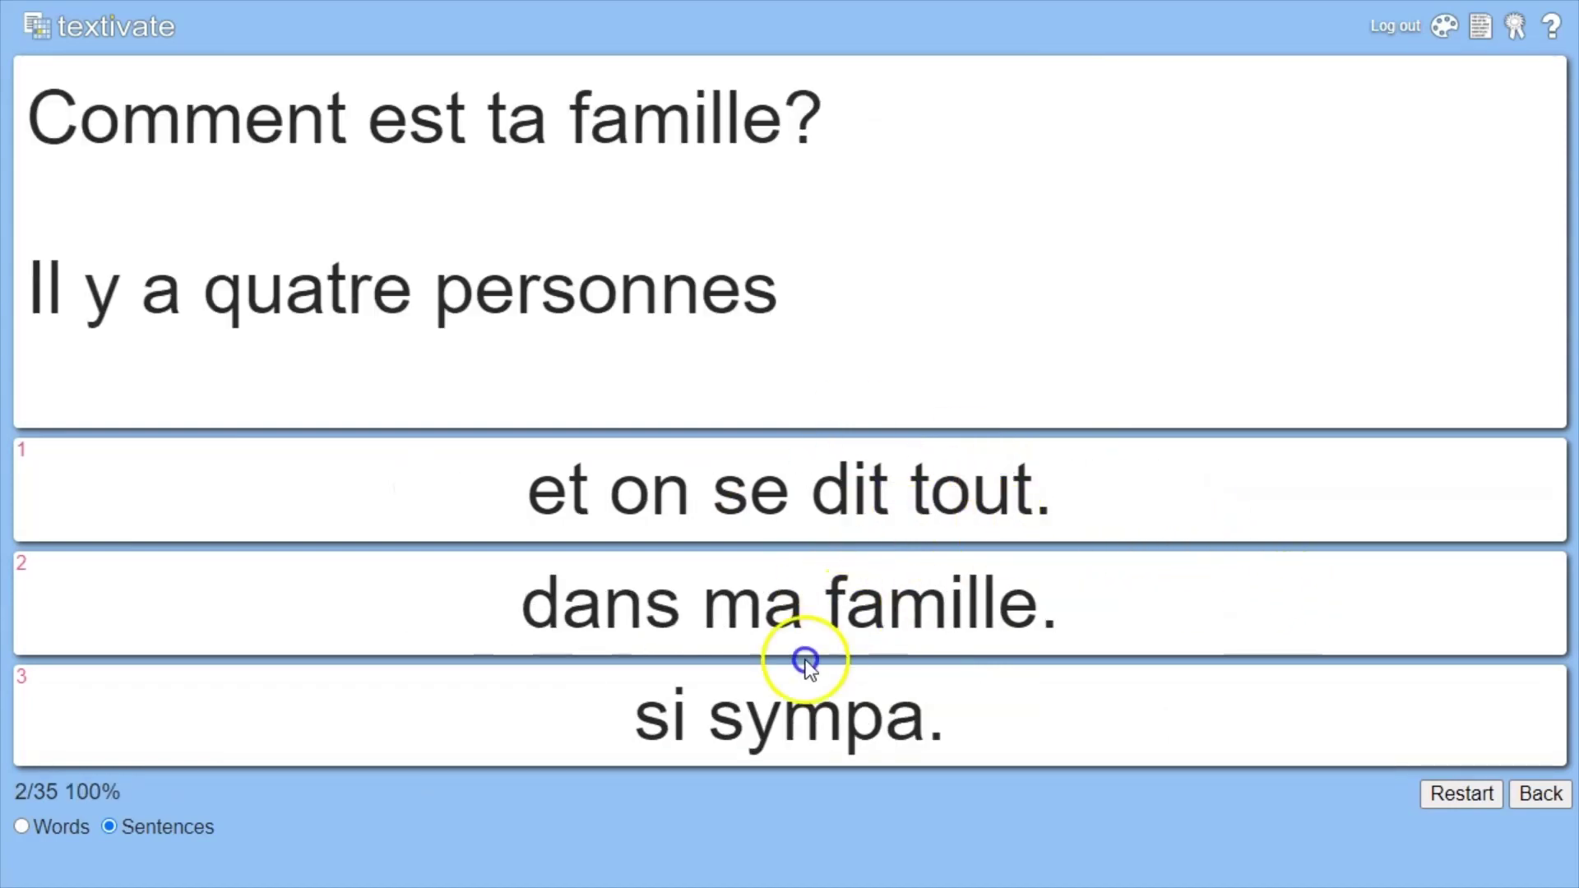
left_click(803, 599)
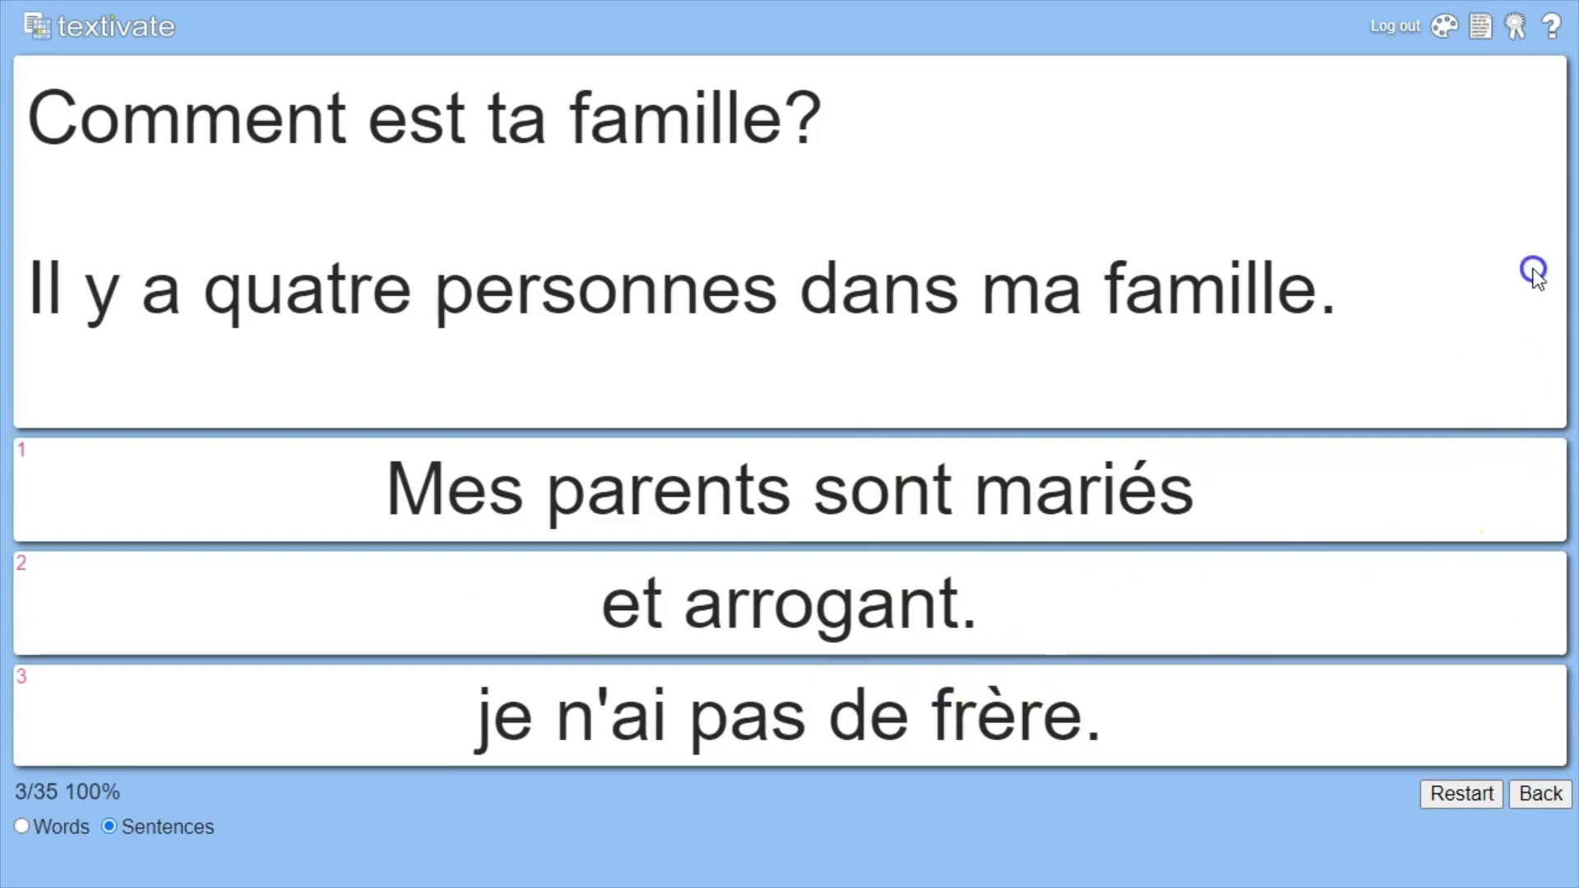
Show the English parallel text beside the restarted activity, and return to the Textivate home page.
left_click(1480, 31)
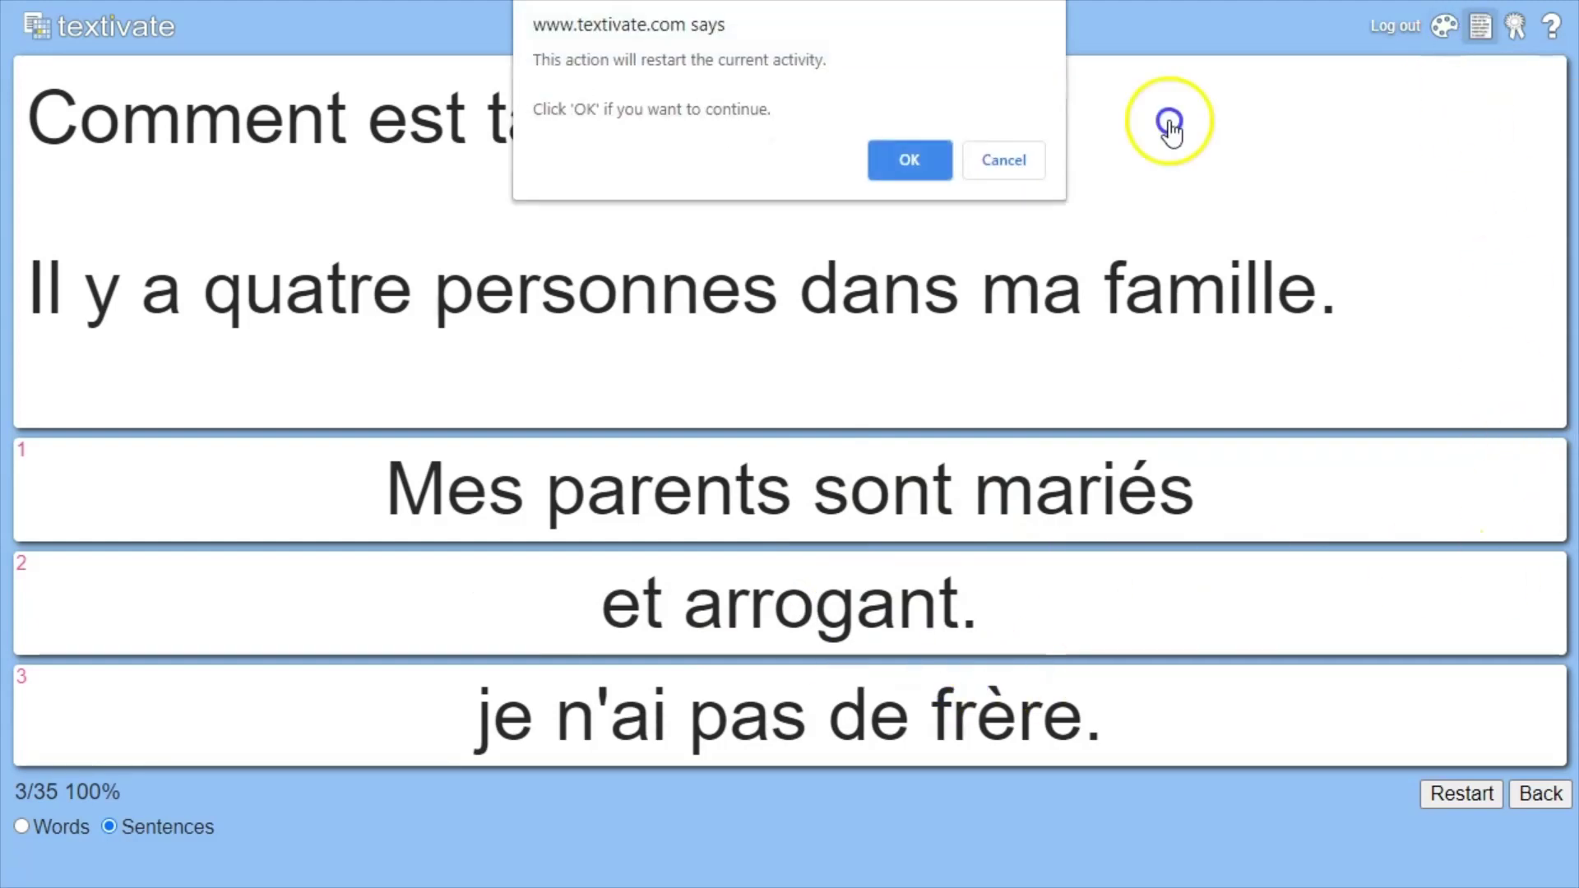
left_click(888, 159)
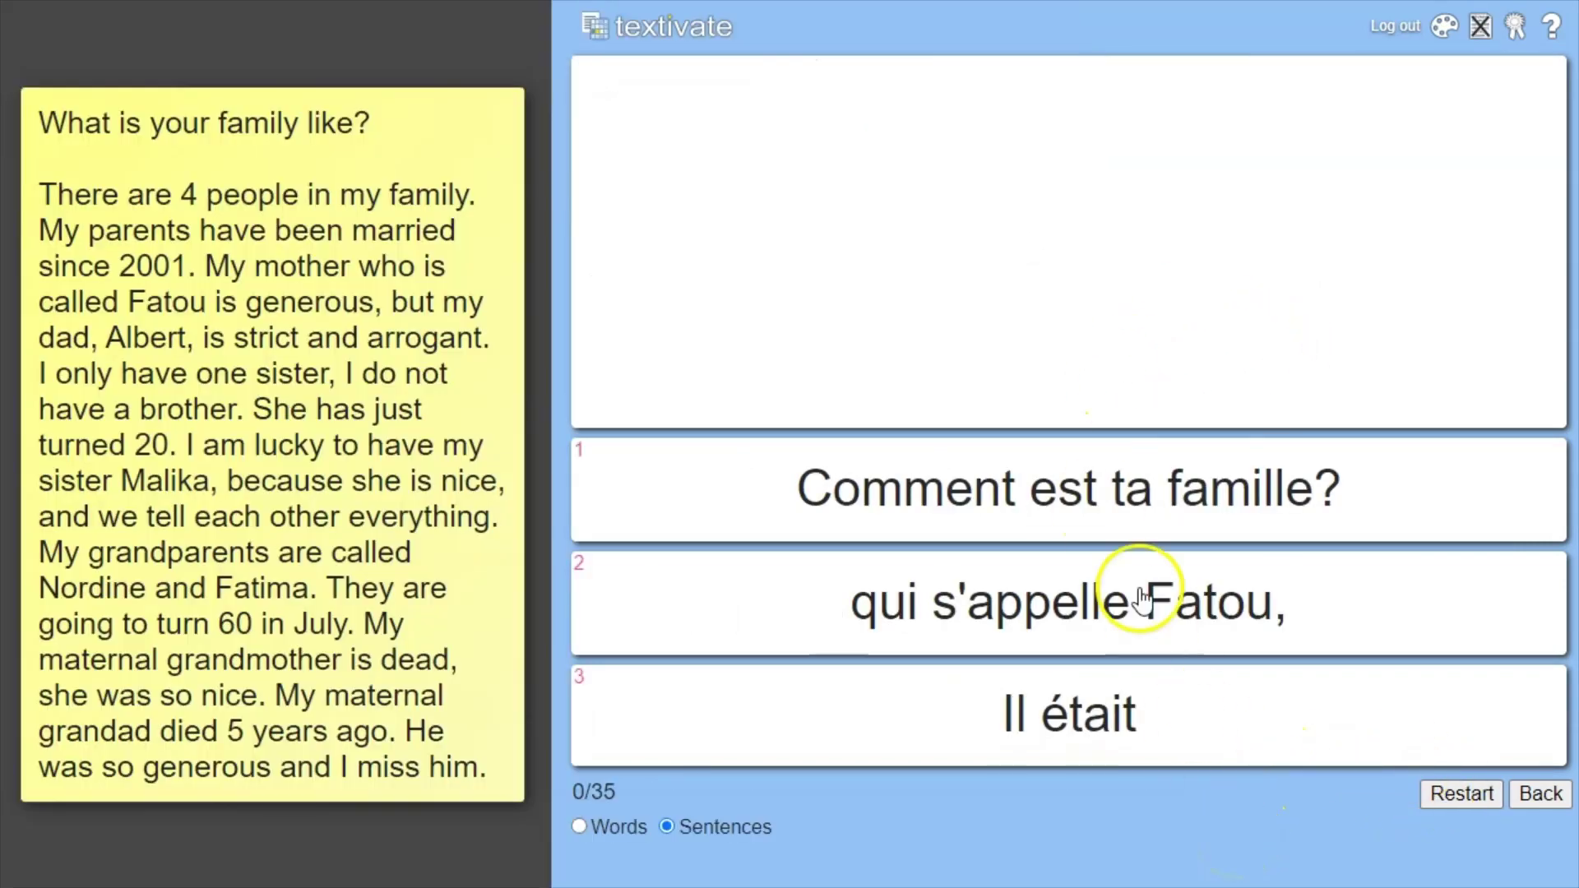
left_click(1550, 795)
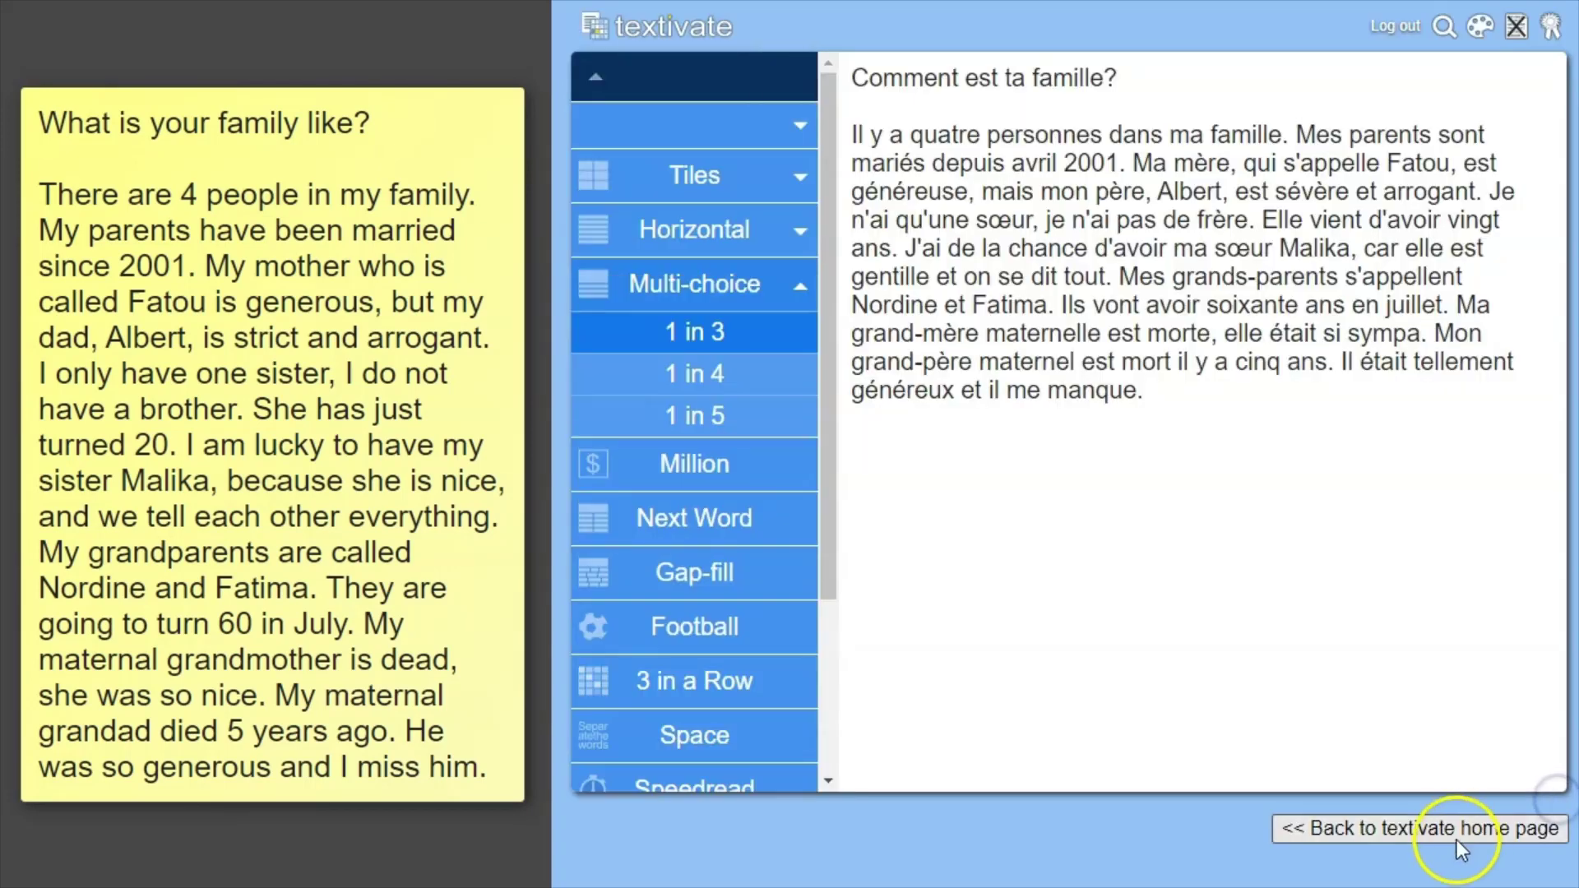
left_click(1497, 833)
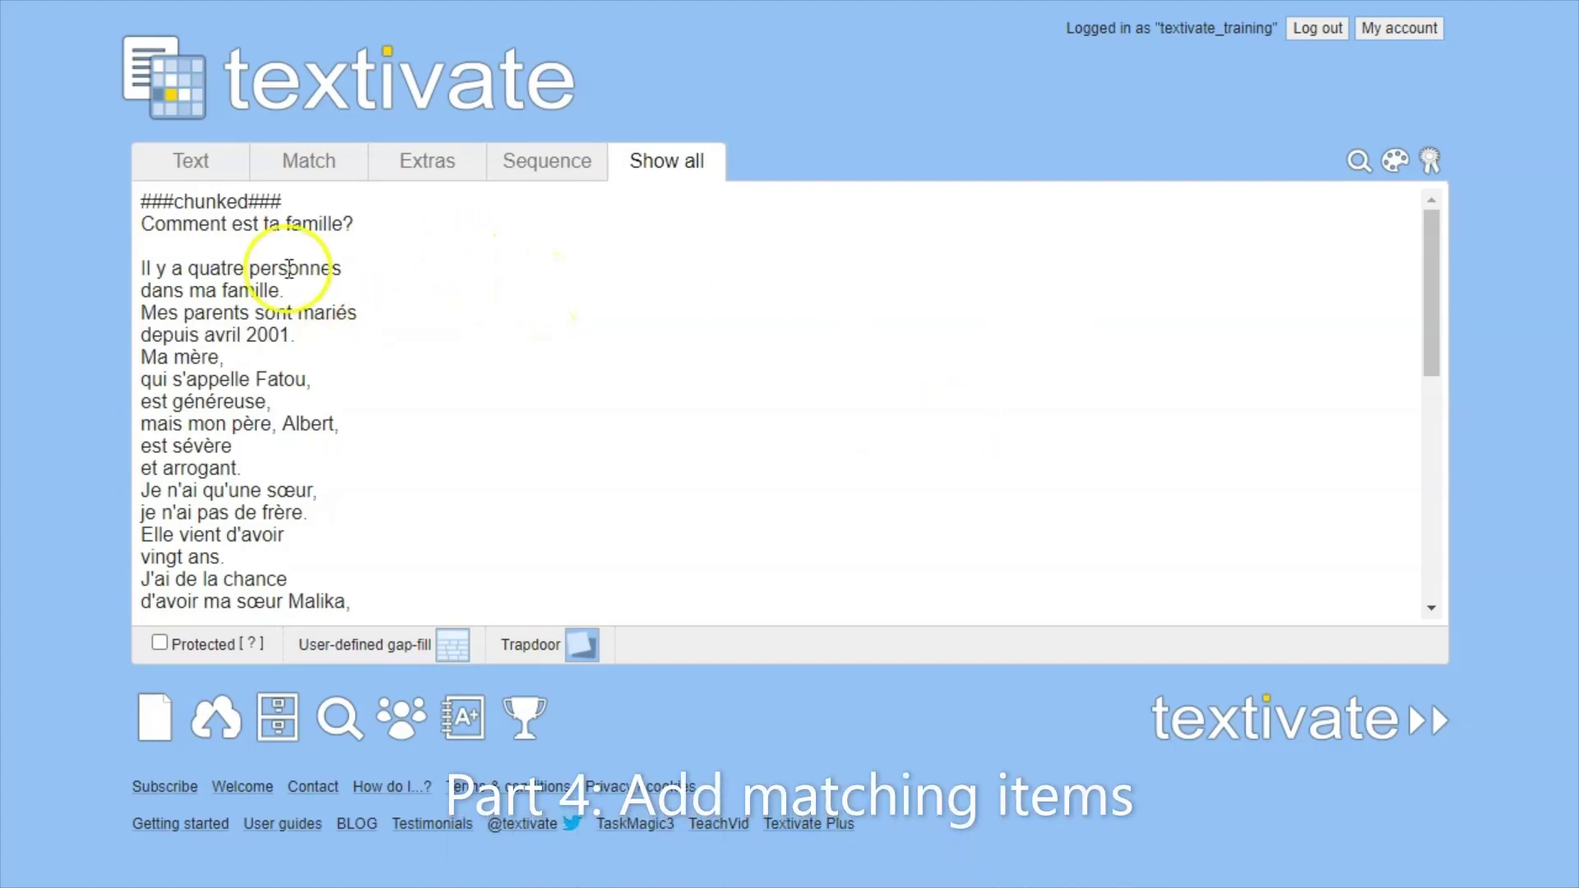
Copy the chunked French text from its title to "et il me manque." into the matching items and delete the blank line below the title.
left_click_drag(141, 224, 319, 431)
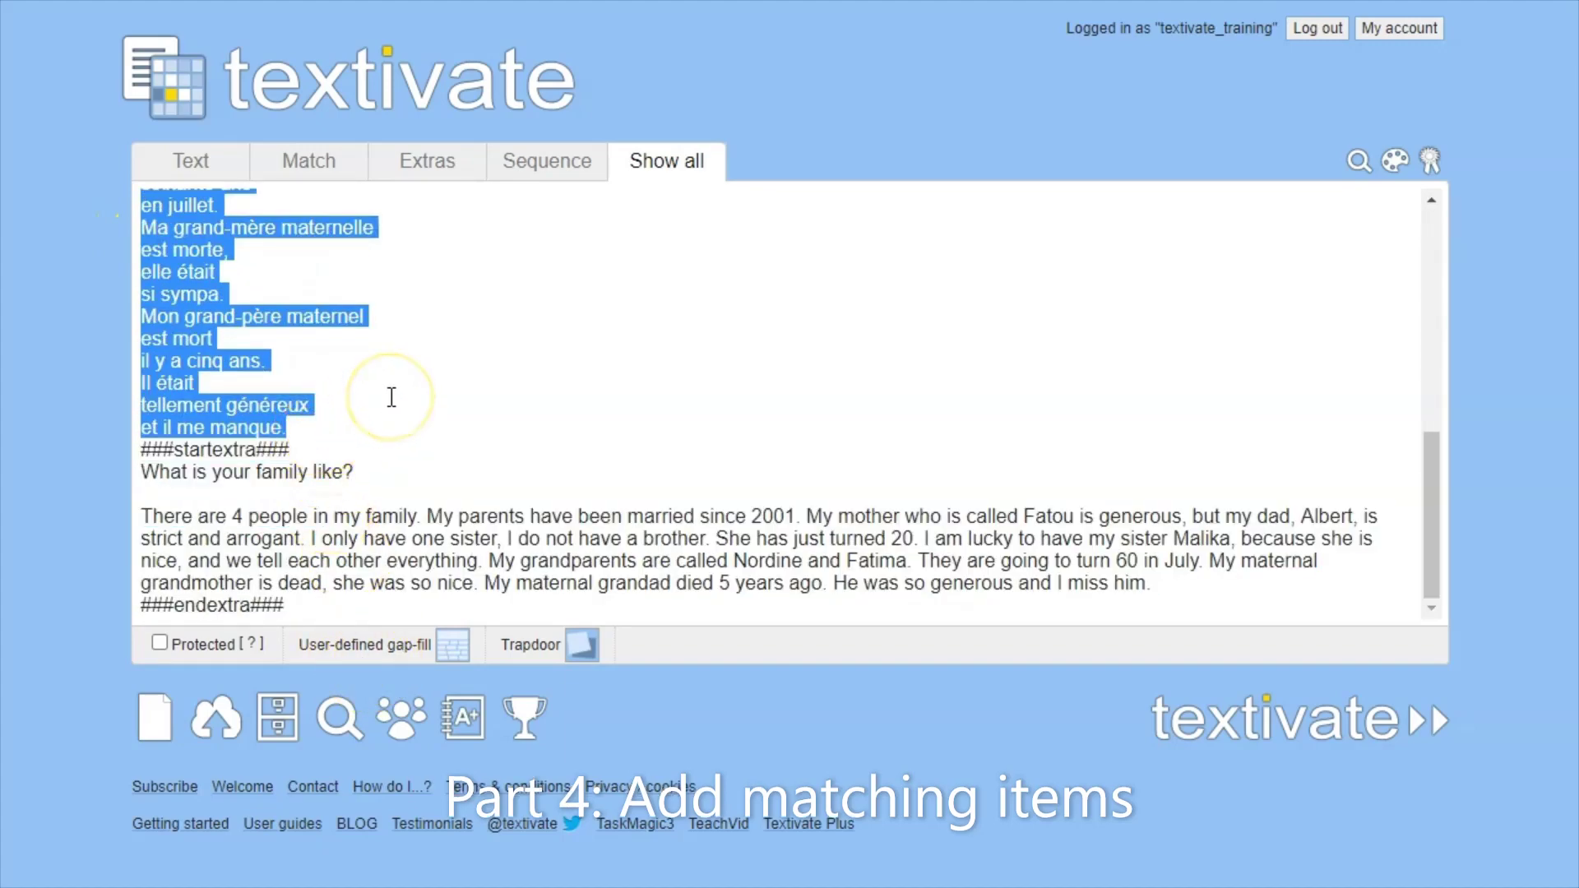
left_click(310, 161)
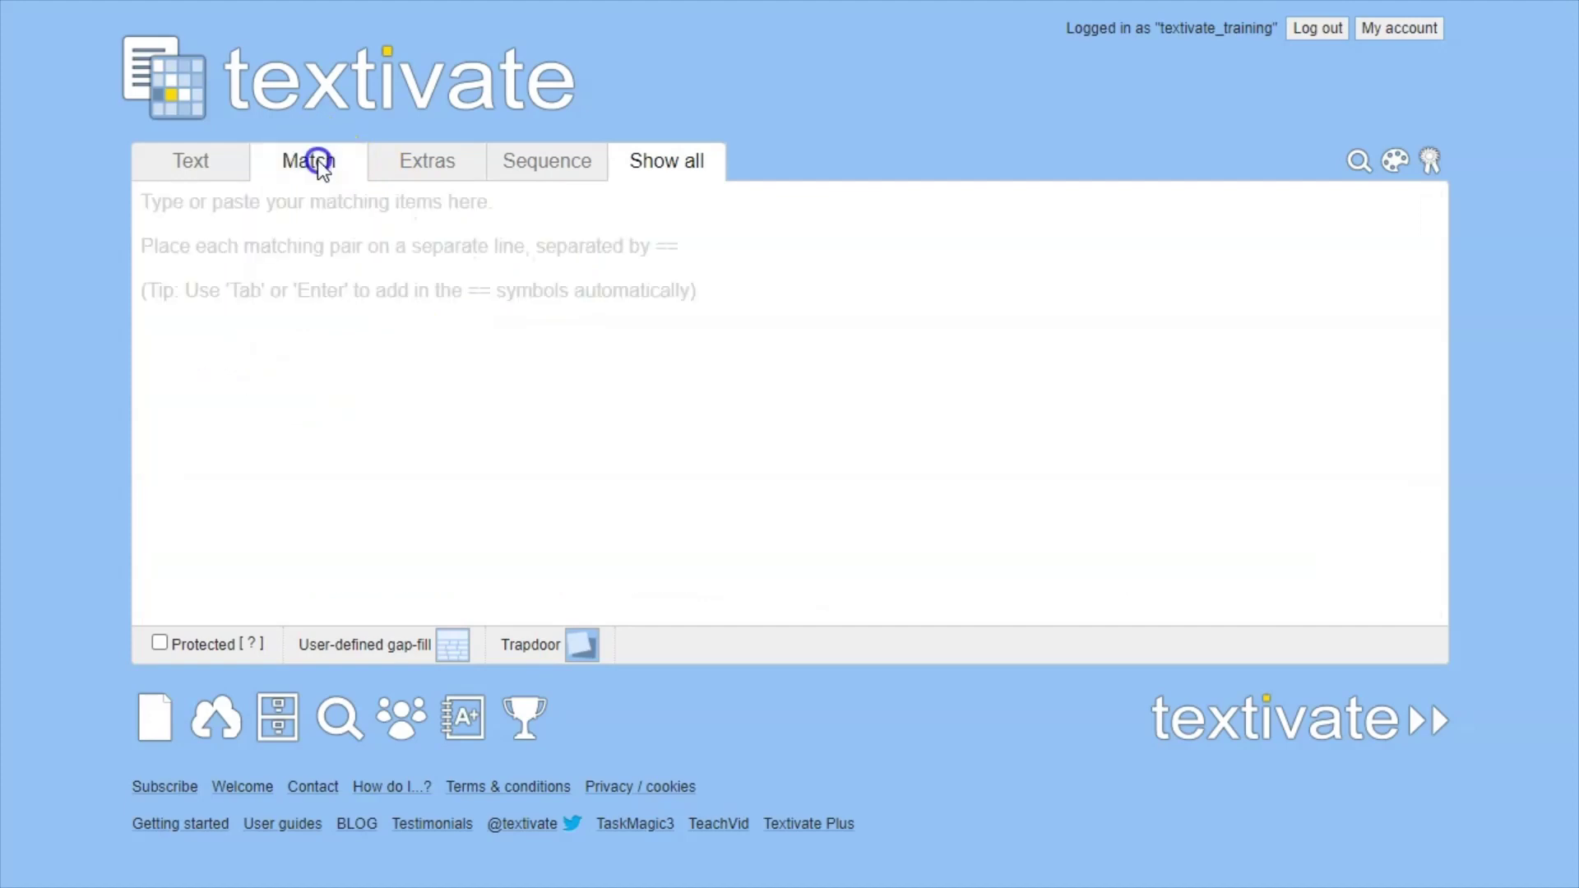
right_click(240, 263)
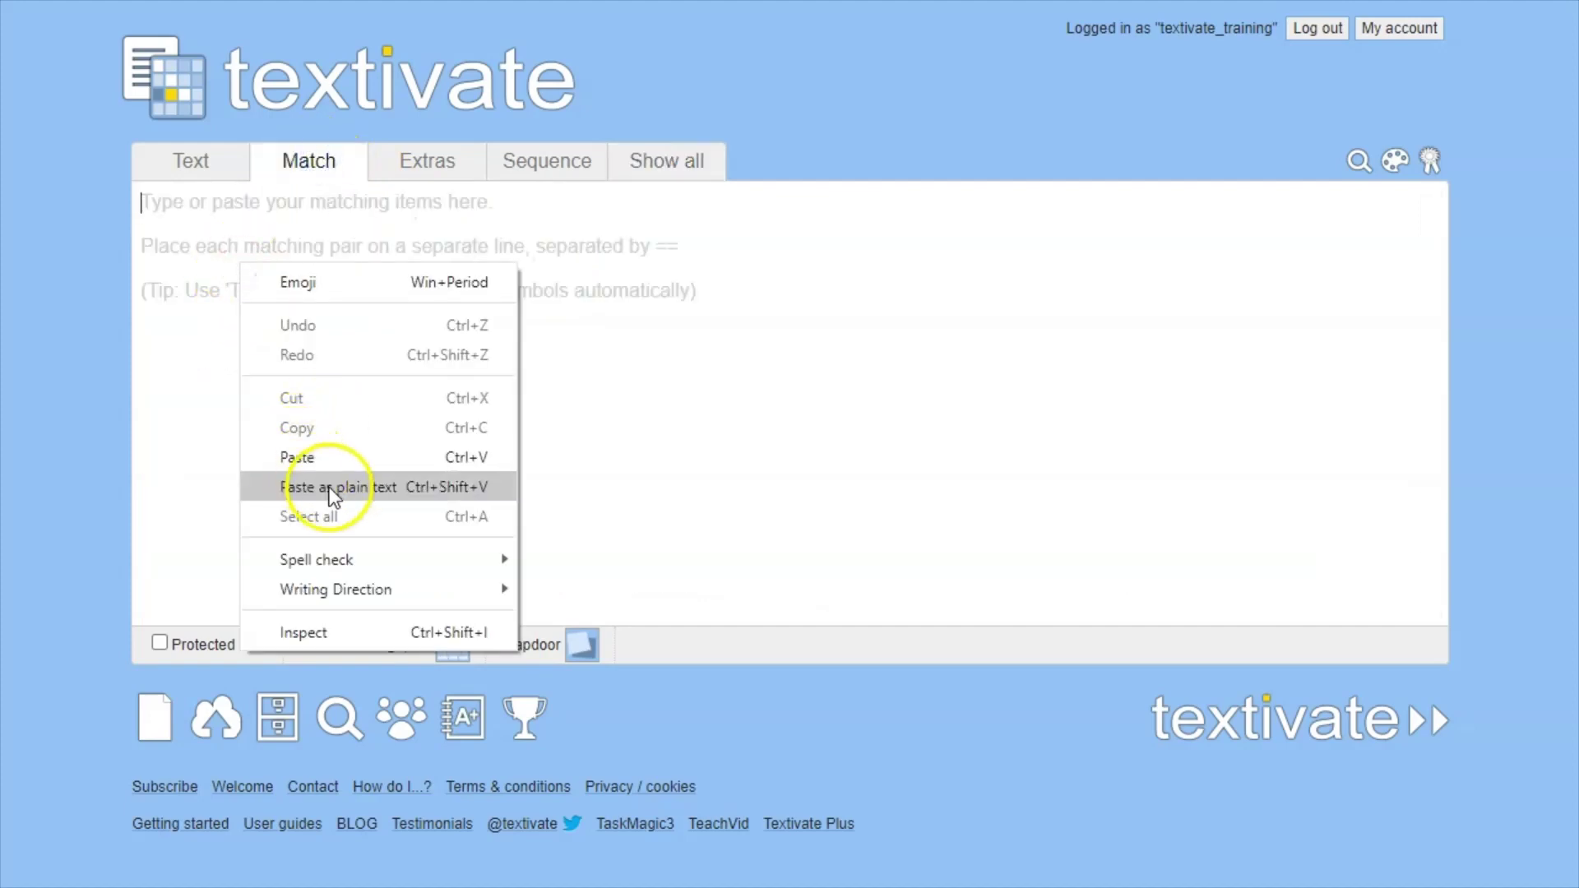
left_click(317, 457)
scroll(453, 370, "up", 10)
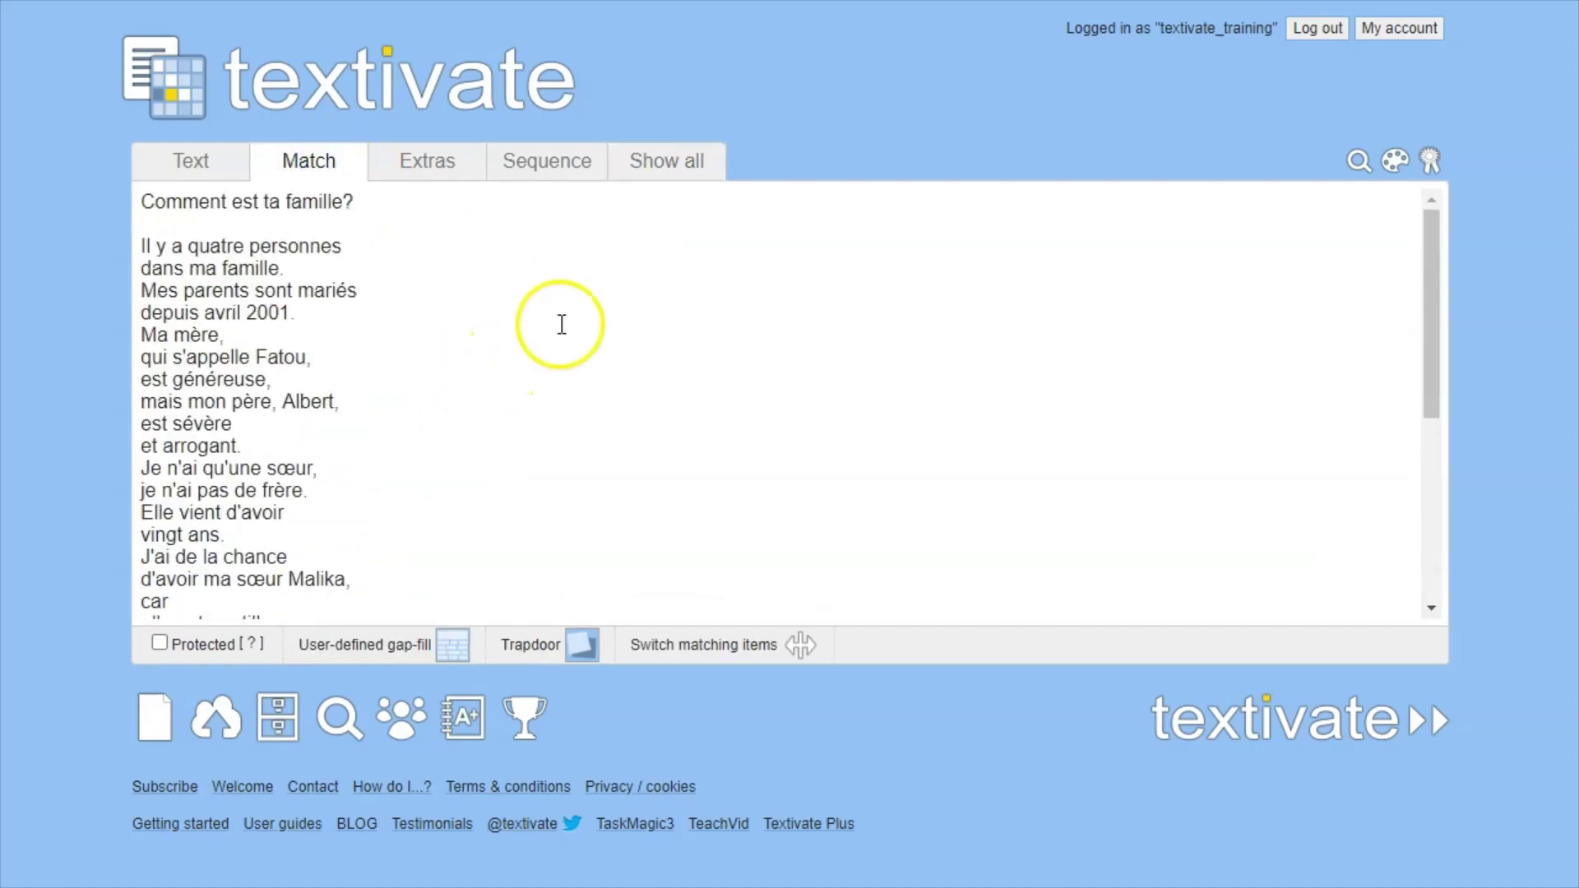
left_click(270, 218)
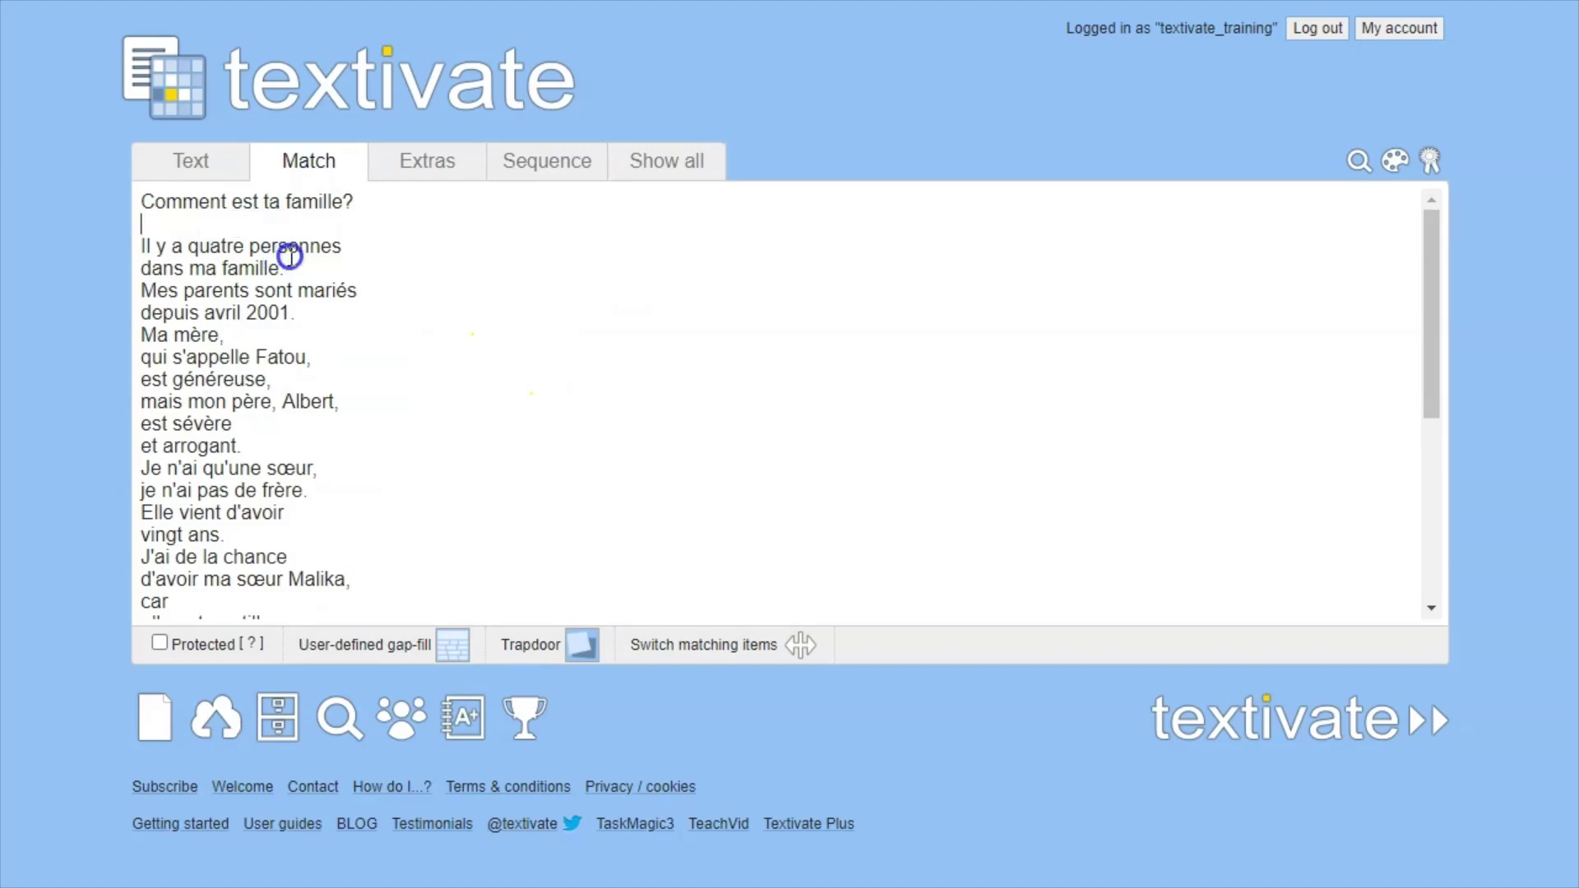
key("BackSpace")
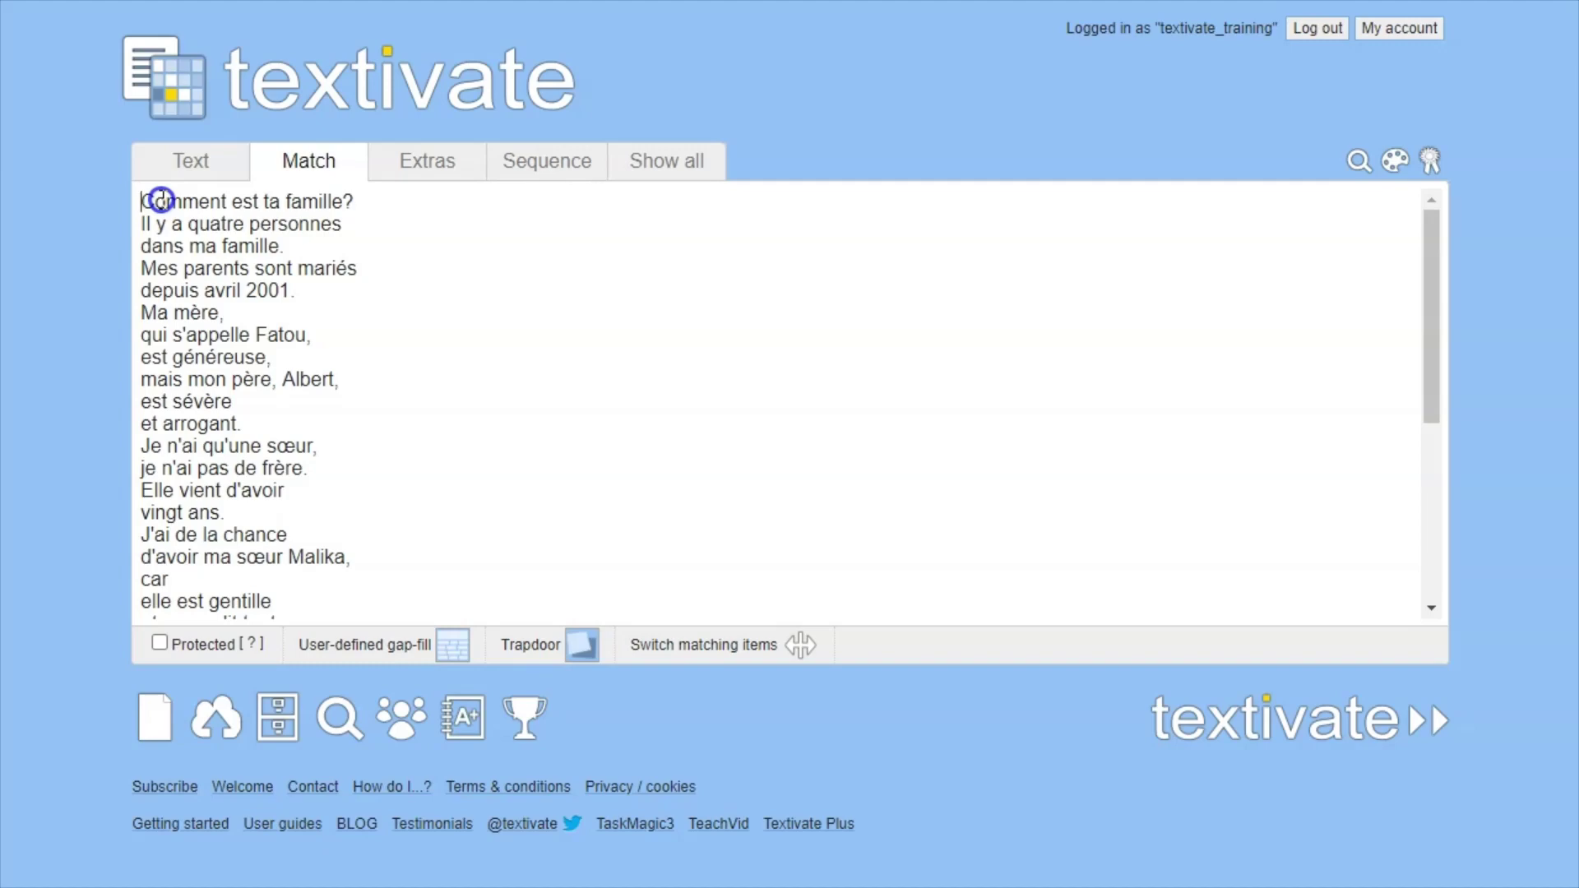
Make the first matching pair "What is your family like?==Comment est ta famille?" by adding the English before the French title.
type("What is your")
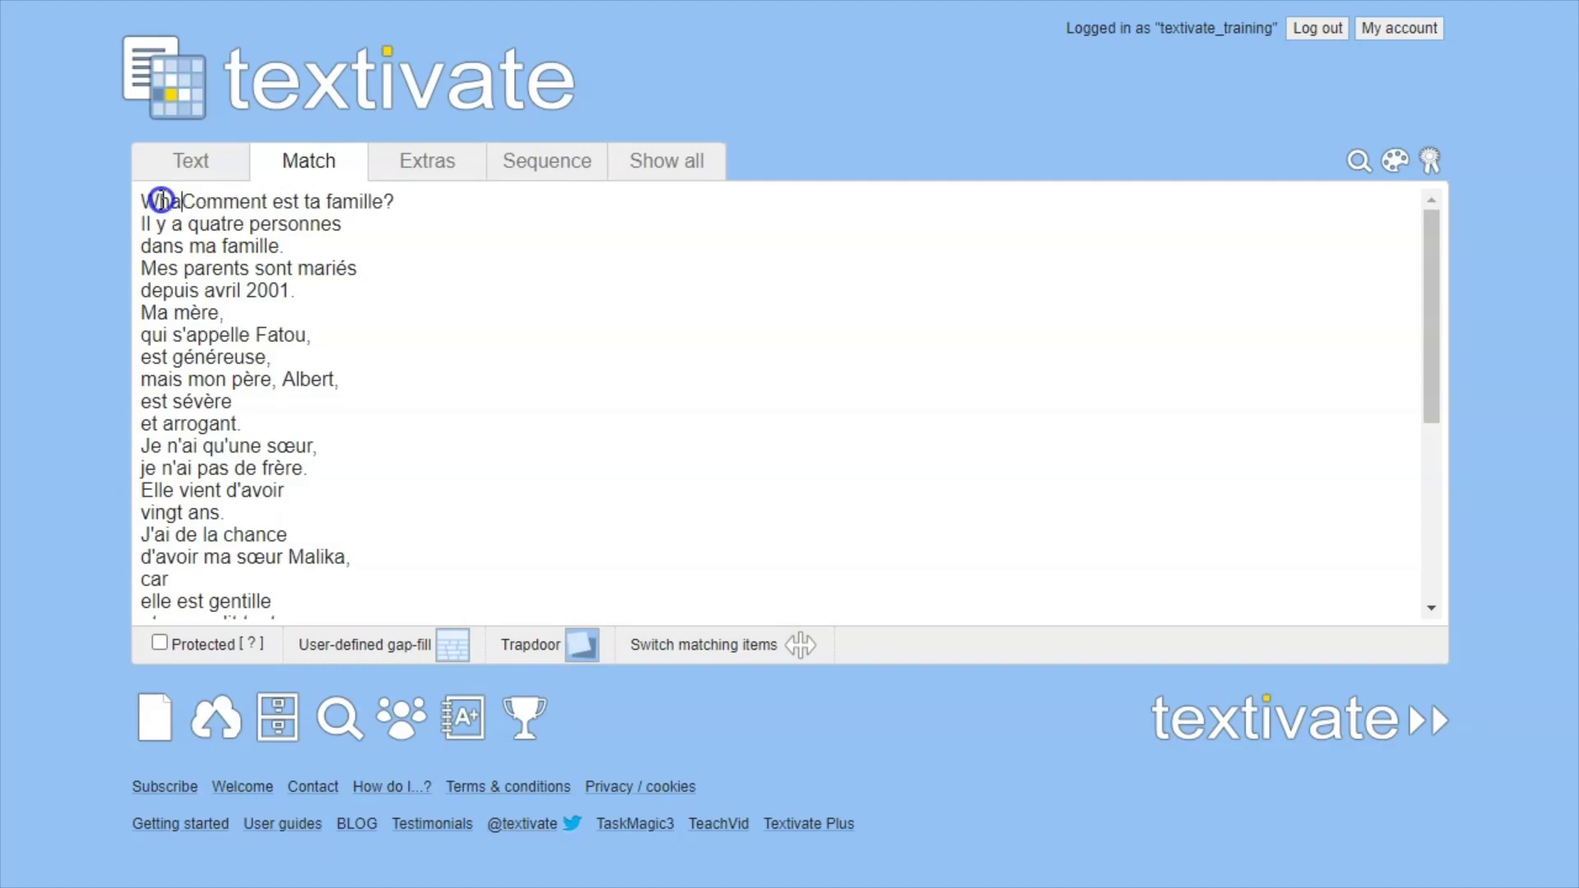
type(" family like")
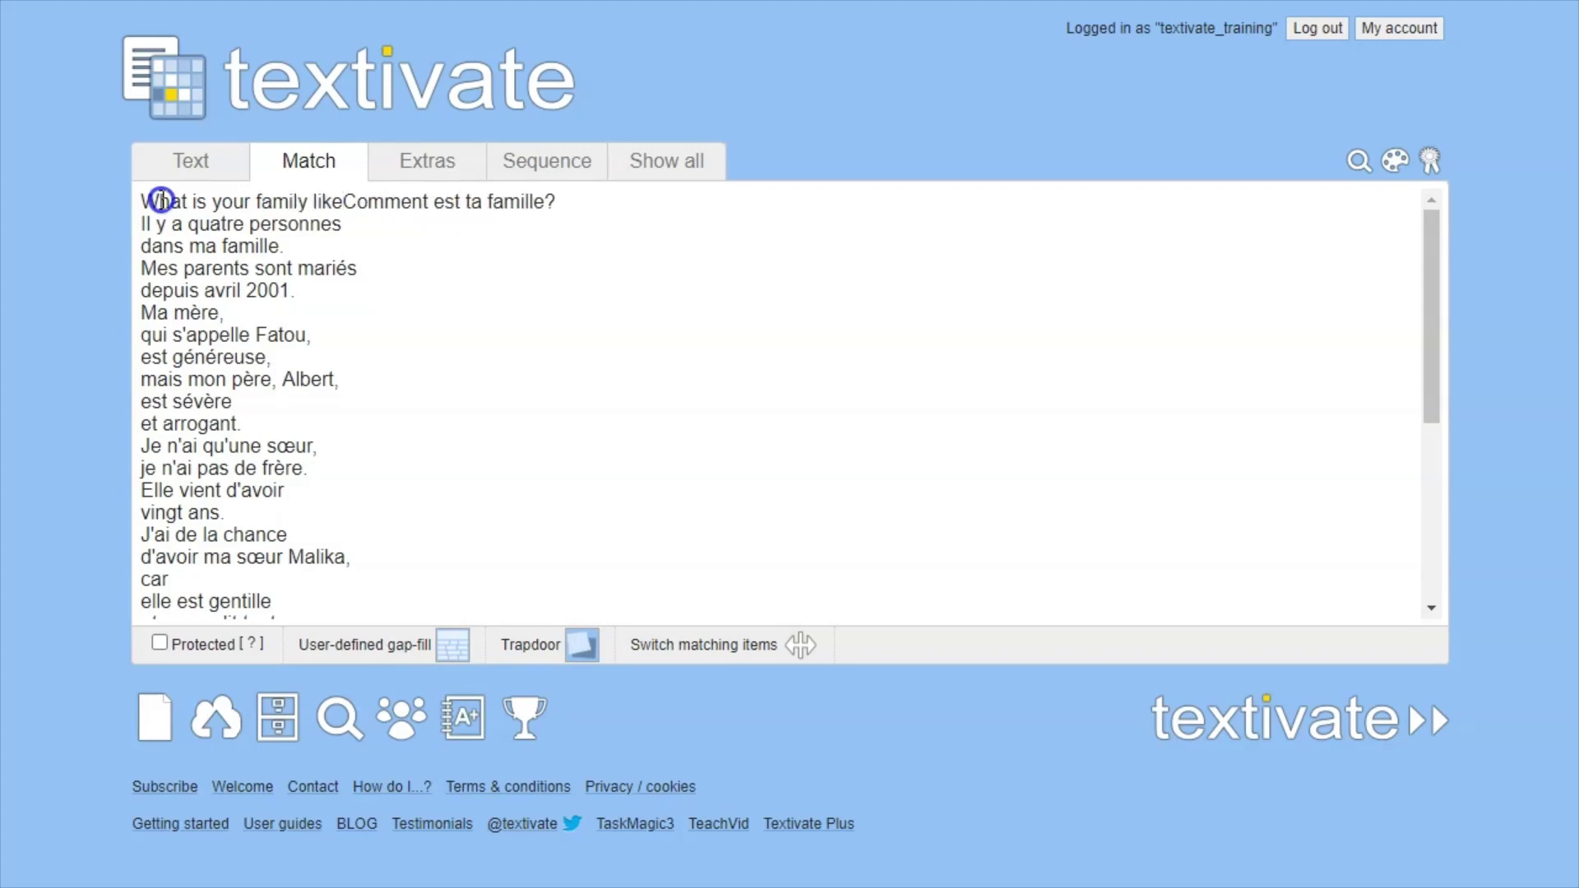
type("?")
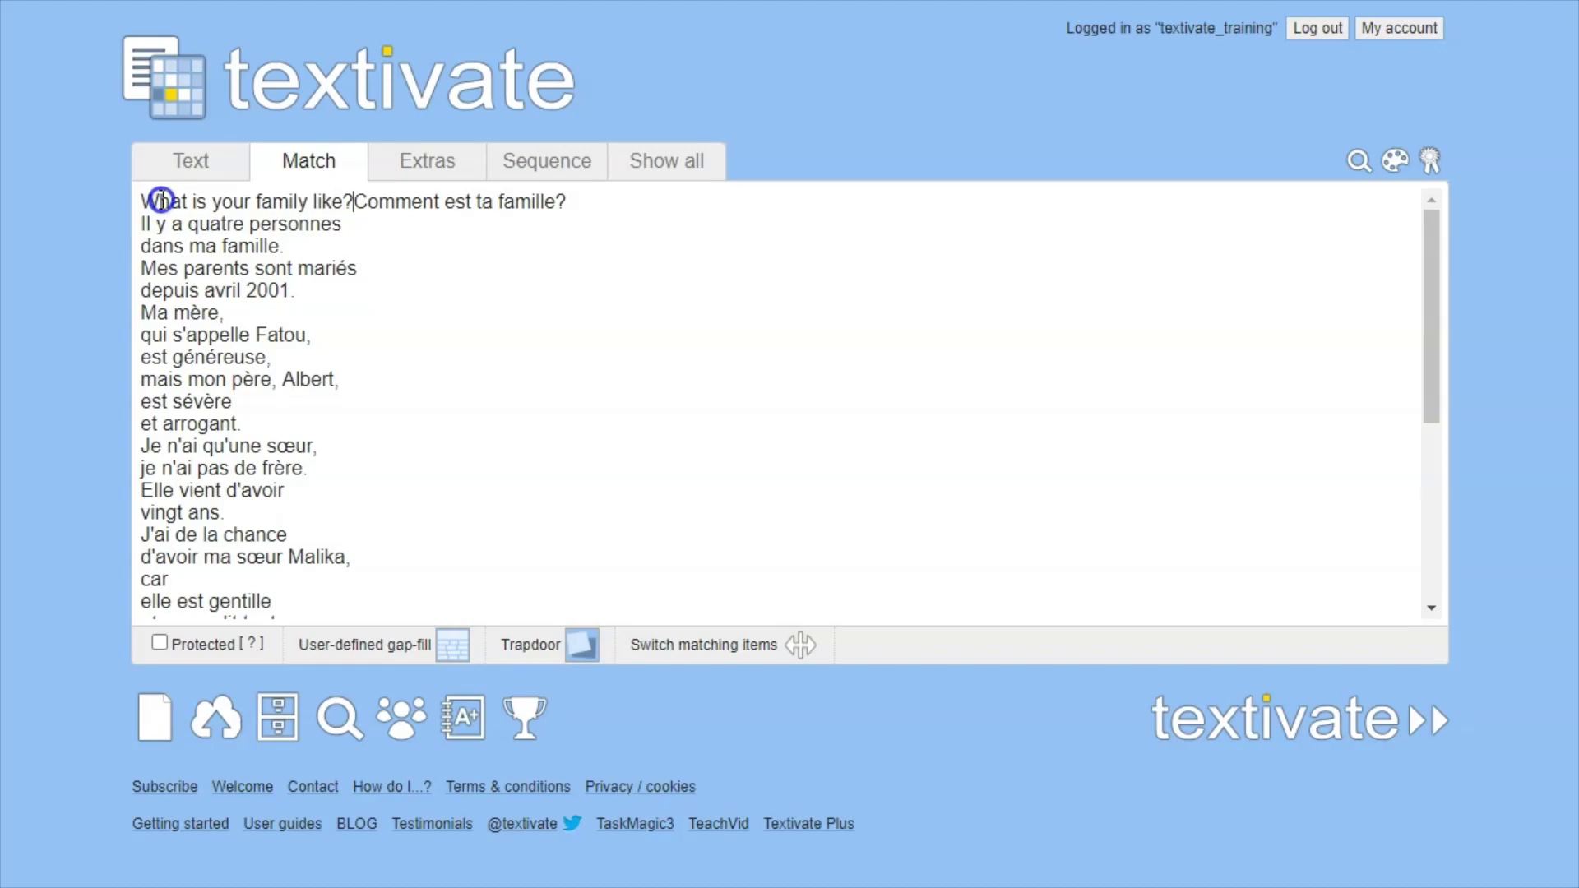
type("==")
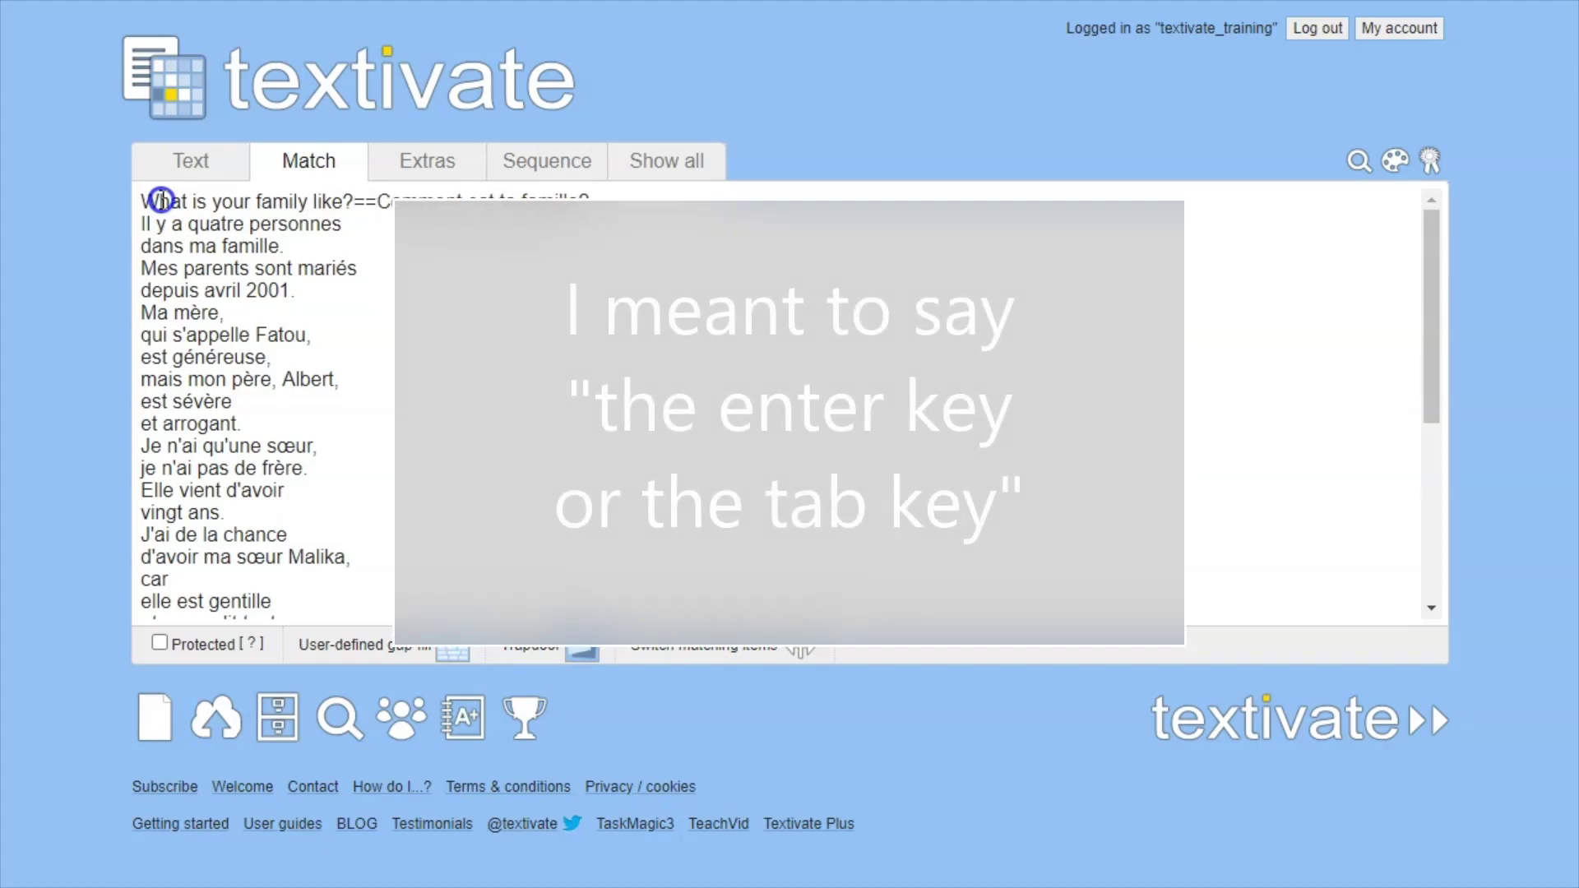
left_click(261, 374)
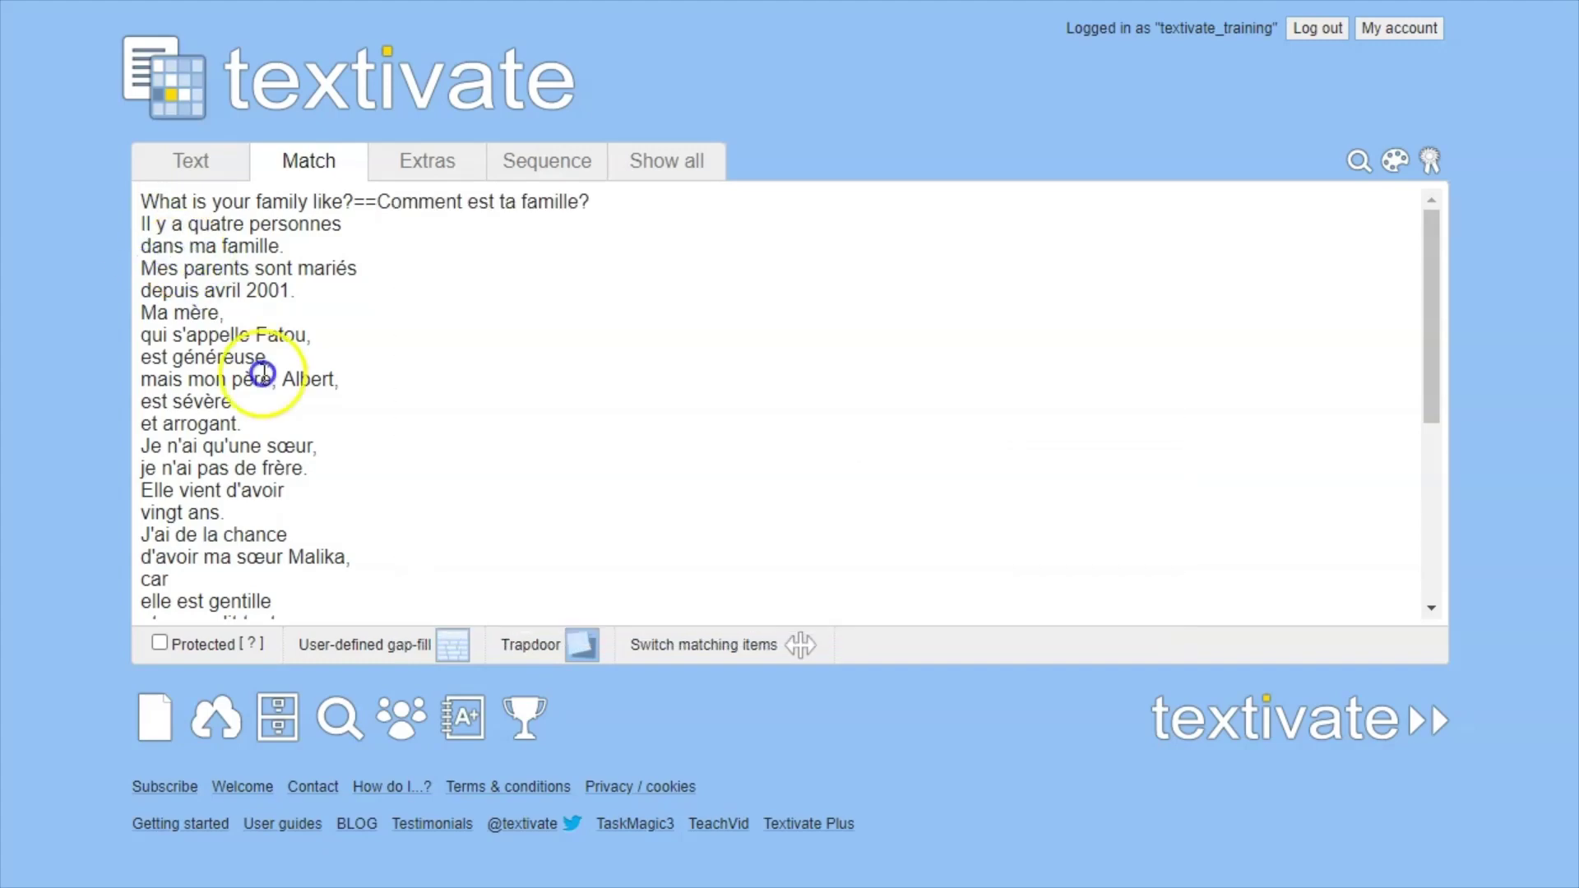
Make the second matching pair "there are 4 people==il y a quatre personnes", with the French starting in lower case.
left_click(141, 222)
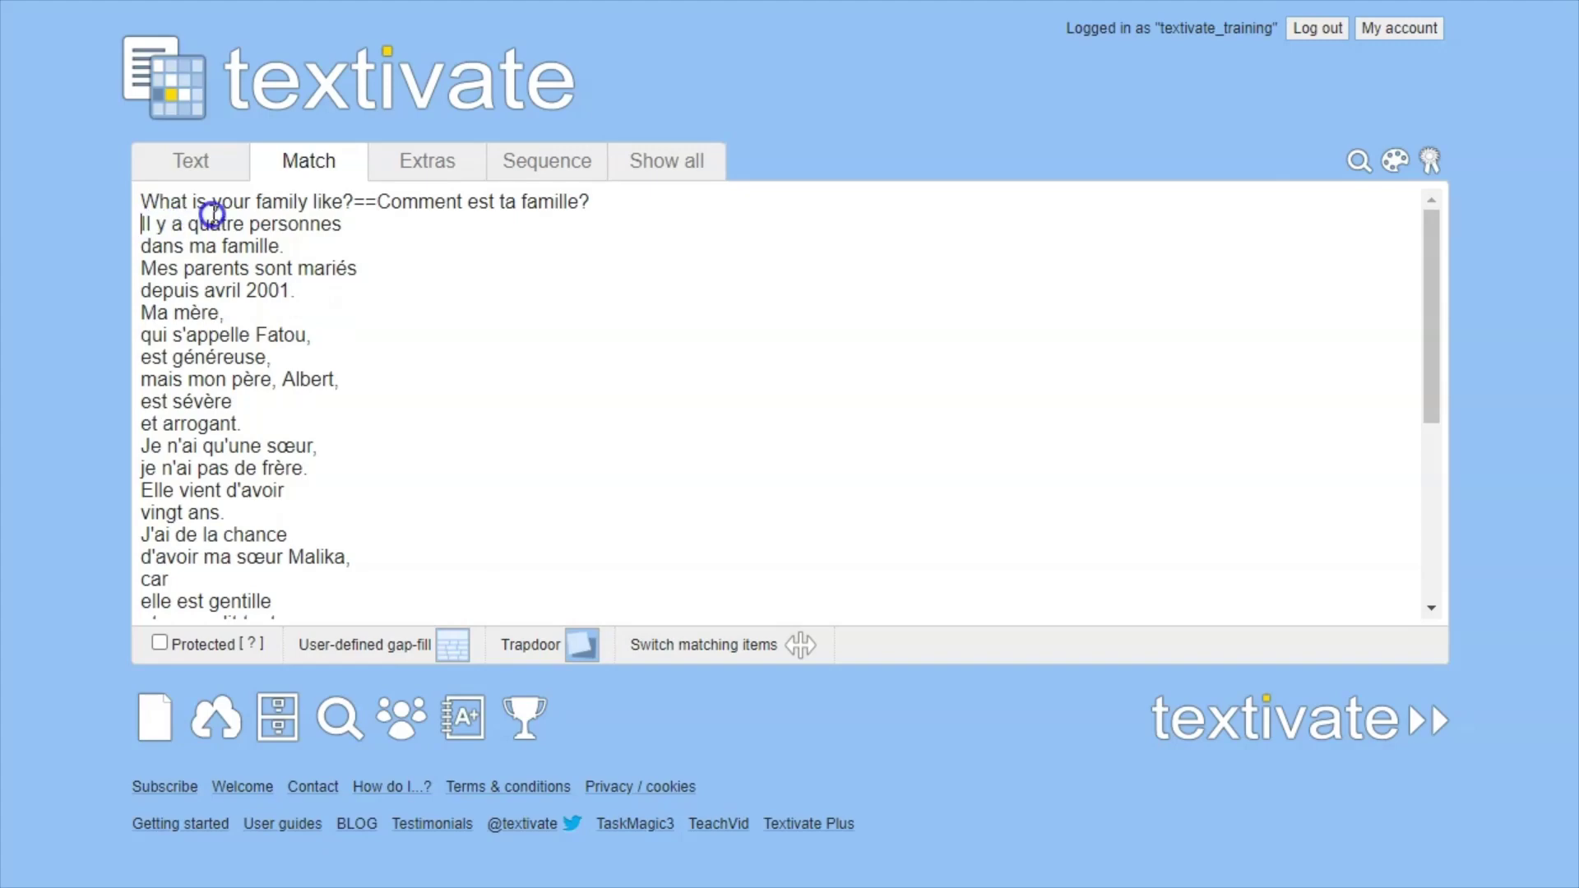
type("there are 4")
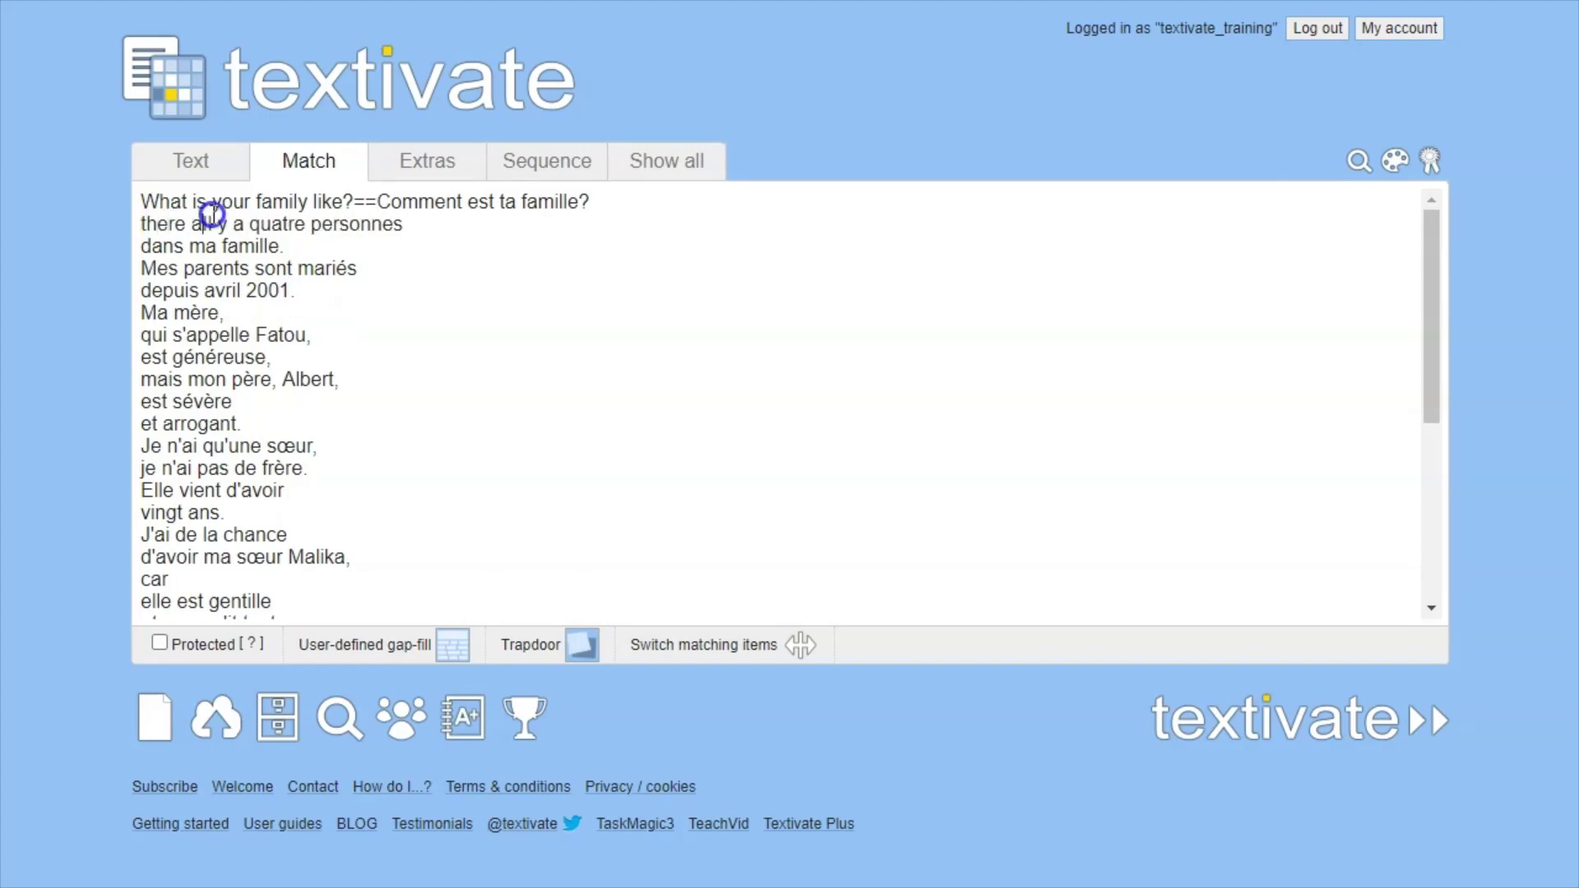
type(" people")
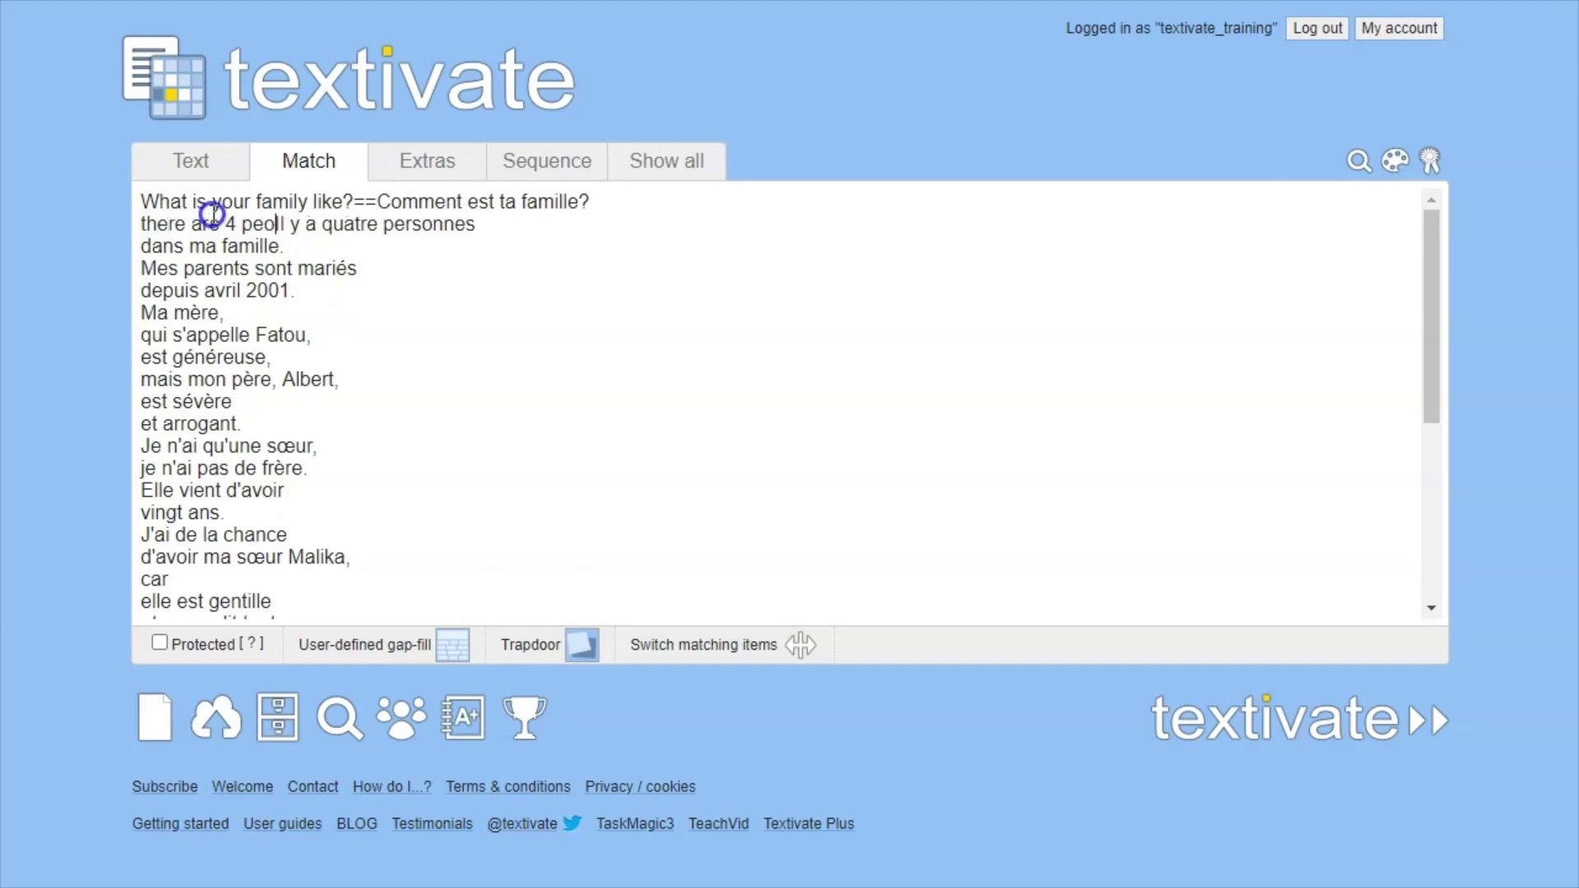
type("==")
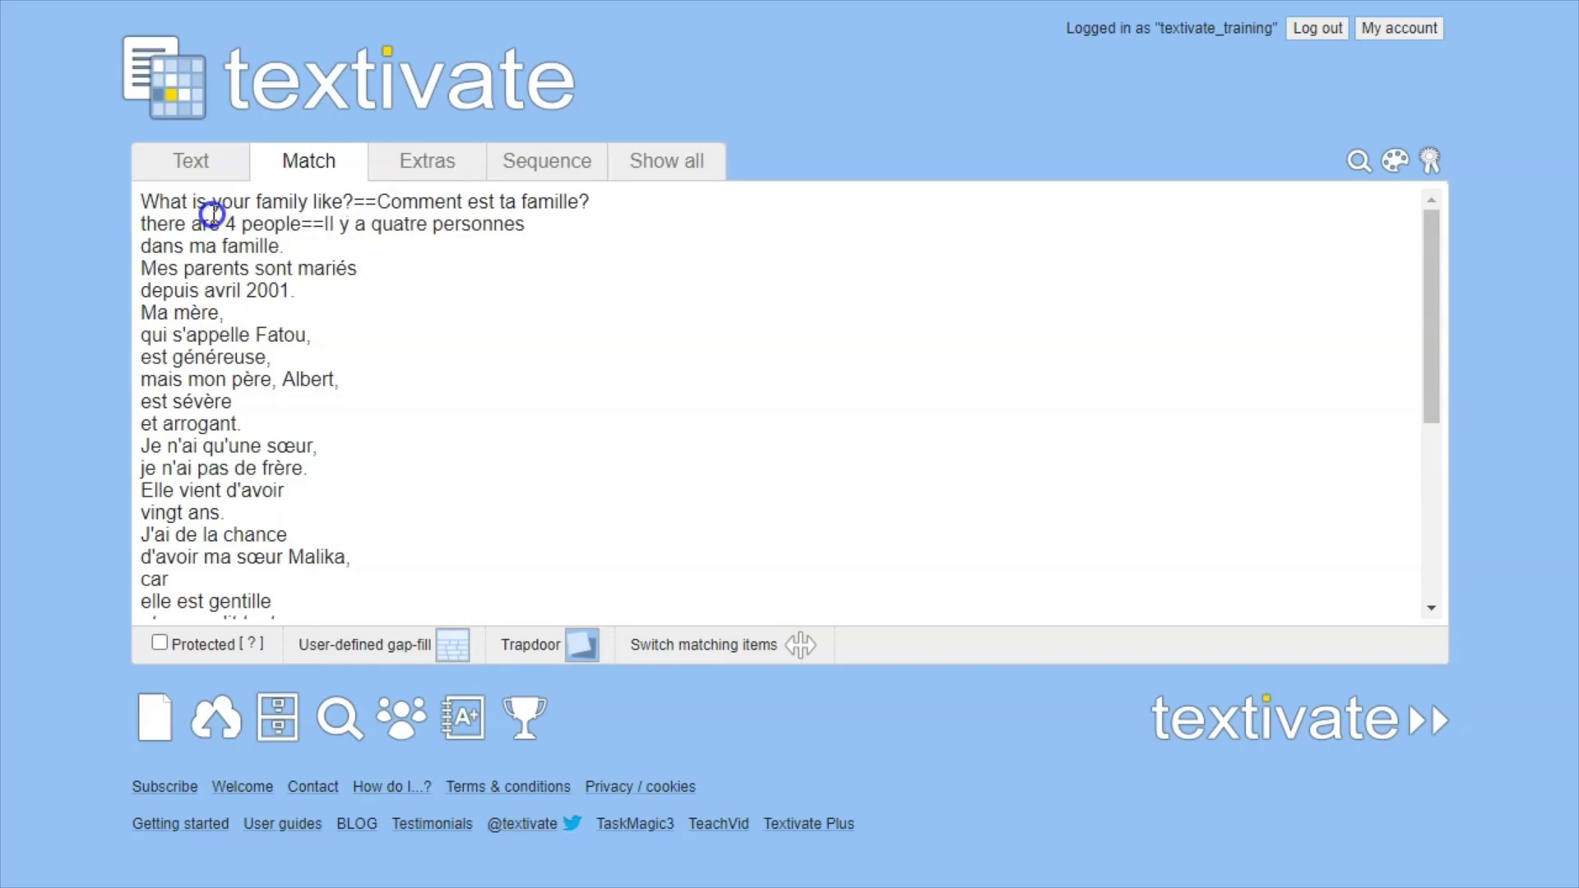
key("Delete")
type("i")
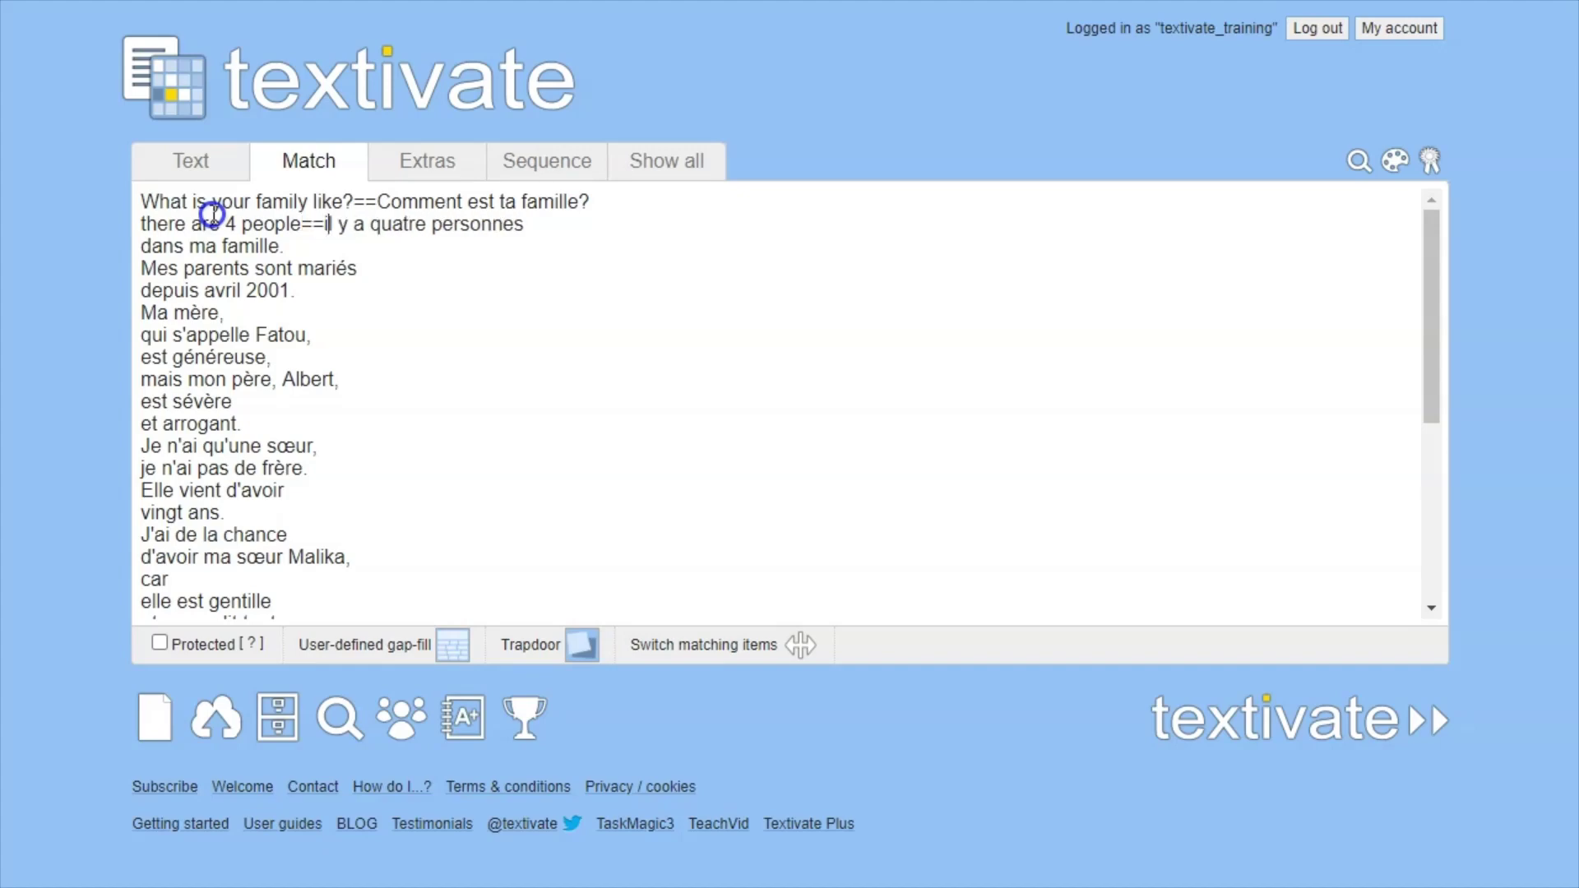
Complete the remaining matching items as English==French pairs, from "in my family==dans ma famille" down to "I miss him==il me manque".
left_click(224, 792)
left_click(953, 454)
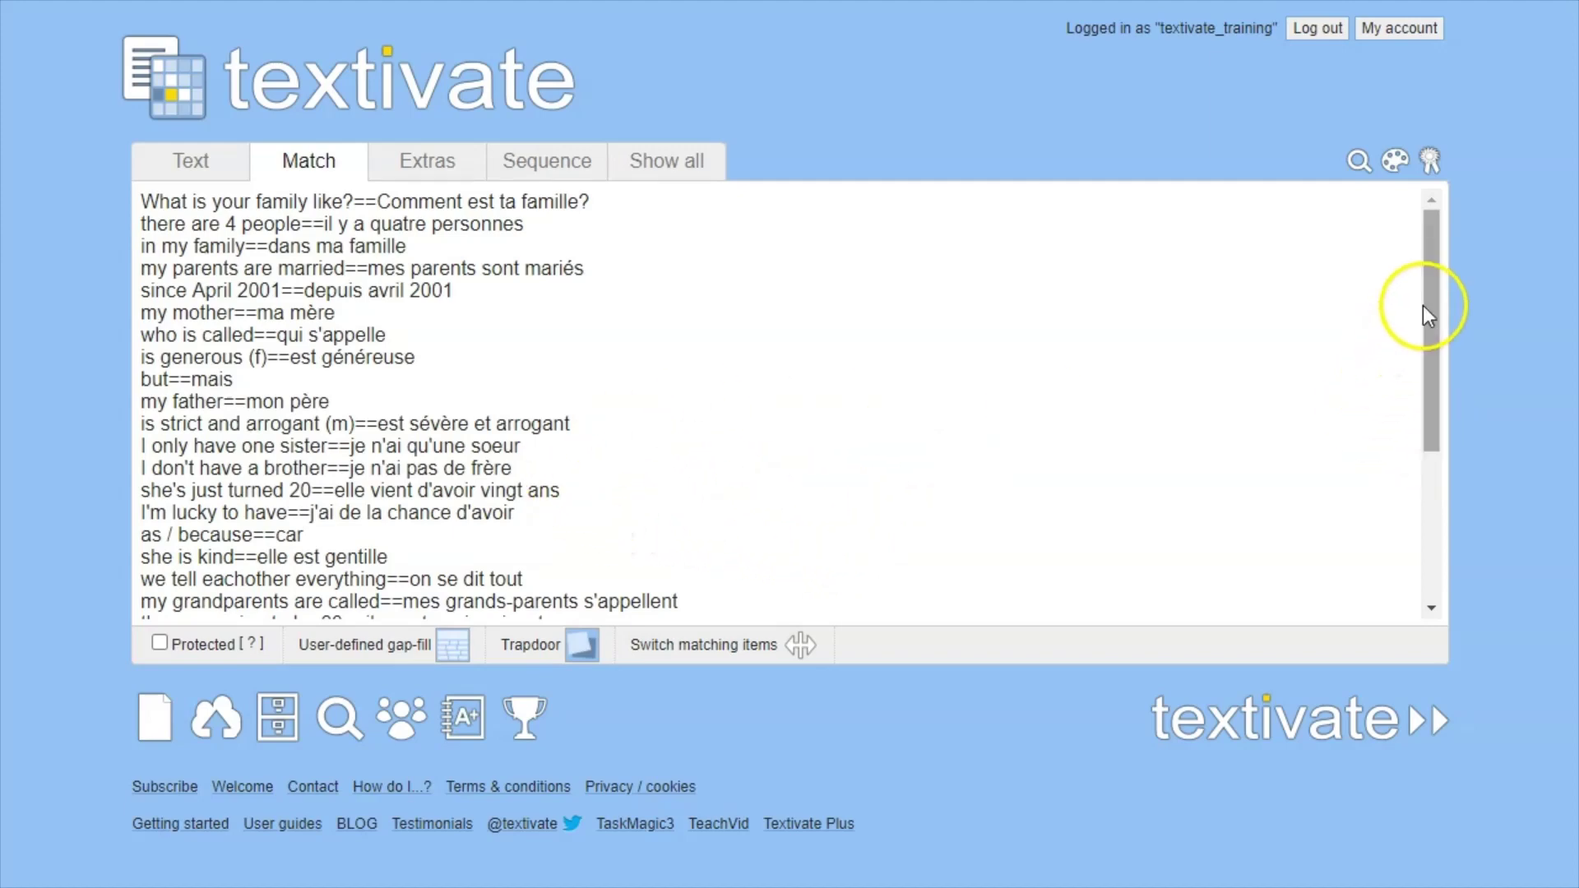
mouse_move(1423, 304)
left_mouse_down()
mouse_move(1424, 492)
mouse_move(1422, 303)
left_mouse_up()
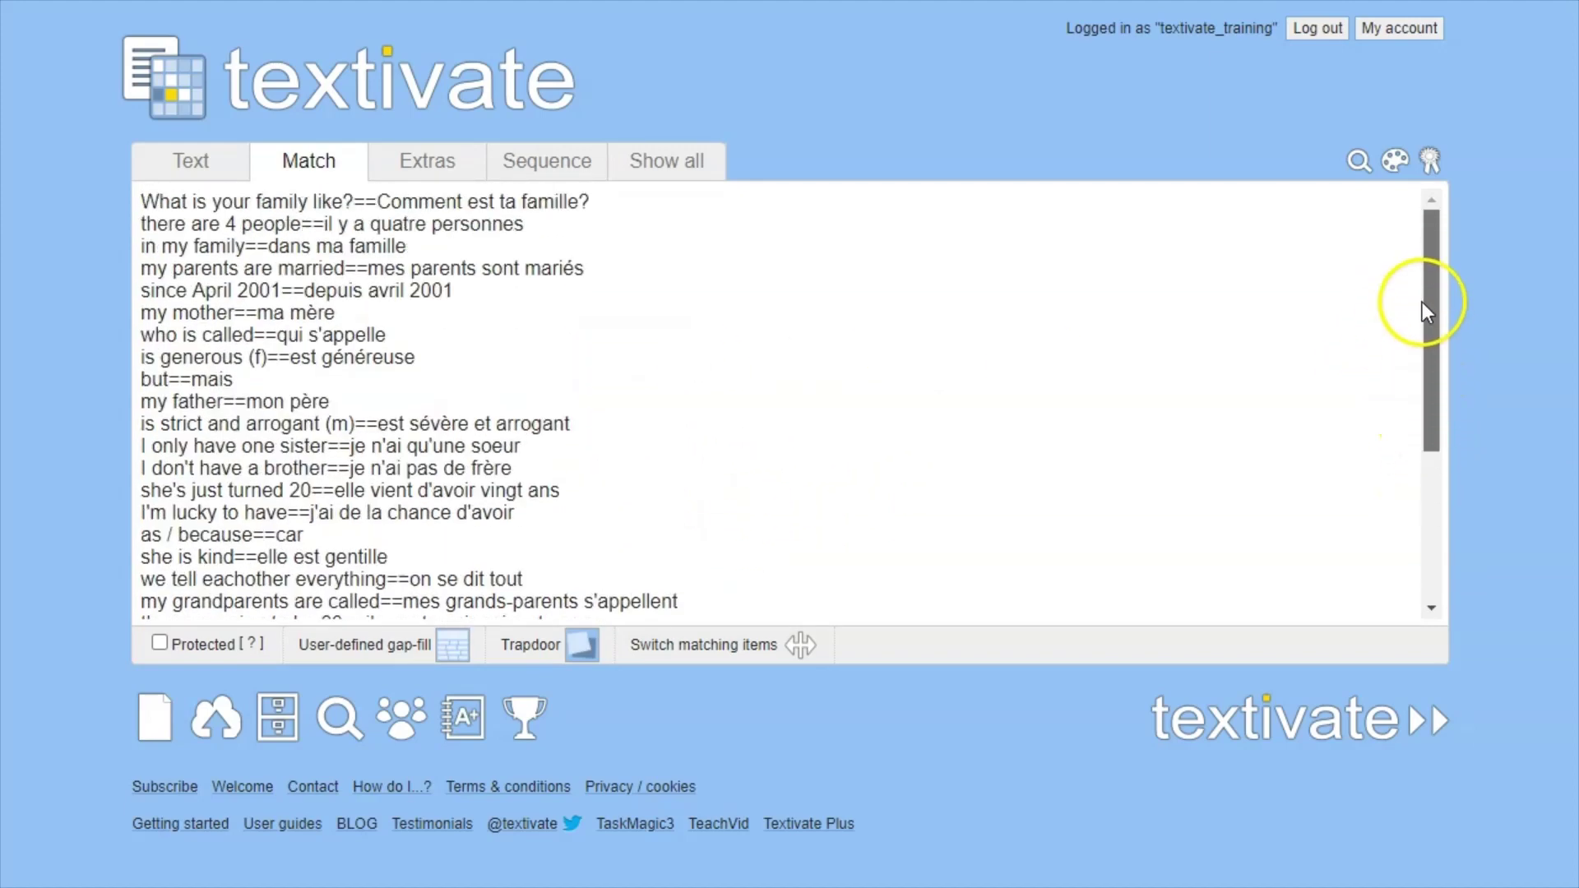
Review the complete resource, from the chunked French text through the matching items to the English parallel text.
left_click(679, 171)
scroll(345, 313, "up", 5)
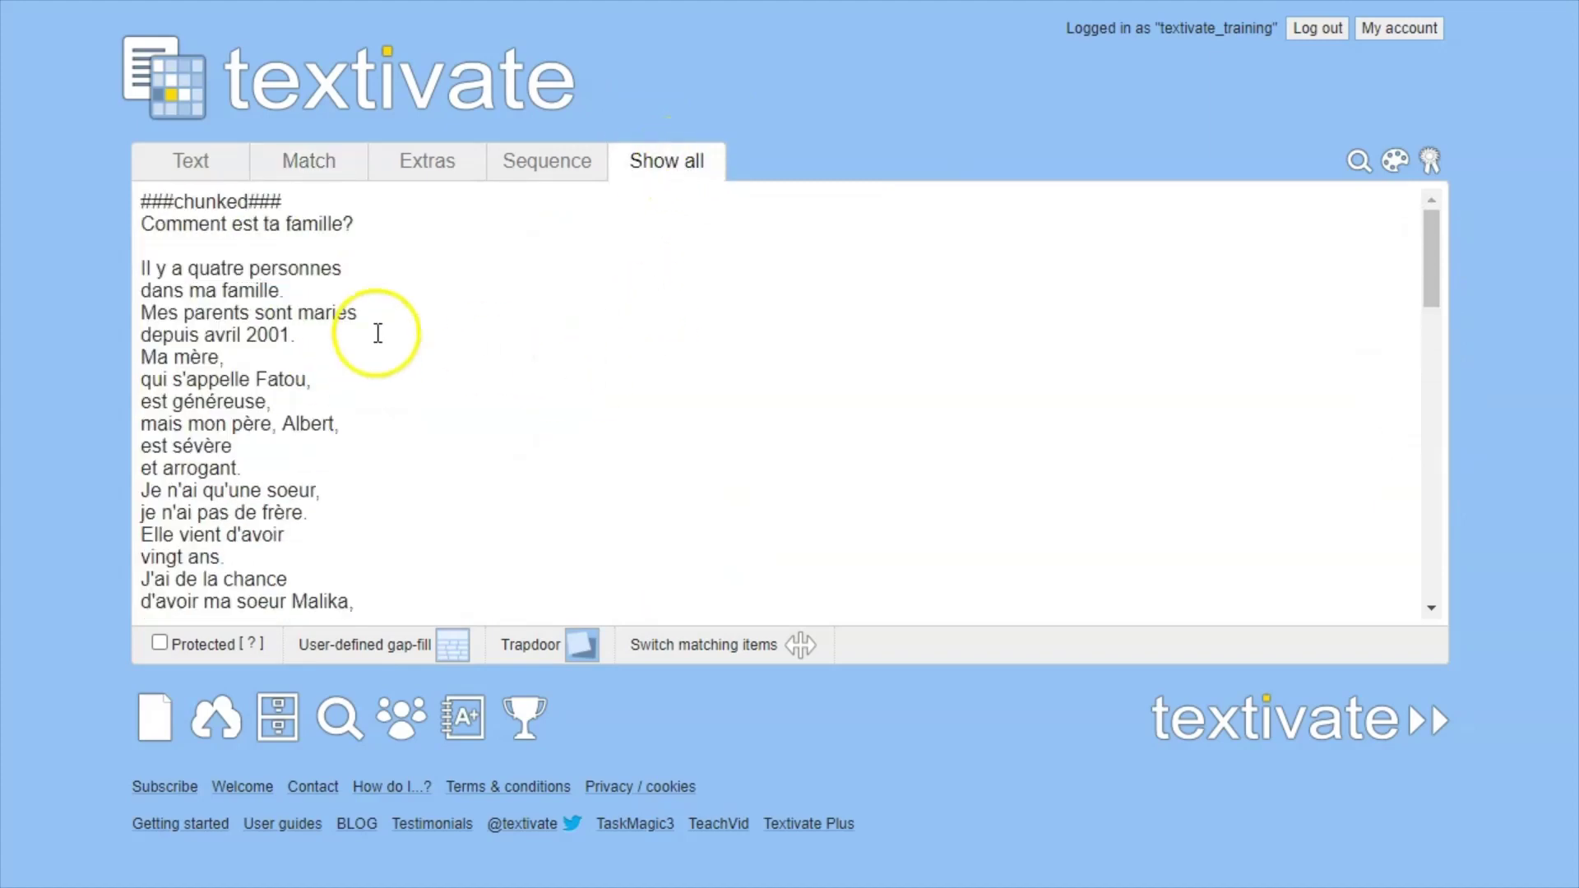
scroll(238, 264, "down", 7)
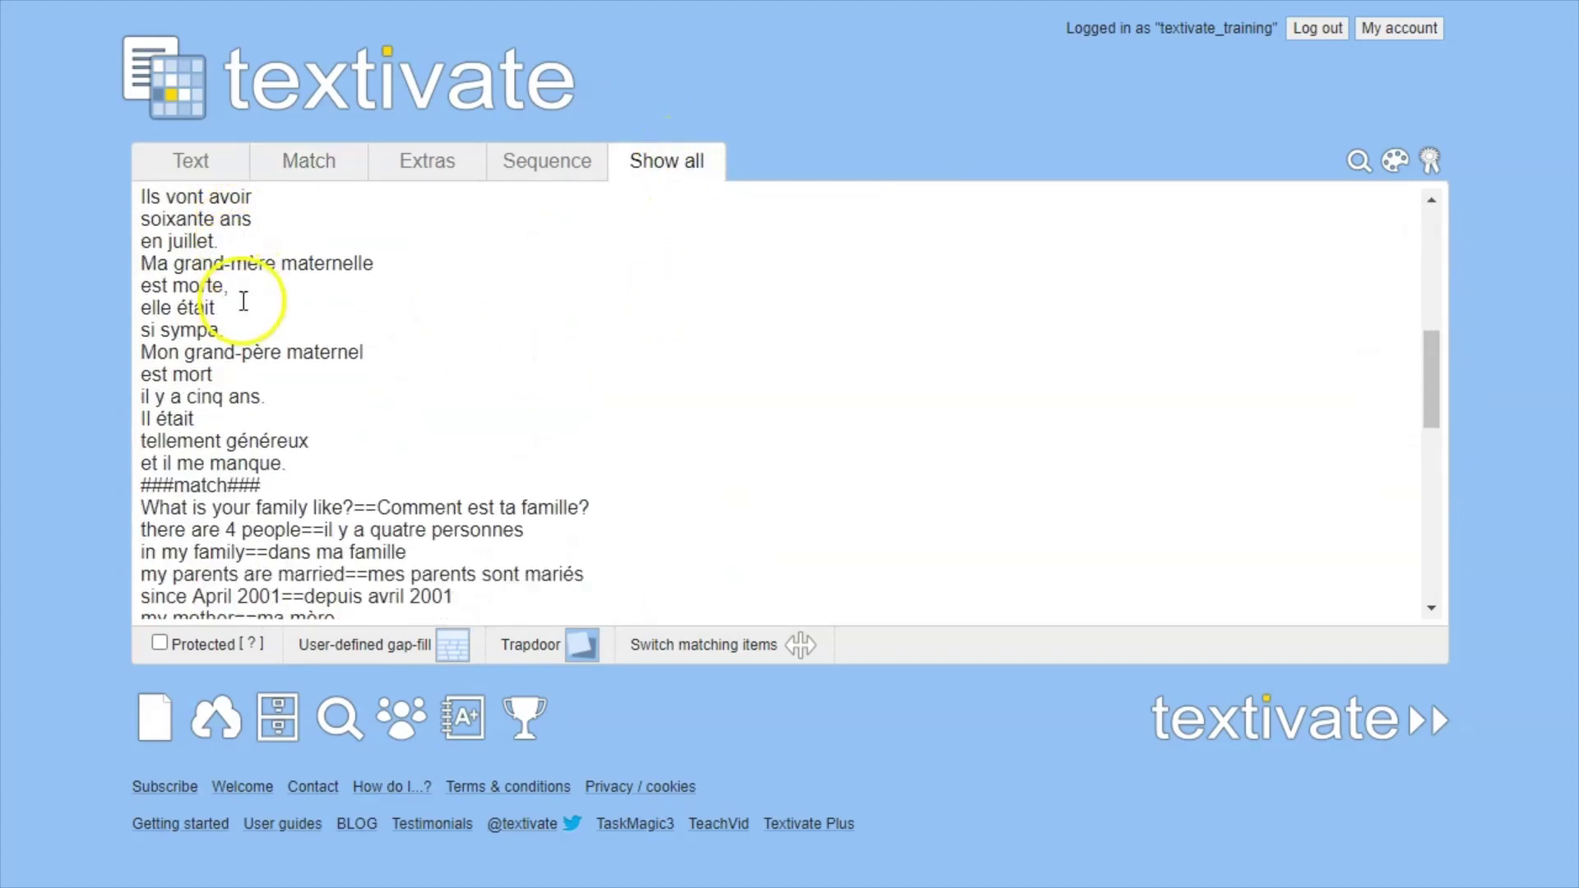
scroll(244, 301, "down", 10)
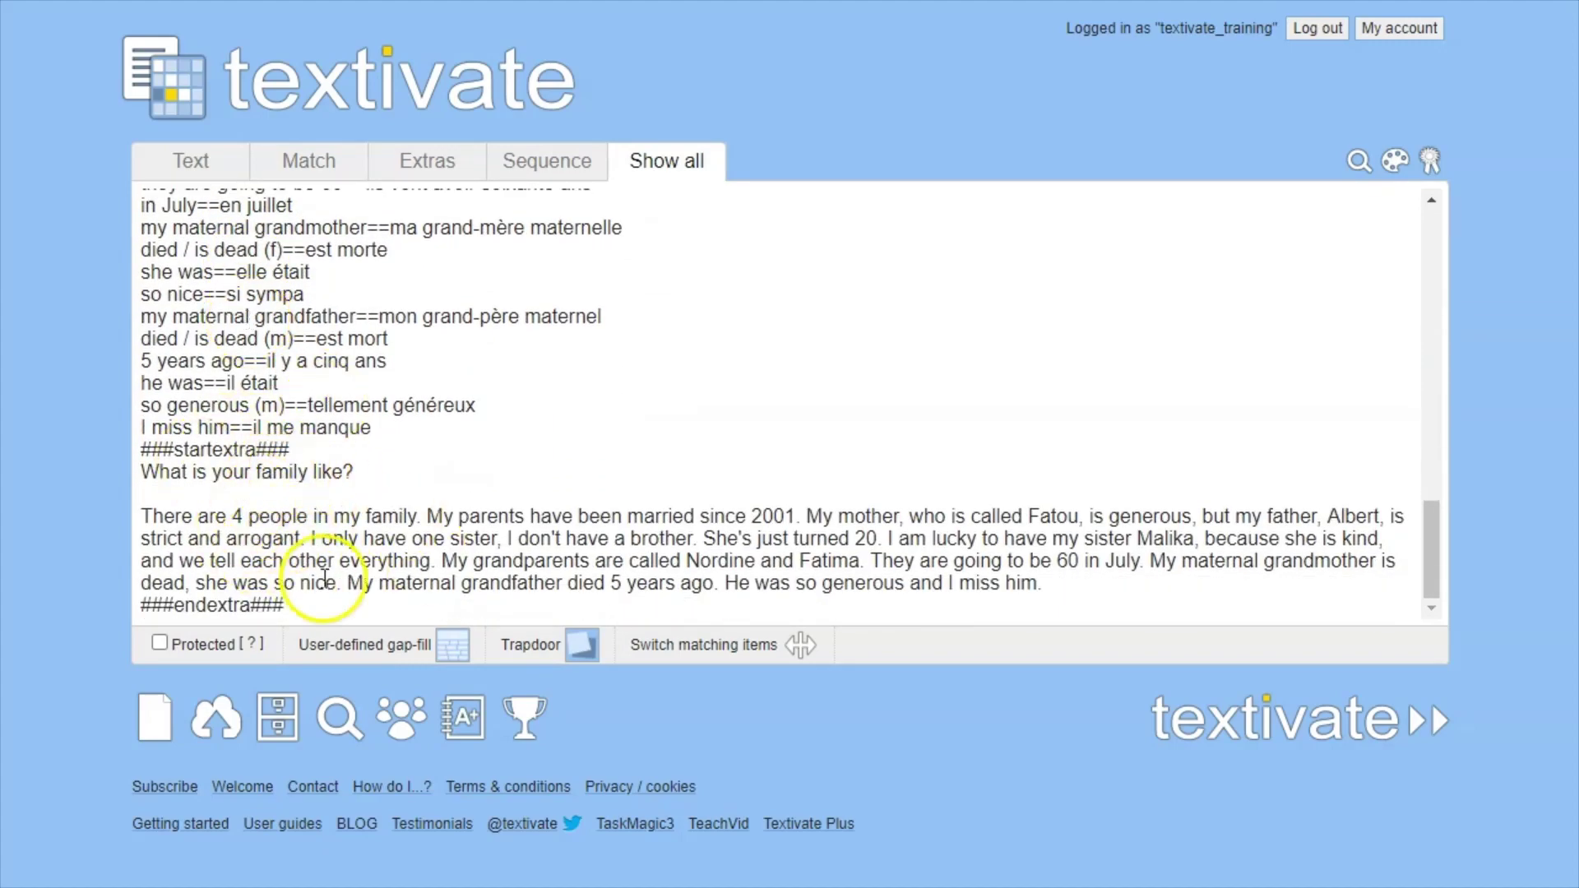
scroll(540, 595, "up", 10)
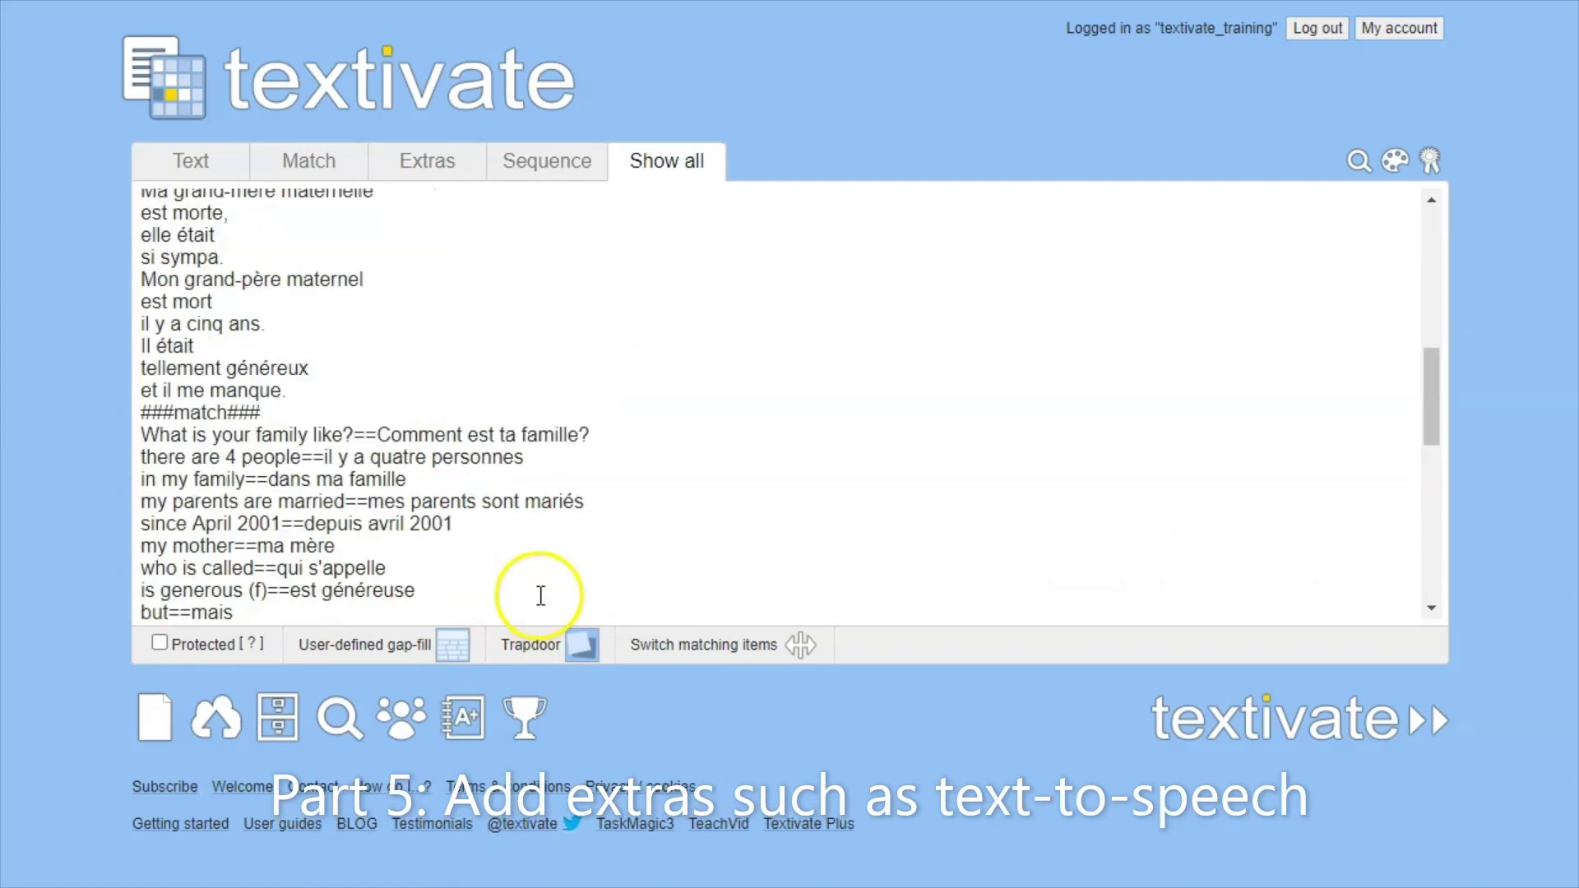
scroll(540, 595, "up", 10)
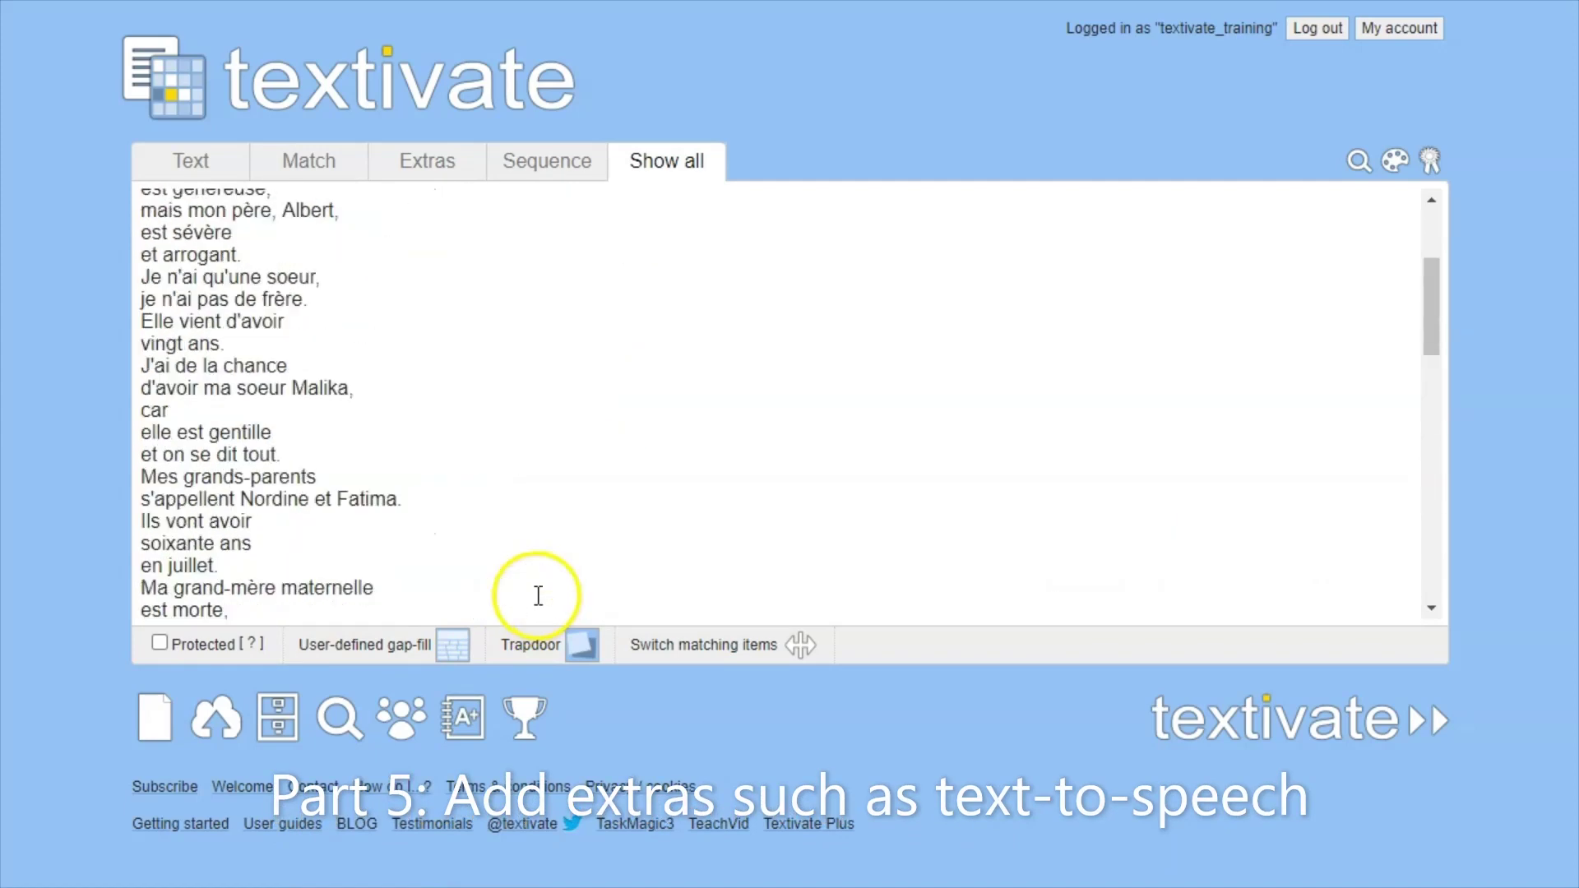
Set text-to-speech to French for the main text and for the right-hand side of the matching items.
left_click(430, 168)
left_click(442, 255)
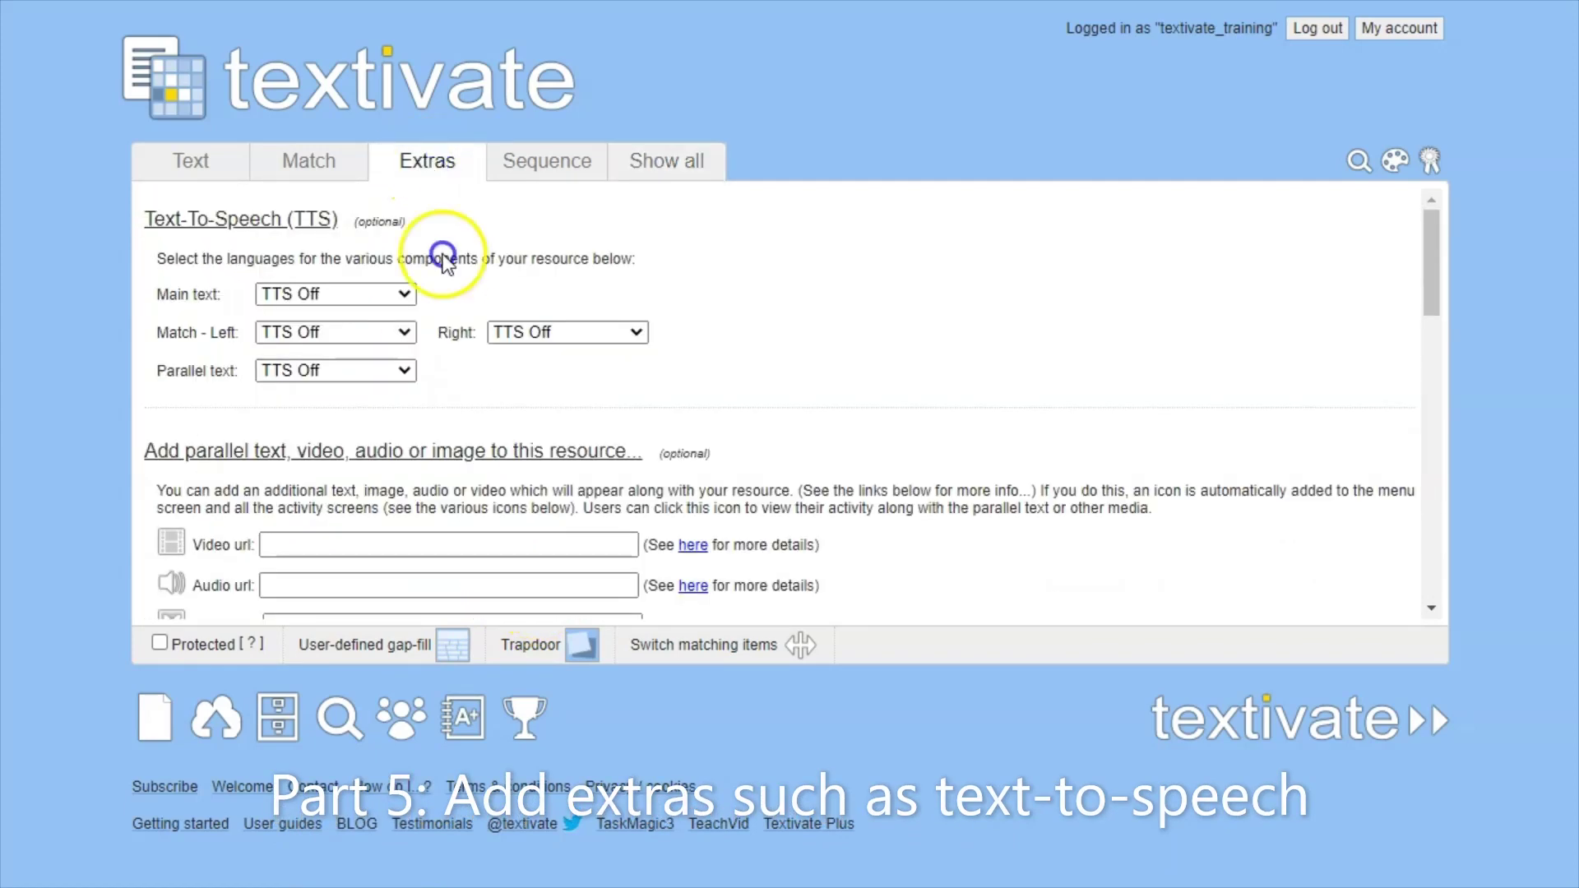
left_click(387, 296)
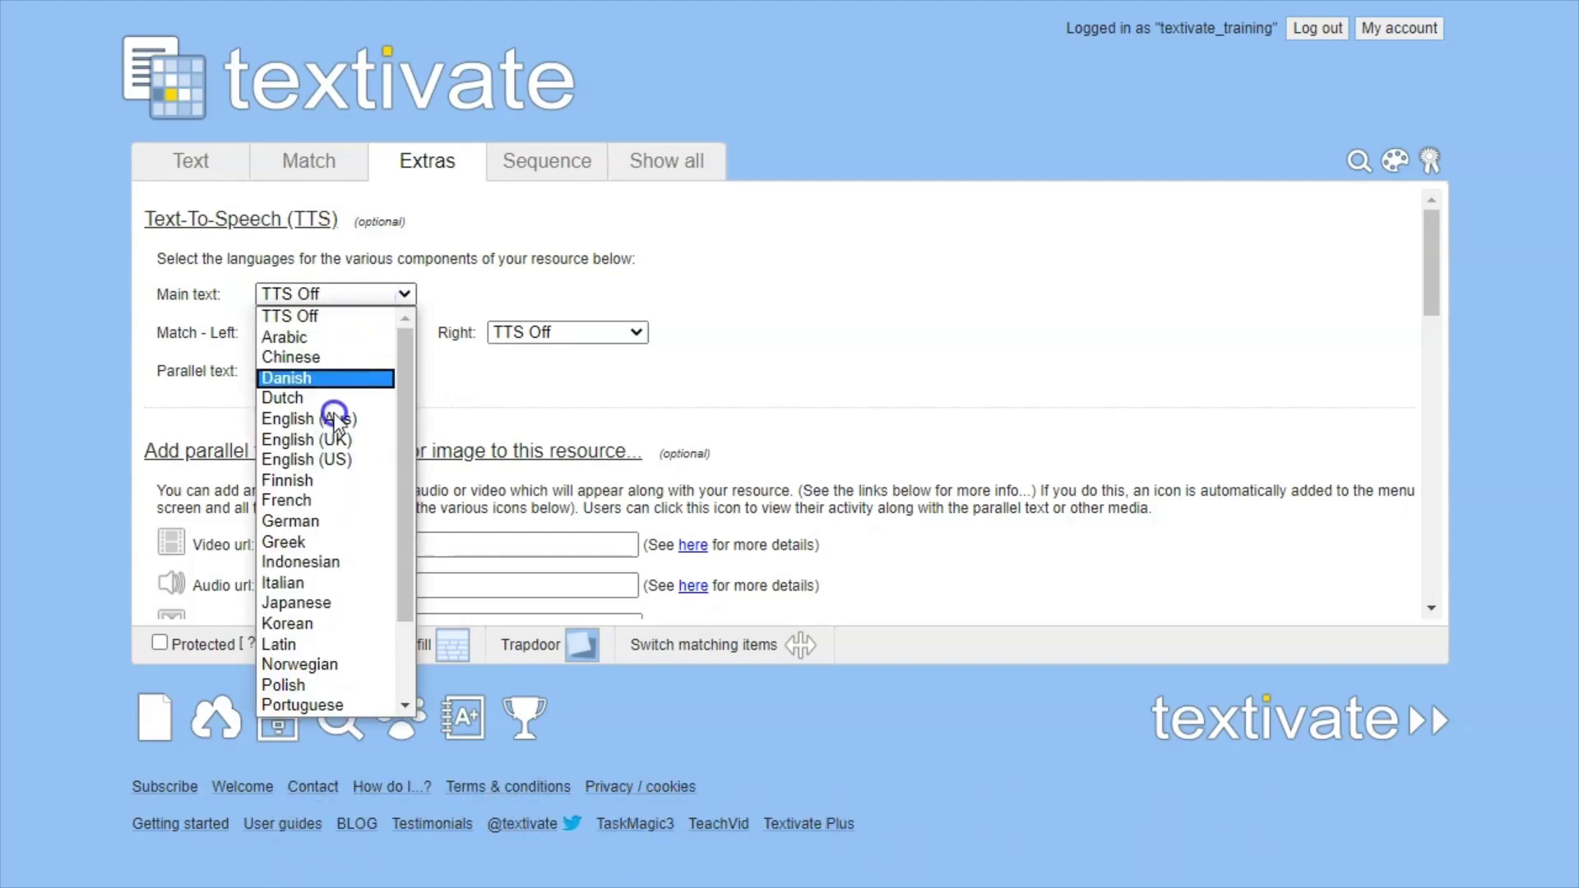
left_click(309, 503)
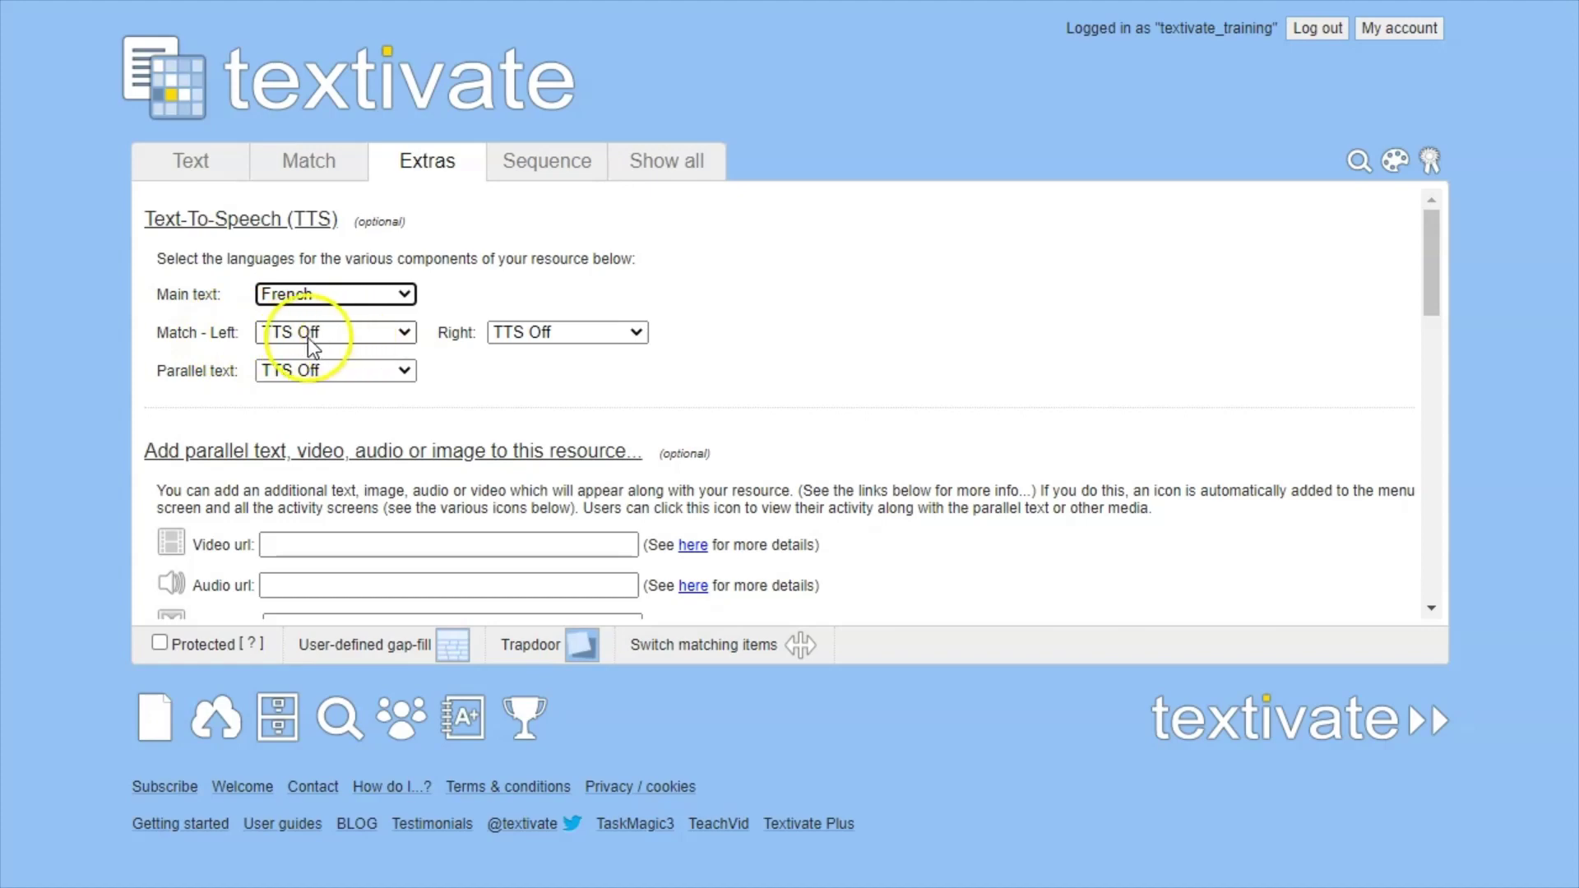
left_click(629, 335)
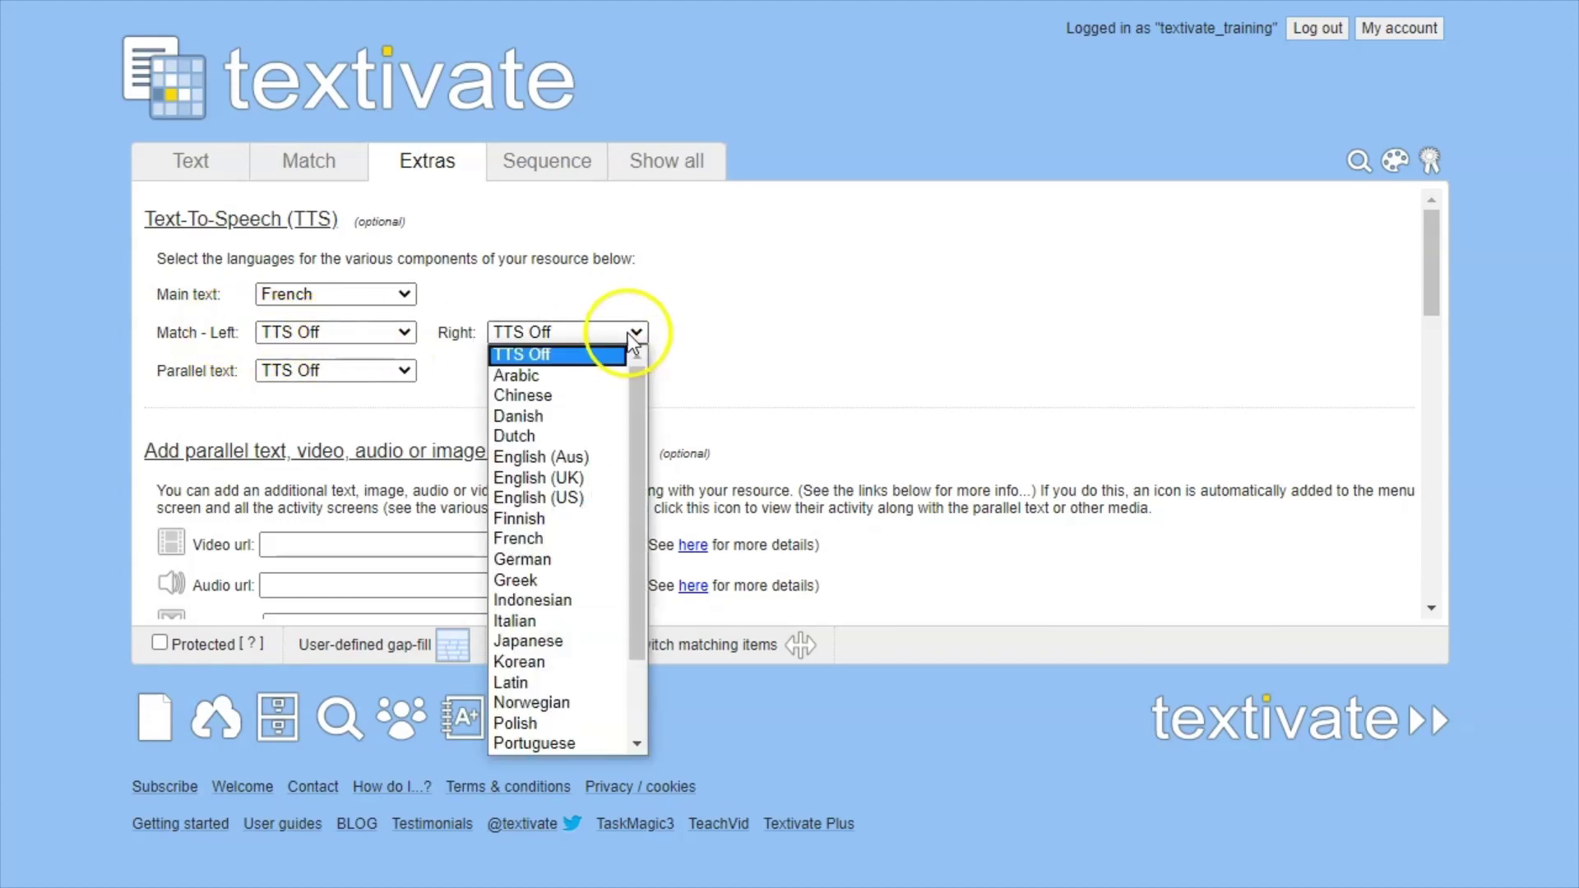
left_click(531, 537)
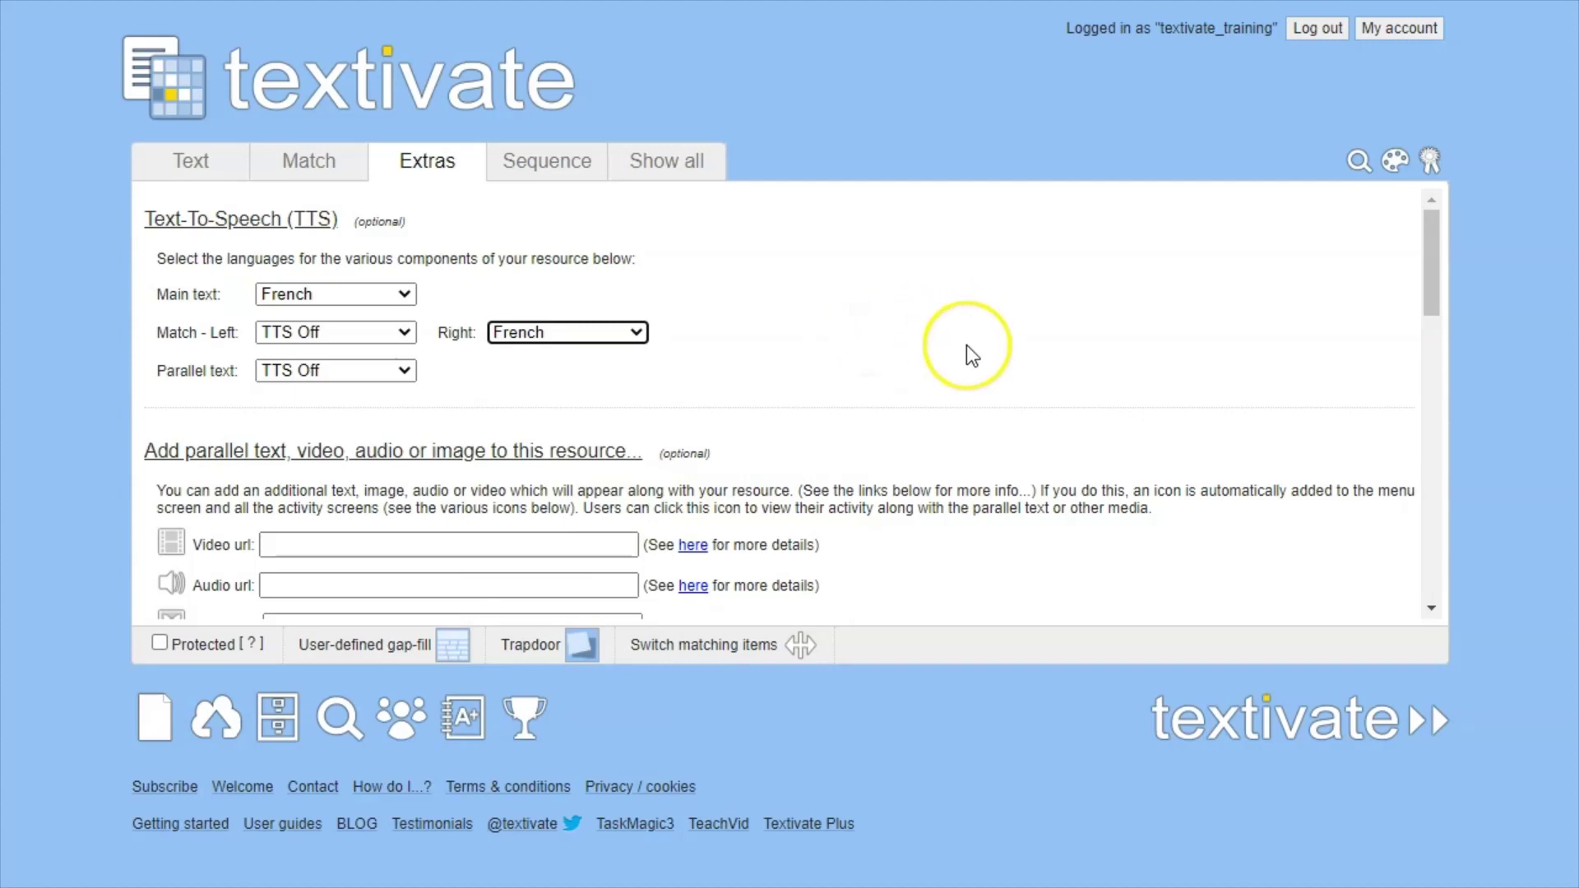
Use the main textivate text as parallel text for match activities, and show the start of the complete resource.
scroll(967, 345, "down", 5)
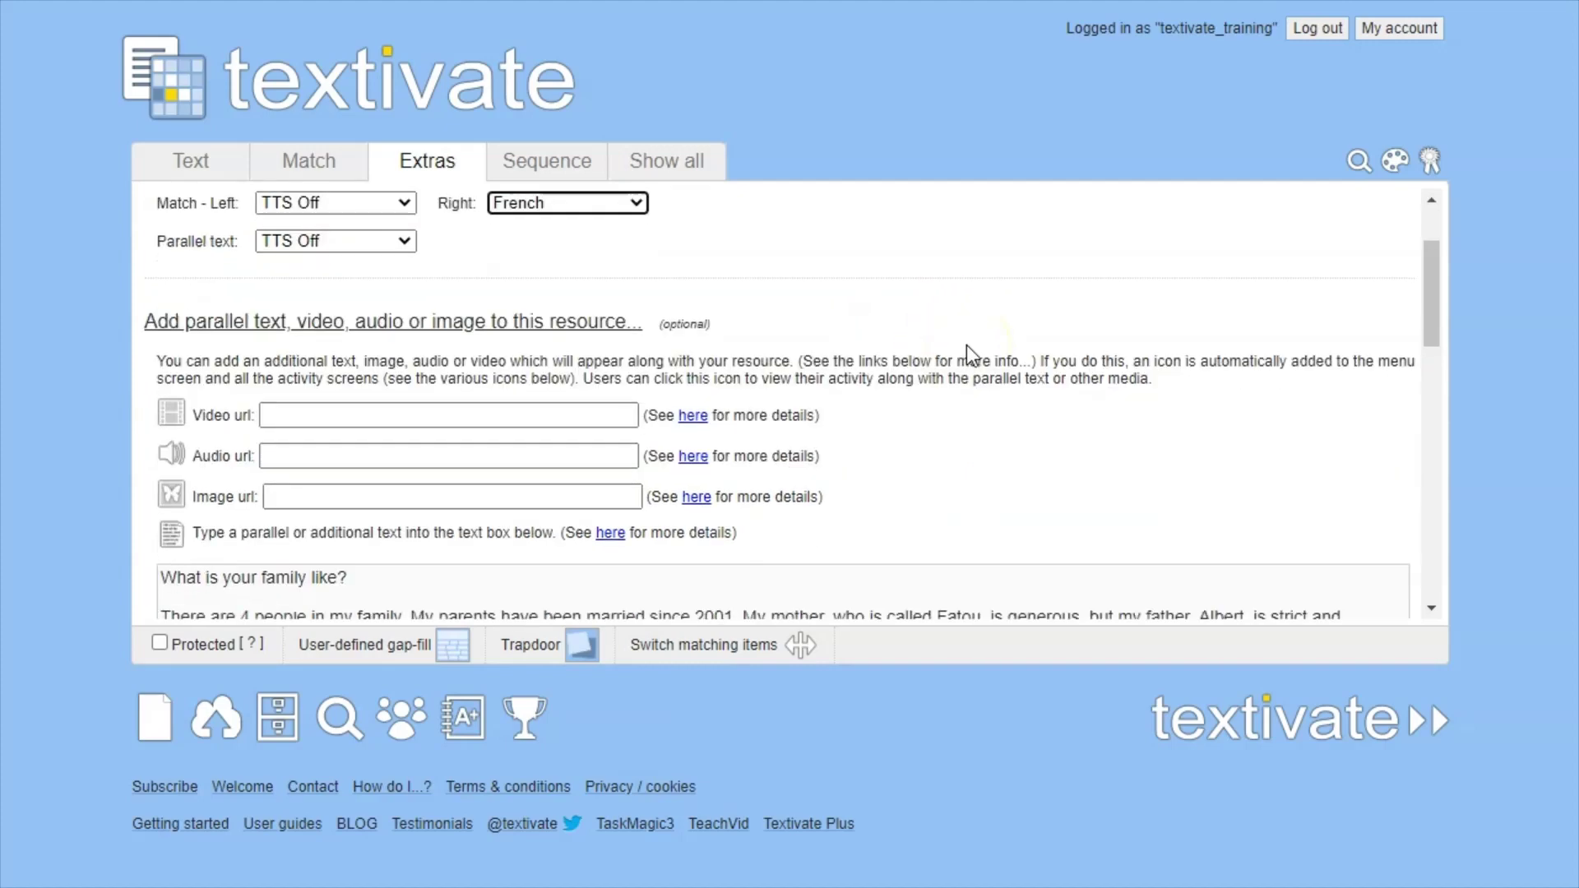
scroll(967, 346, "down", 3)
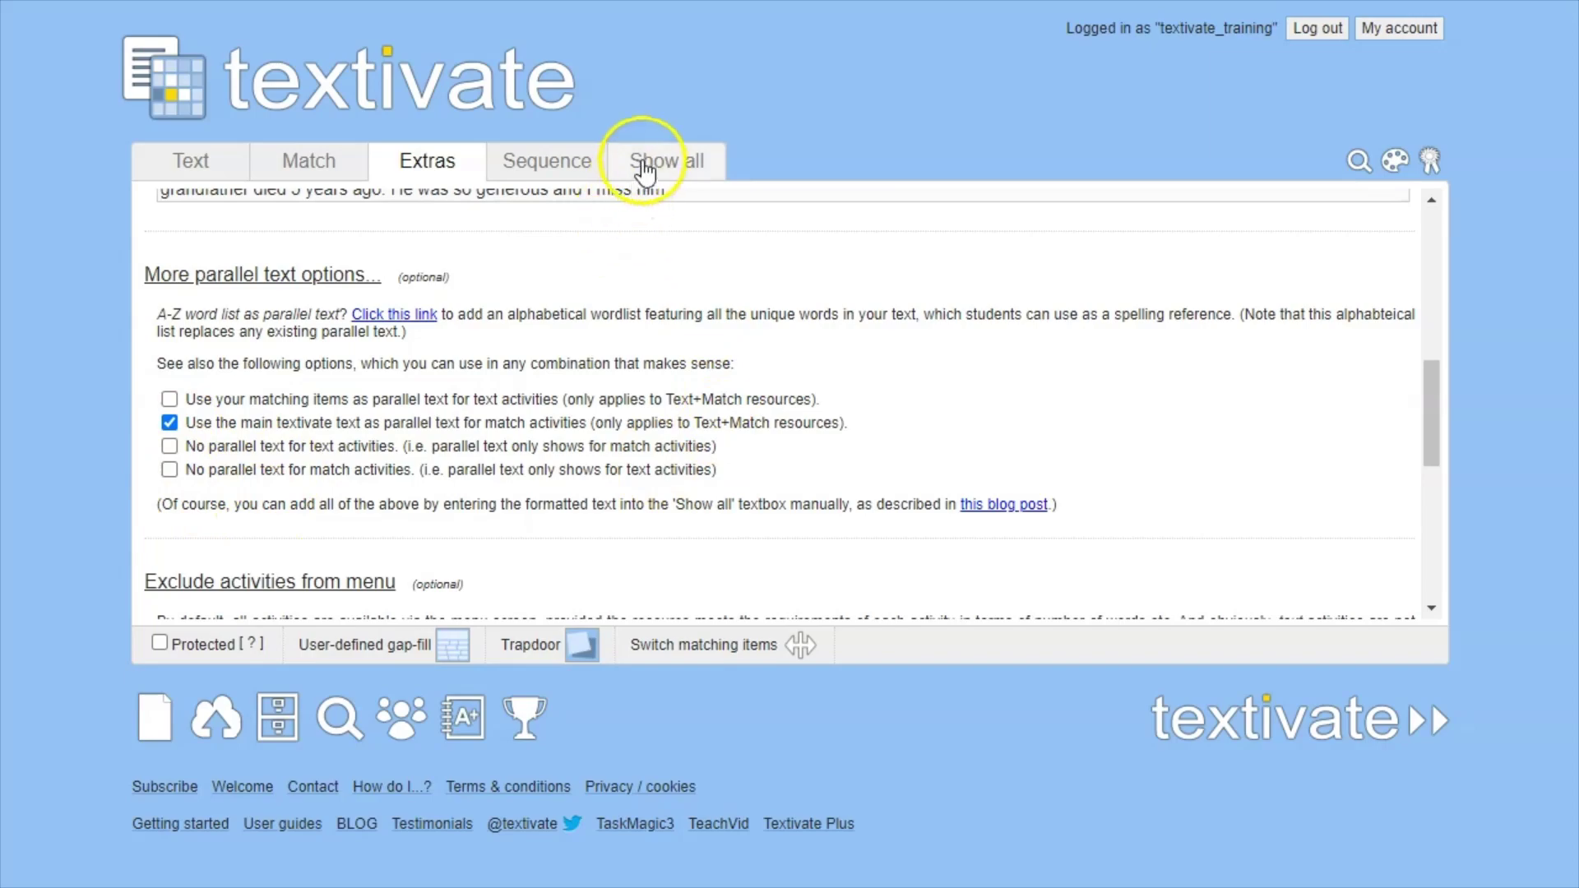
left_click(658, 161)
left_click_drag(1441, 257, 1430, 222)
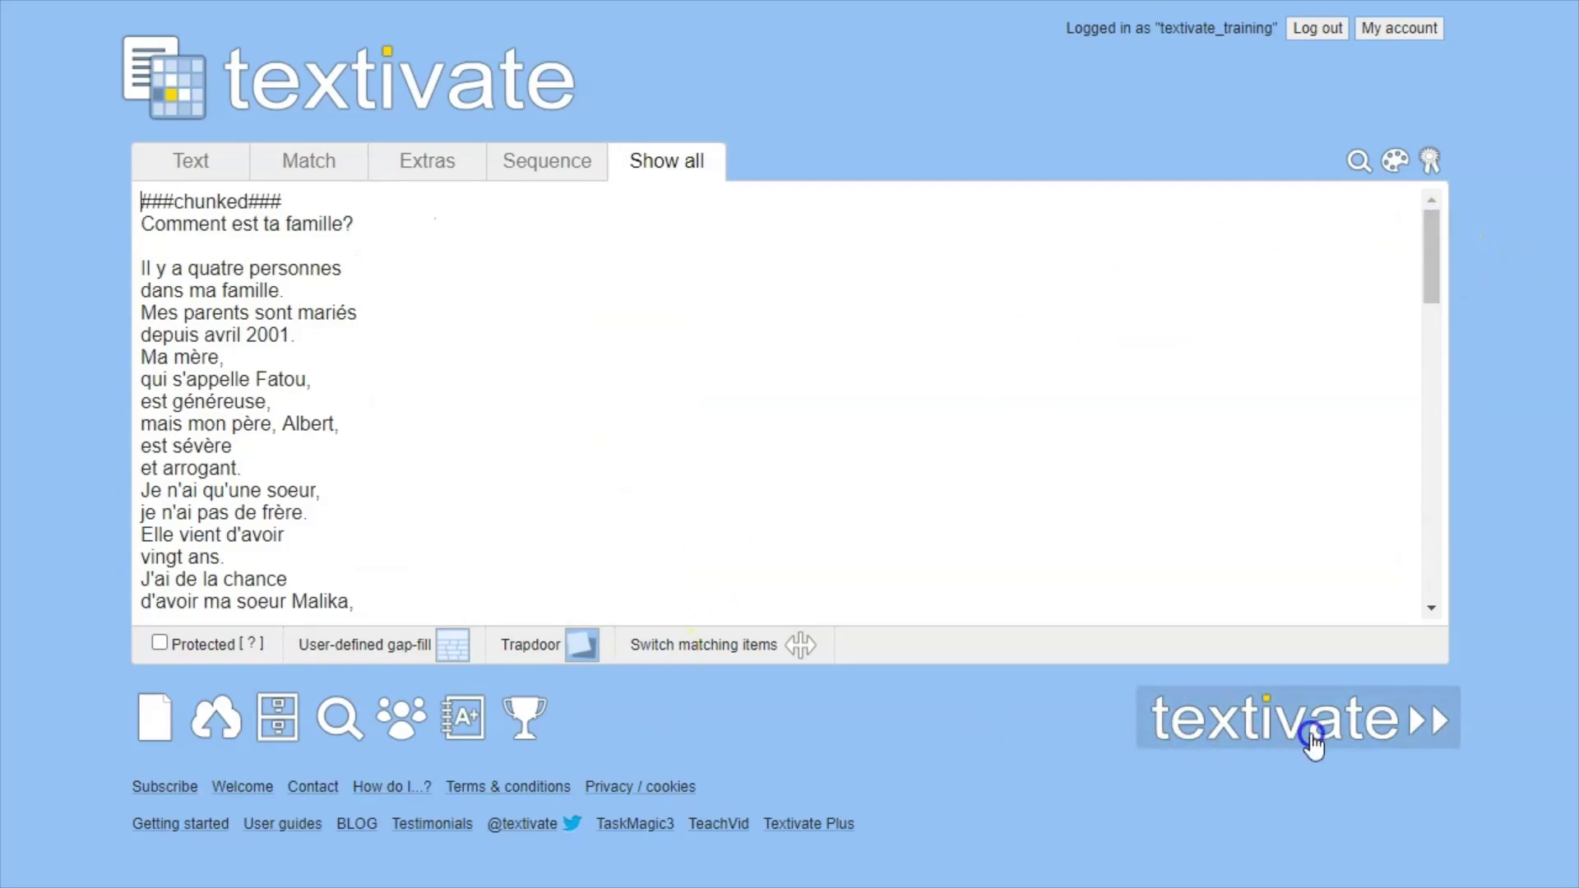
Textivate the resource, show the English parallel text alongside it, and open the 1 in 3 multi-choice text activity.
left_click(1309, 723)
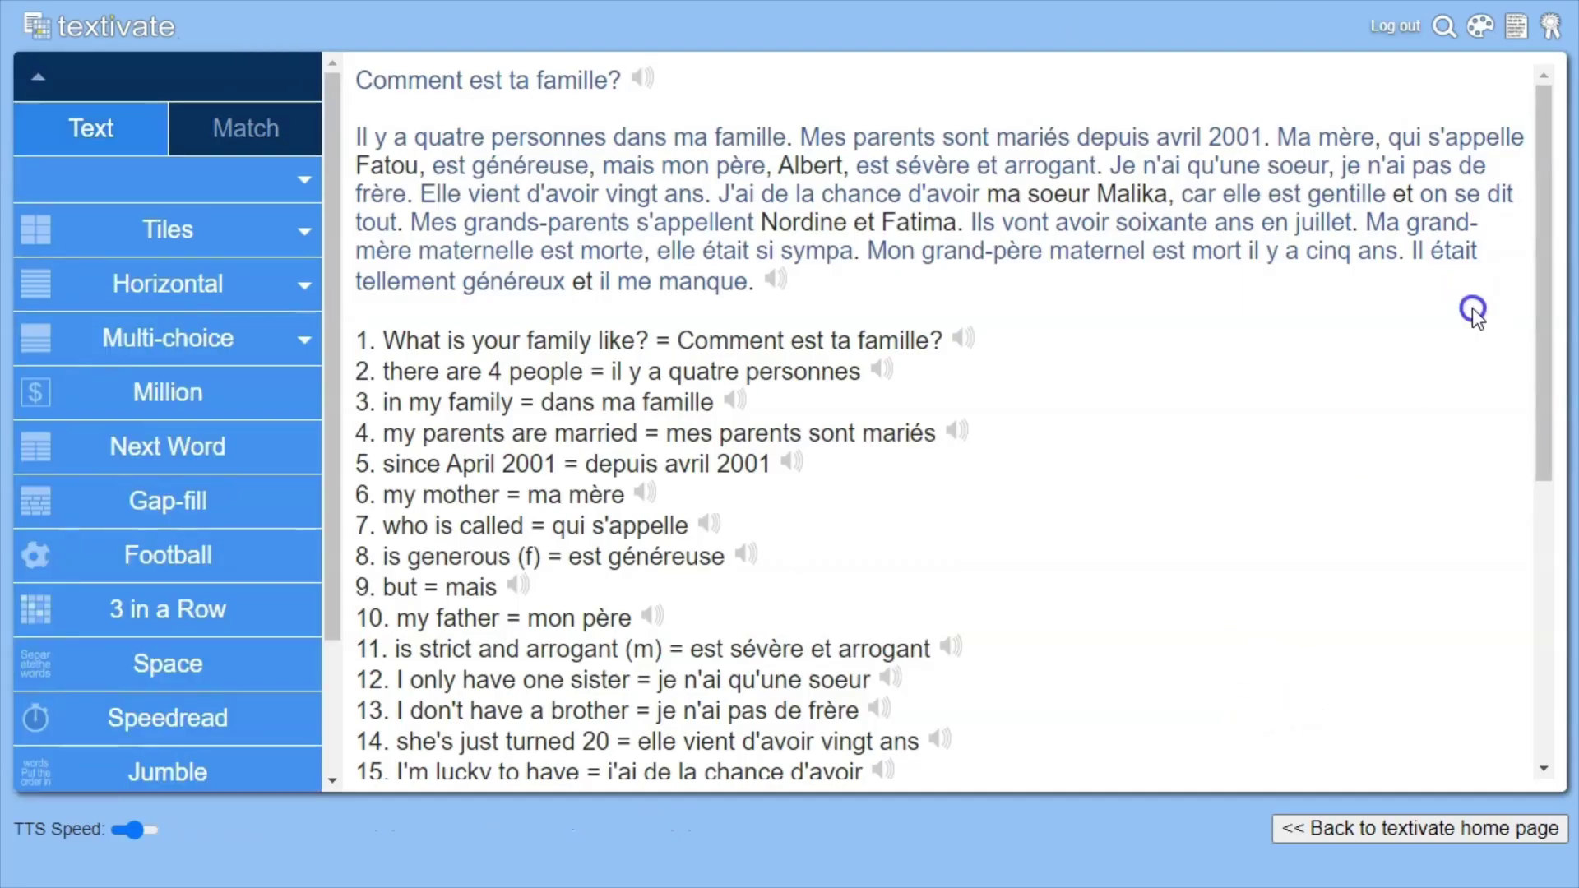
left_click(1515, 27)
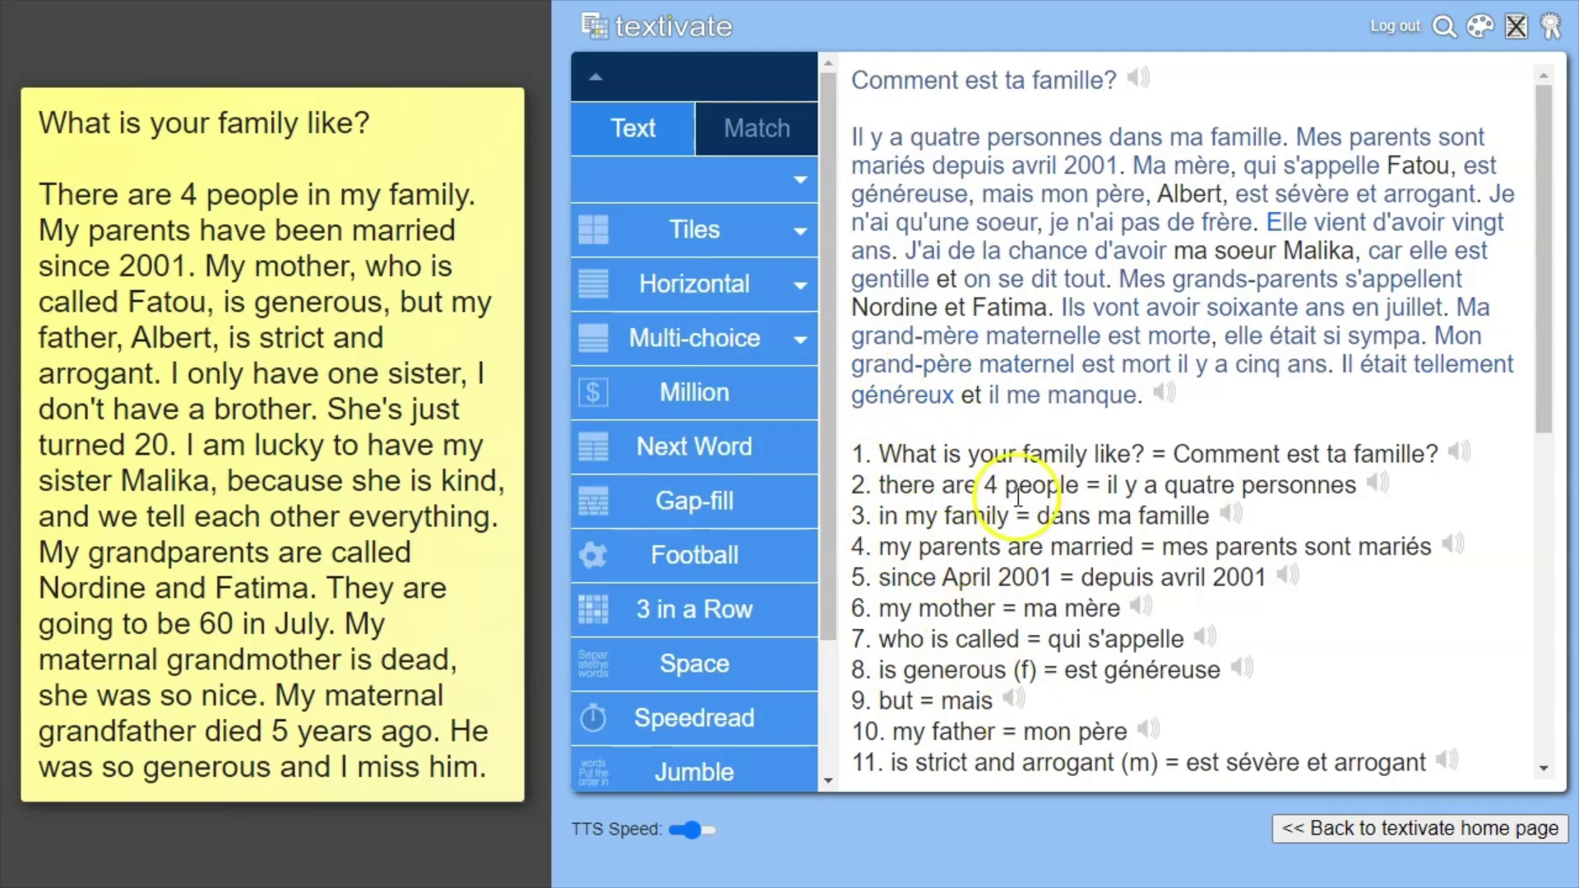
left_click(734, 347)
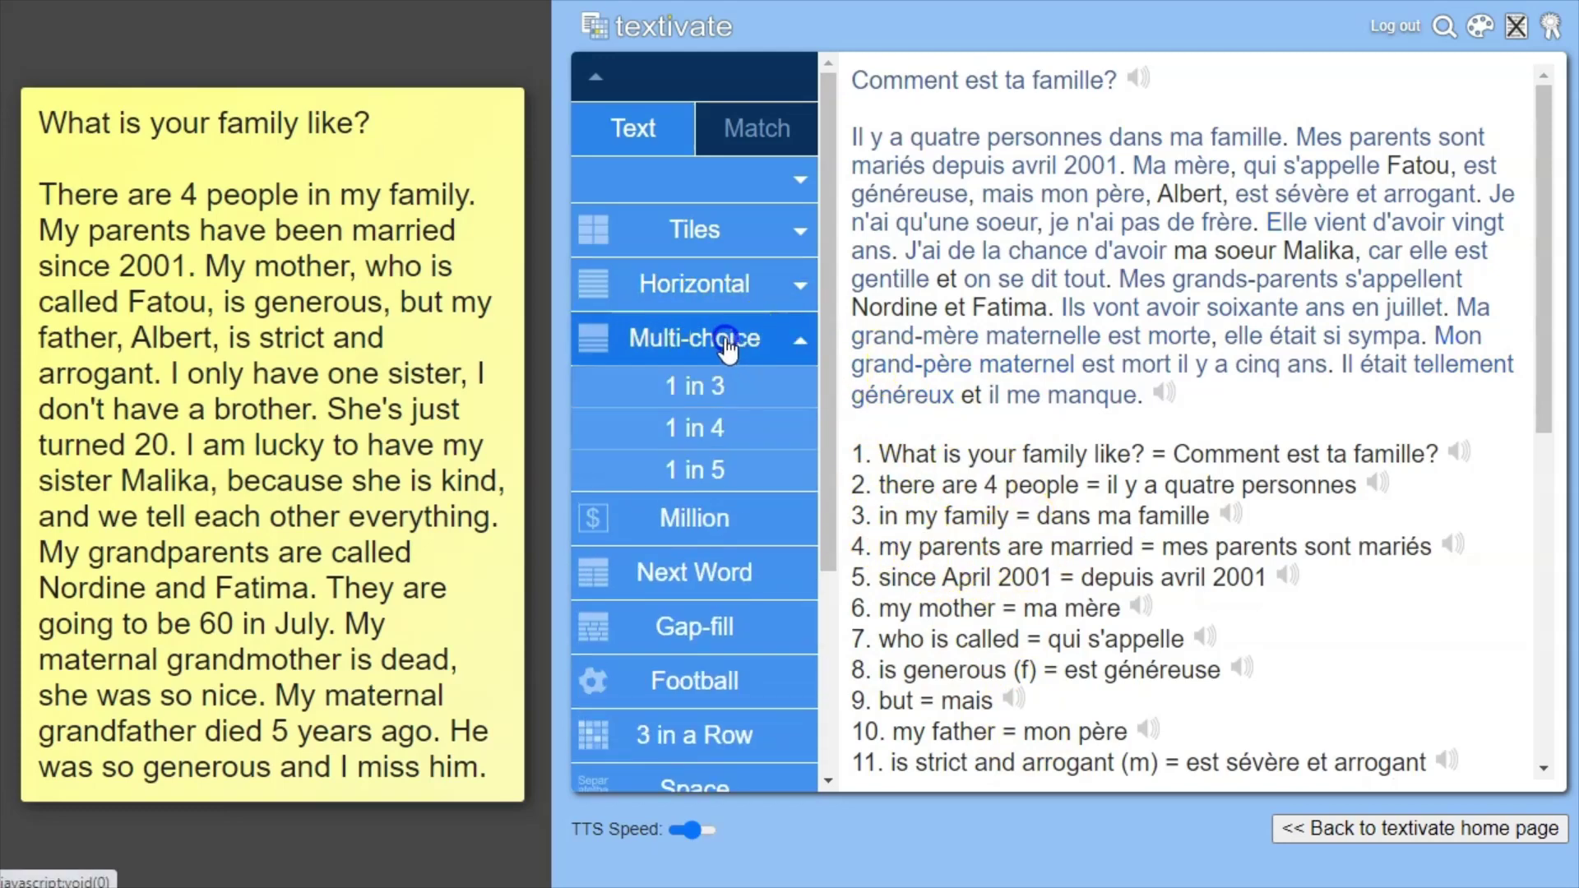
left_click(702, 390)
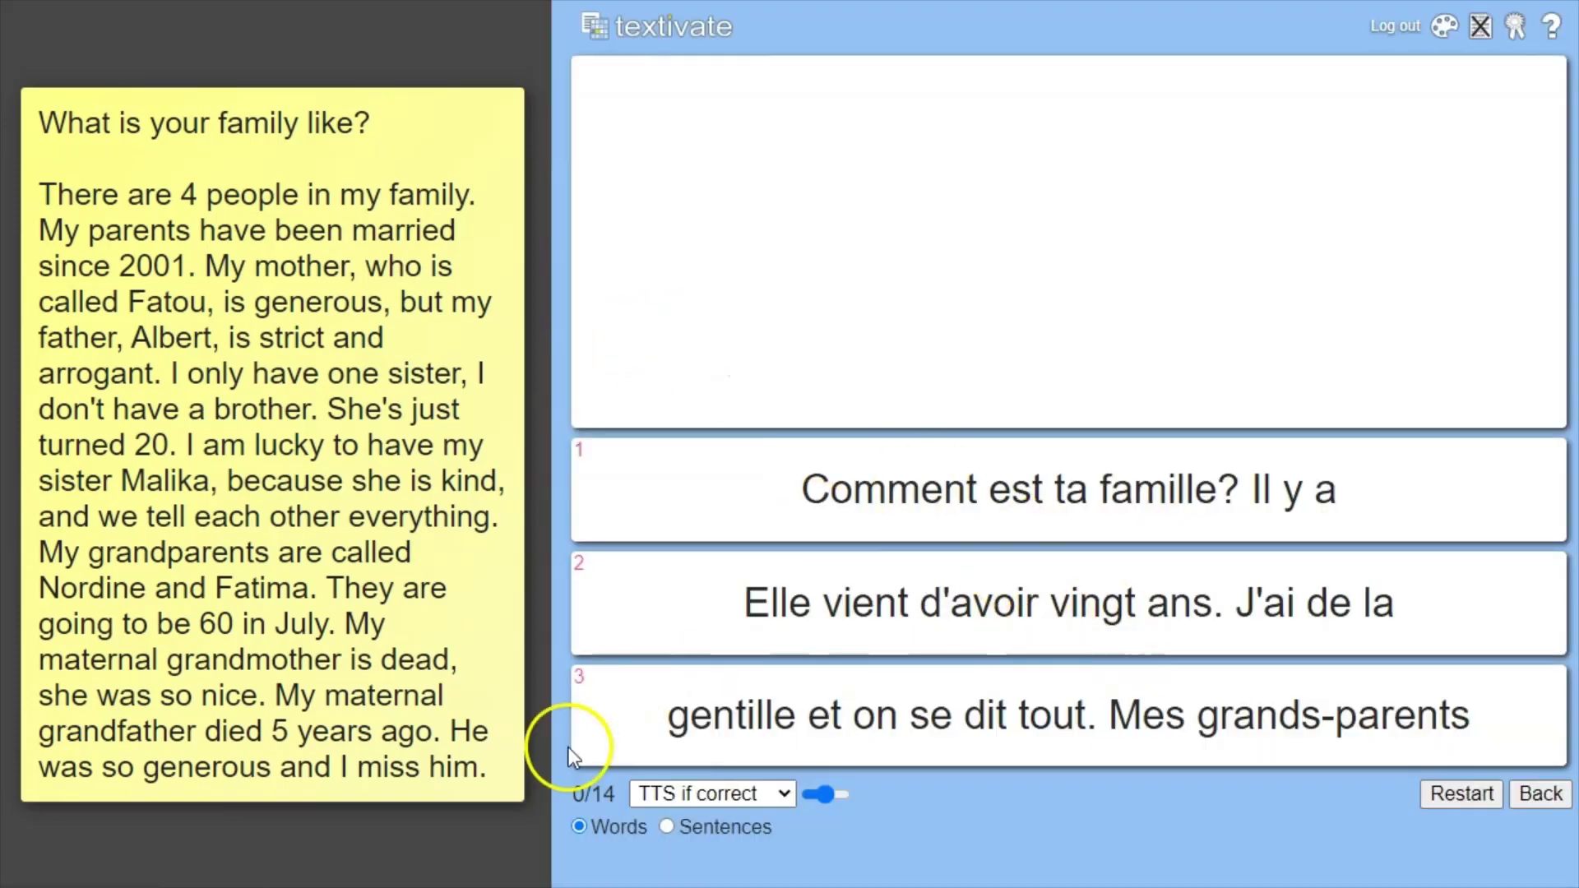
Switch the multi-choice activity to Sentences and choose "Comment est ta famille?" as the first chunk.
left_click(709, 826)
left_click(911, 163)
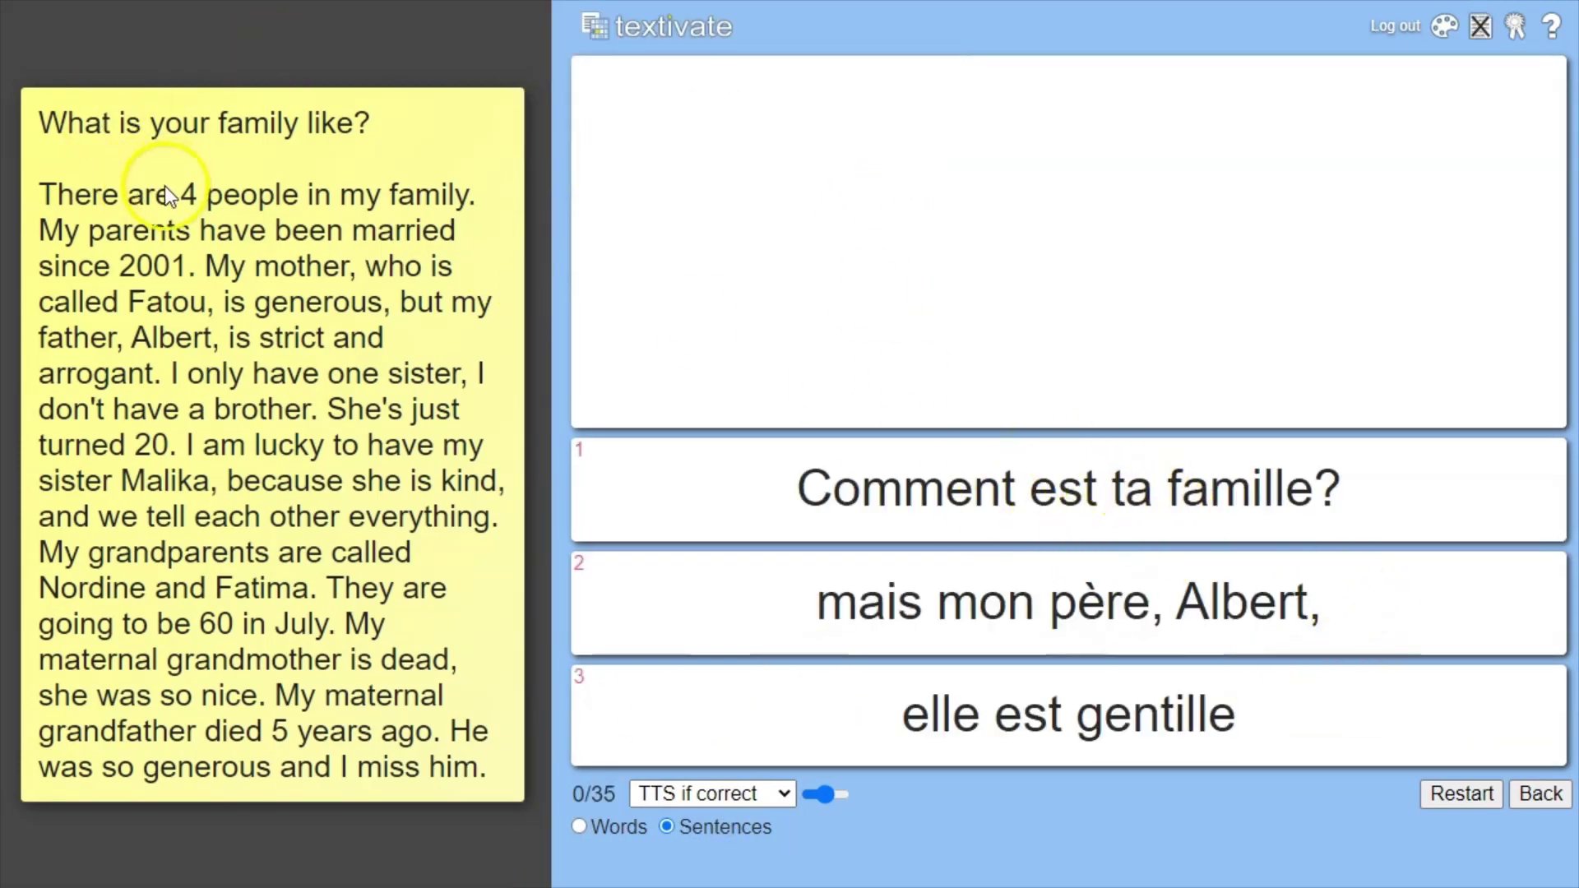
left_click(1143, 501)
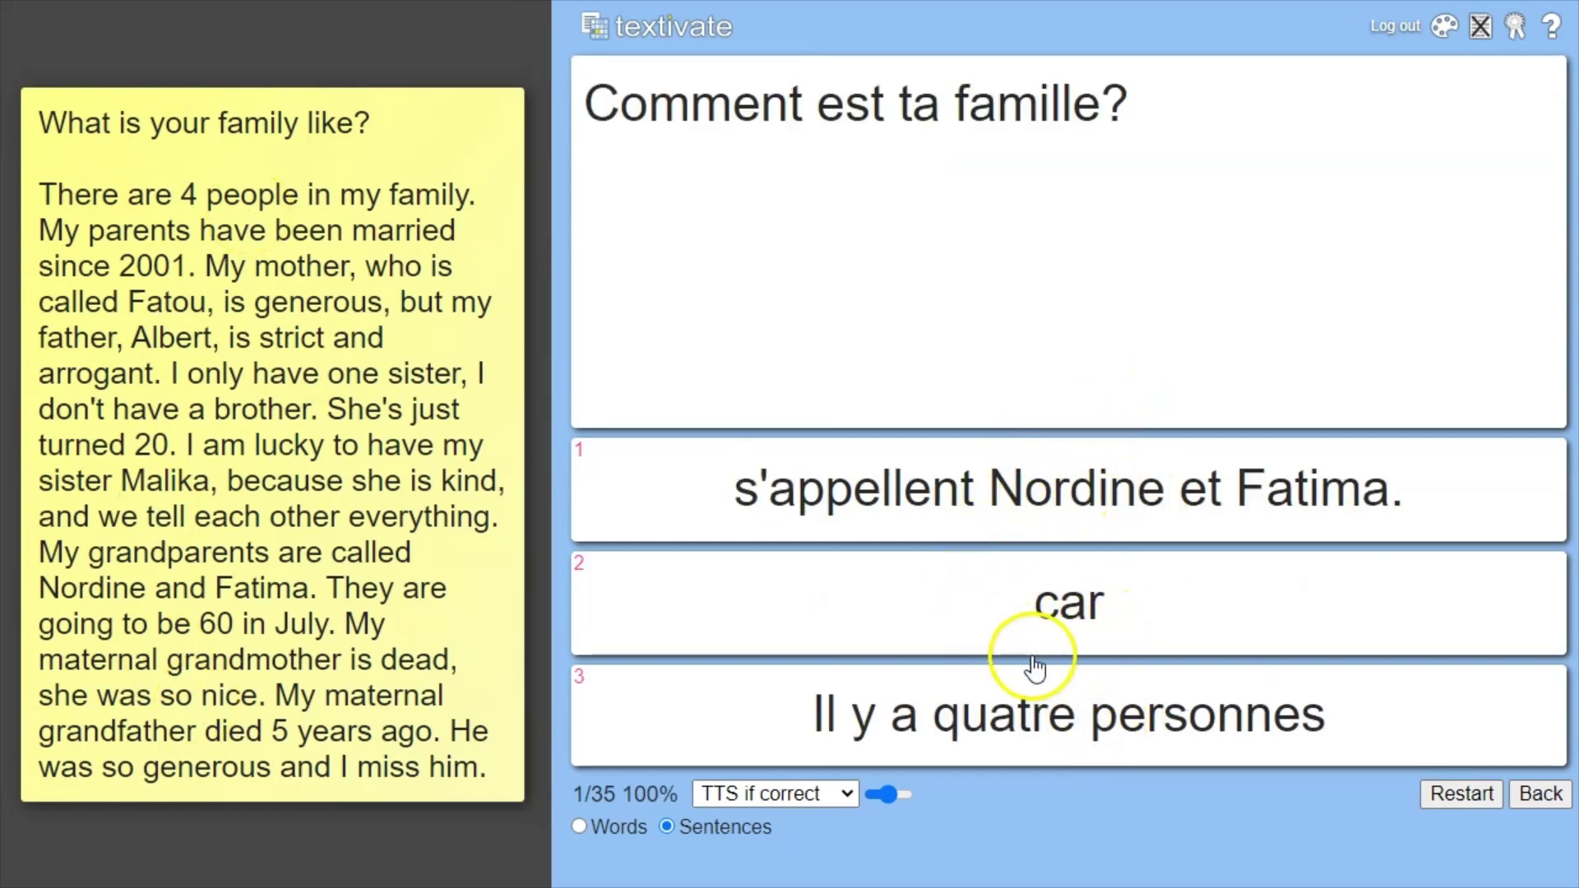
Set the activity's text-to-speech to TTS sections and have the current section read aloud.
left_click(847, 808)
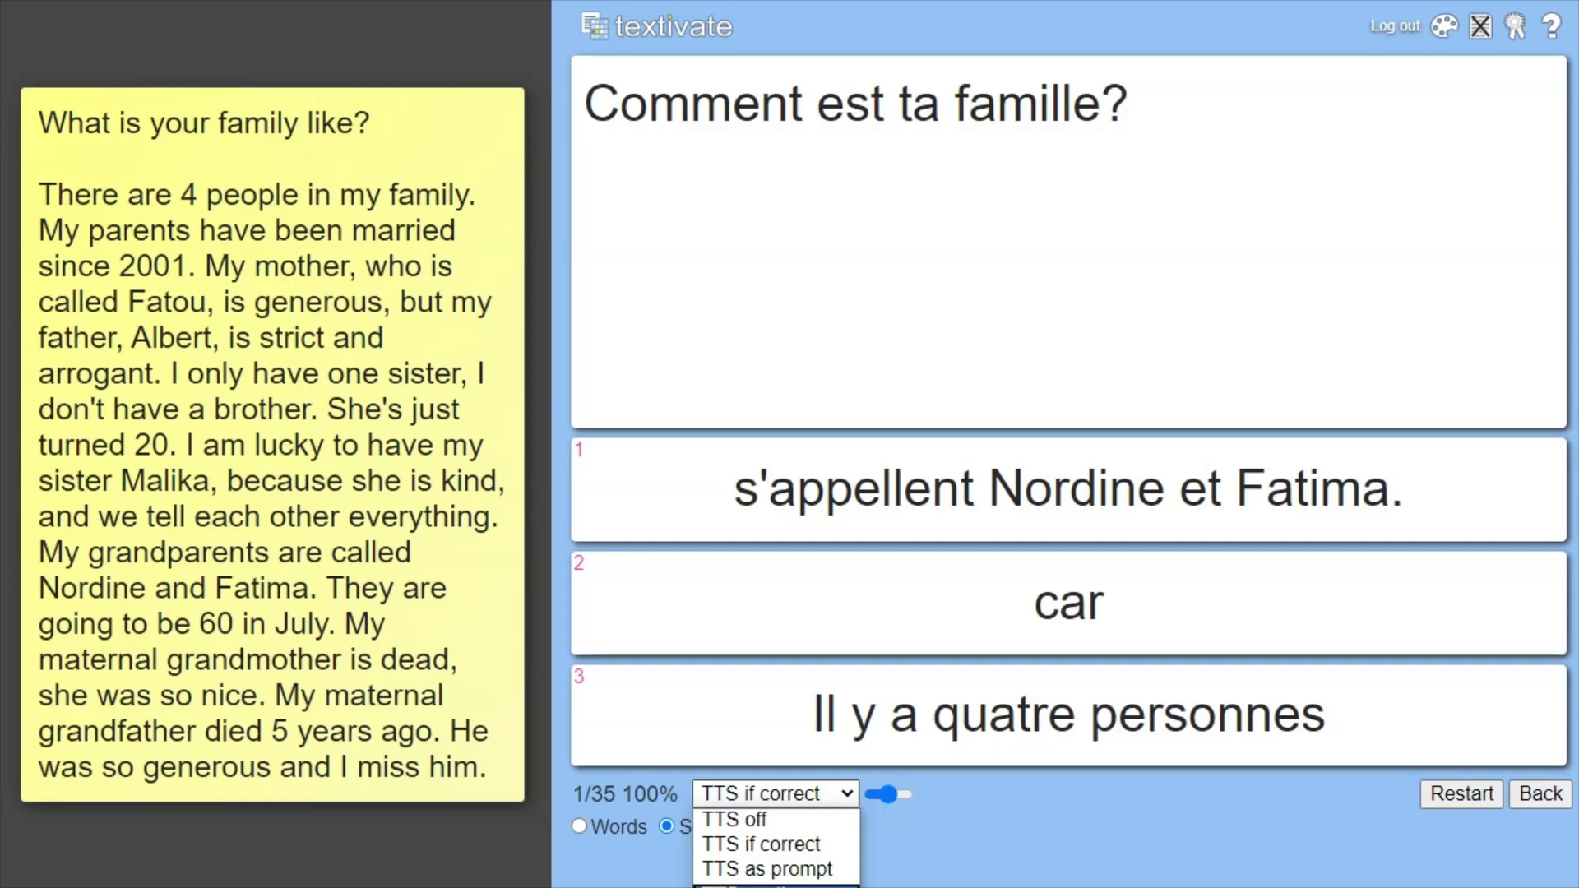
left_click(765, 887)
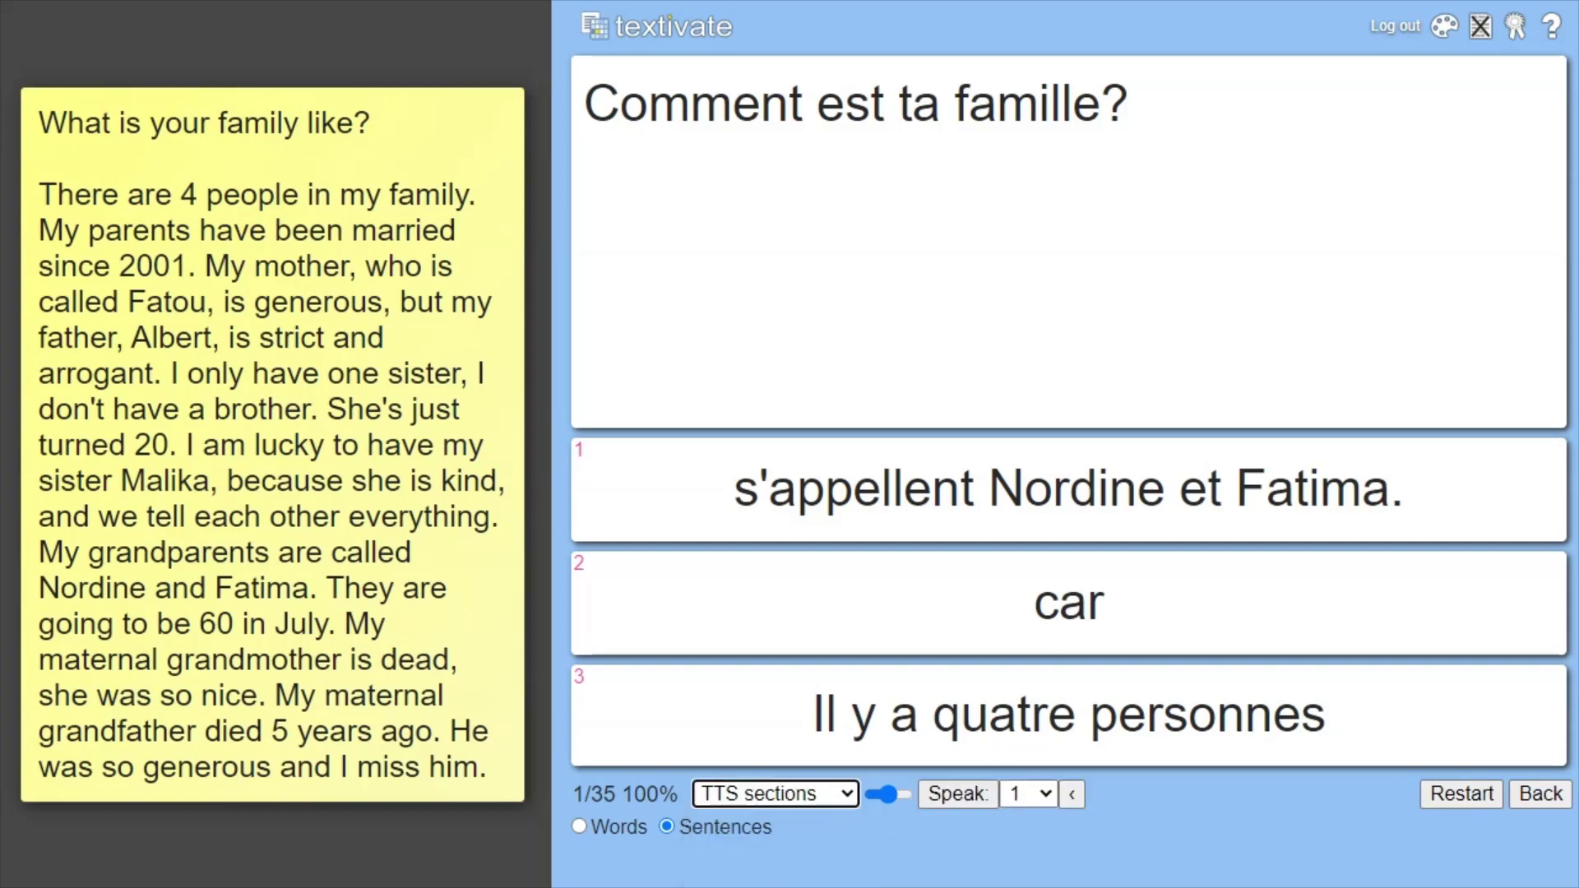
left_click(963, 795)
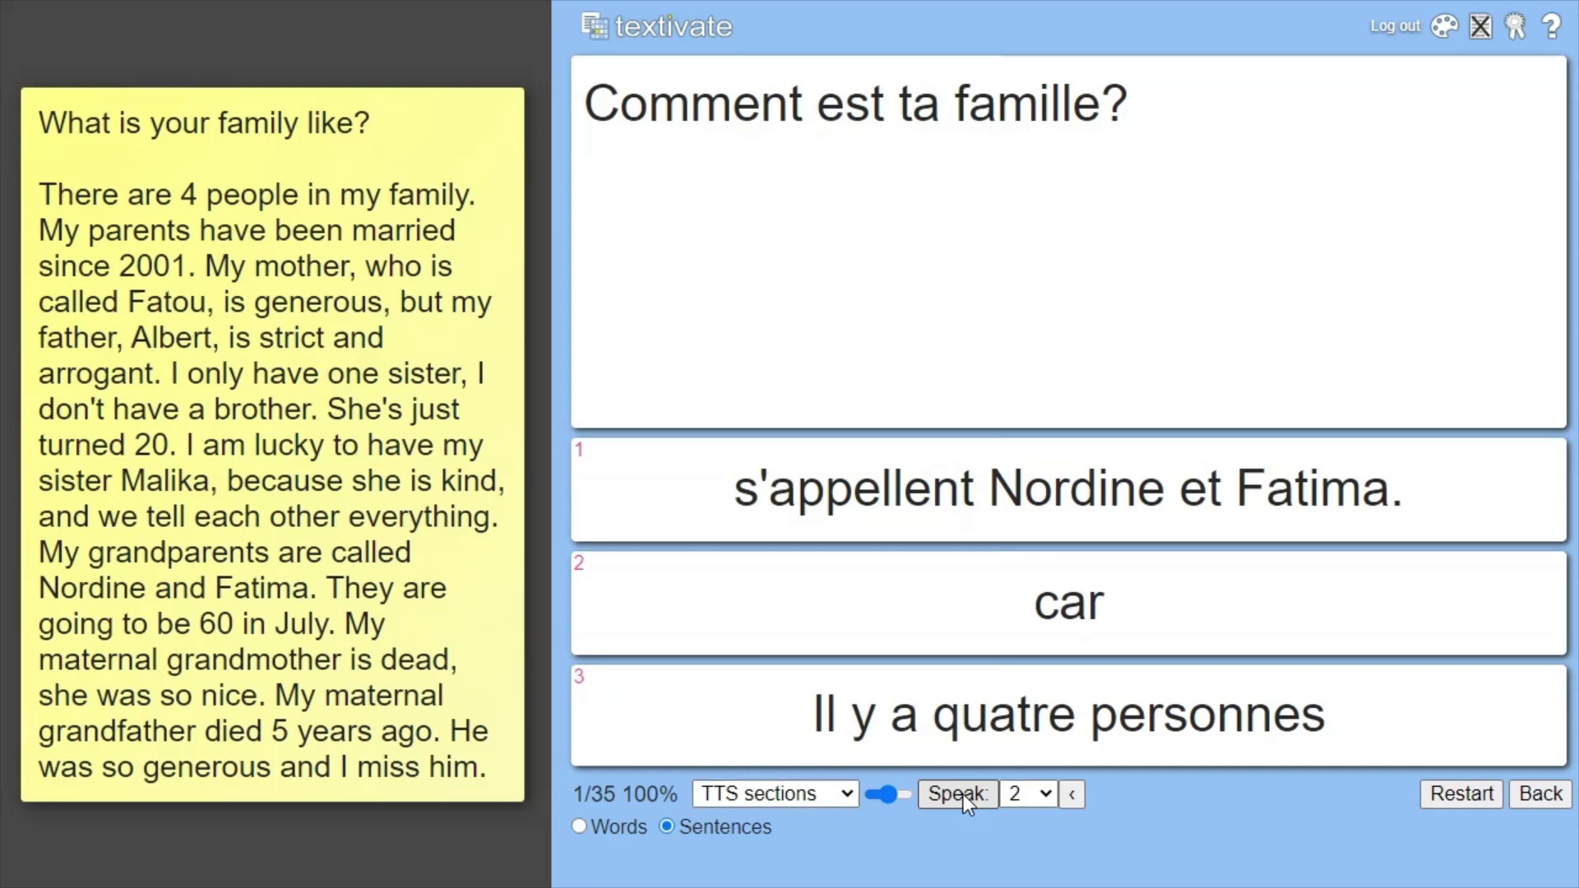
left_click(958, 794)
Choose "Il y a quatre personnes" and "dans ma famille." as the following chunks, and return to the activity menu.
left_click(1120, 722)
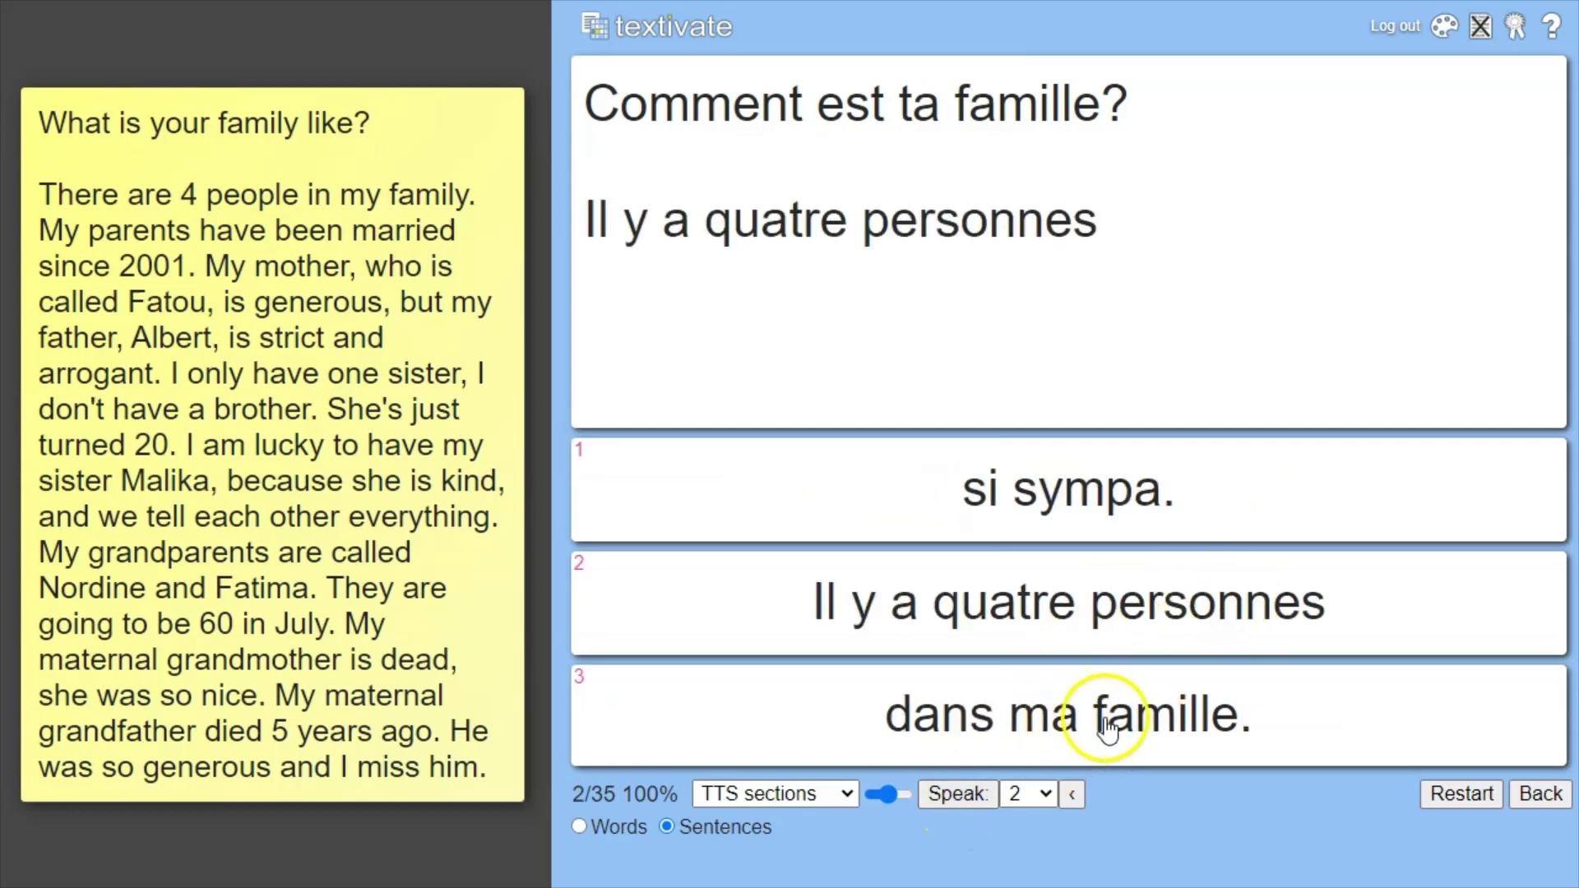
left_click(1109, 727)
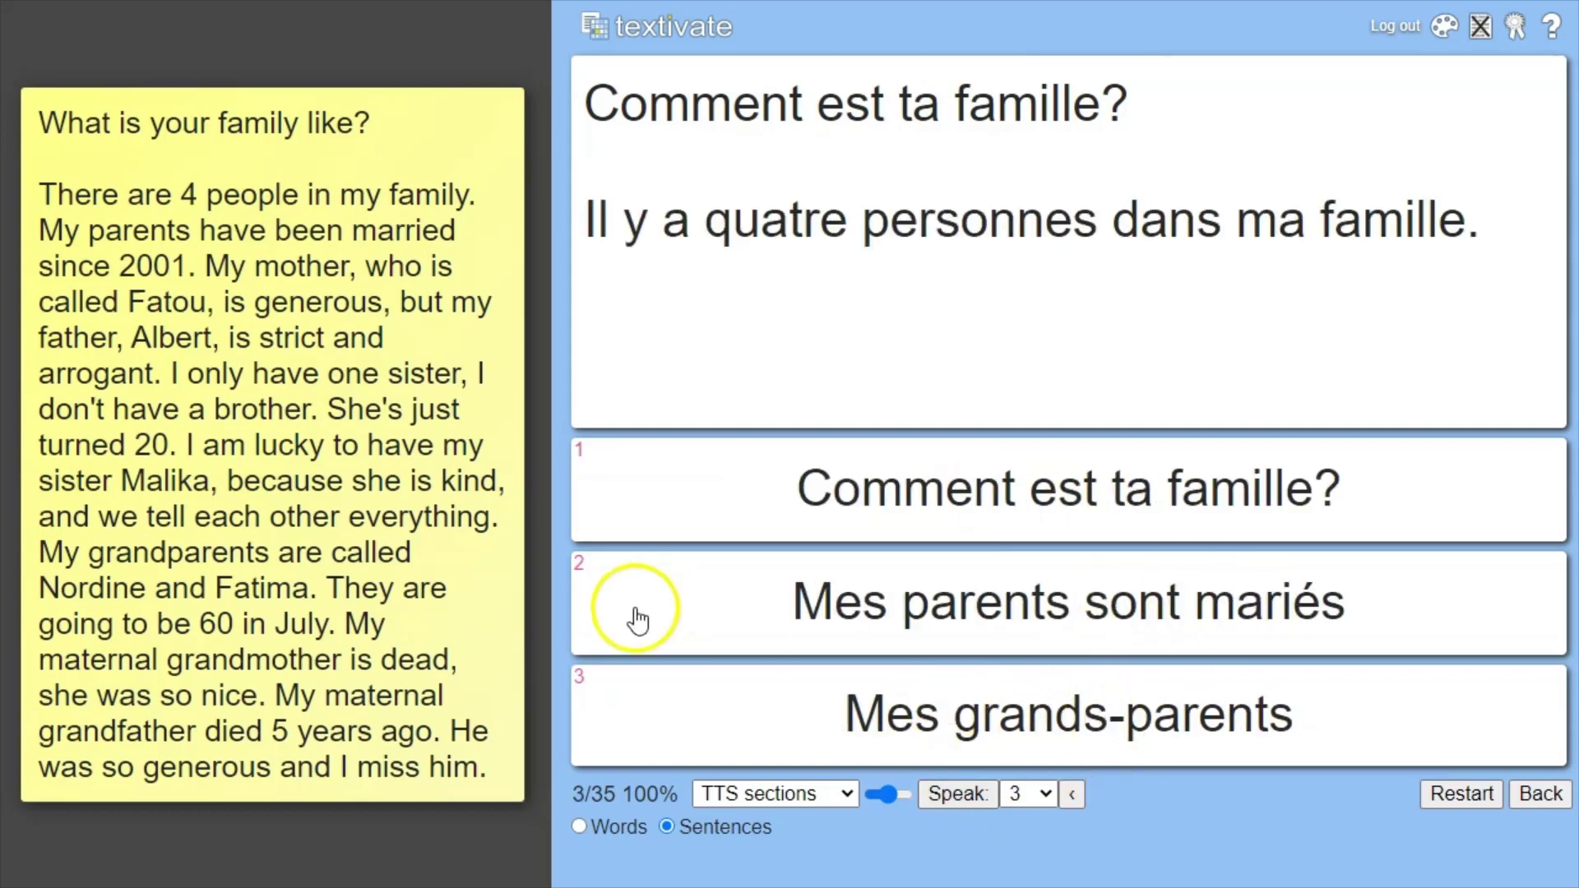
left_click(1540, 794)
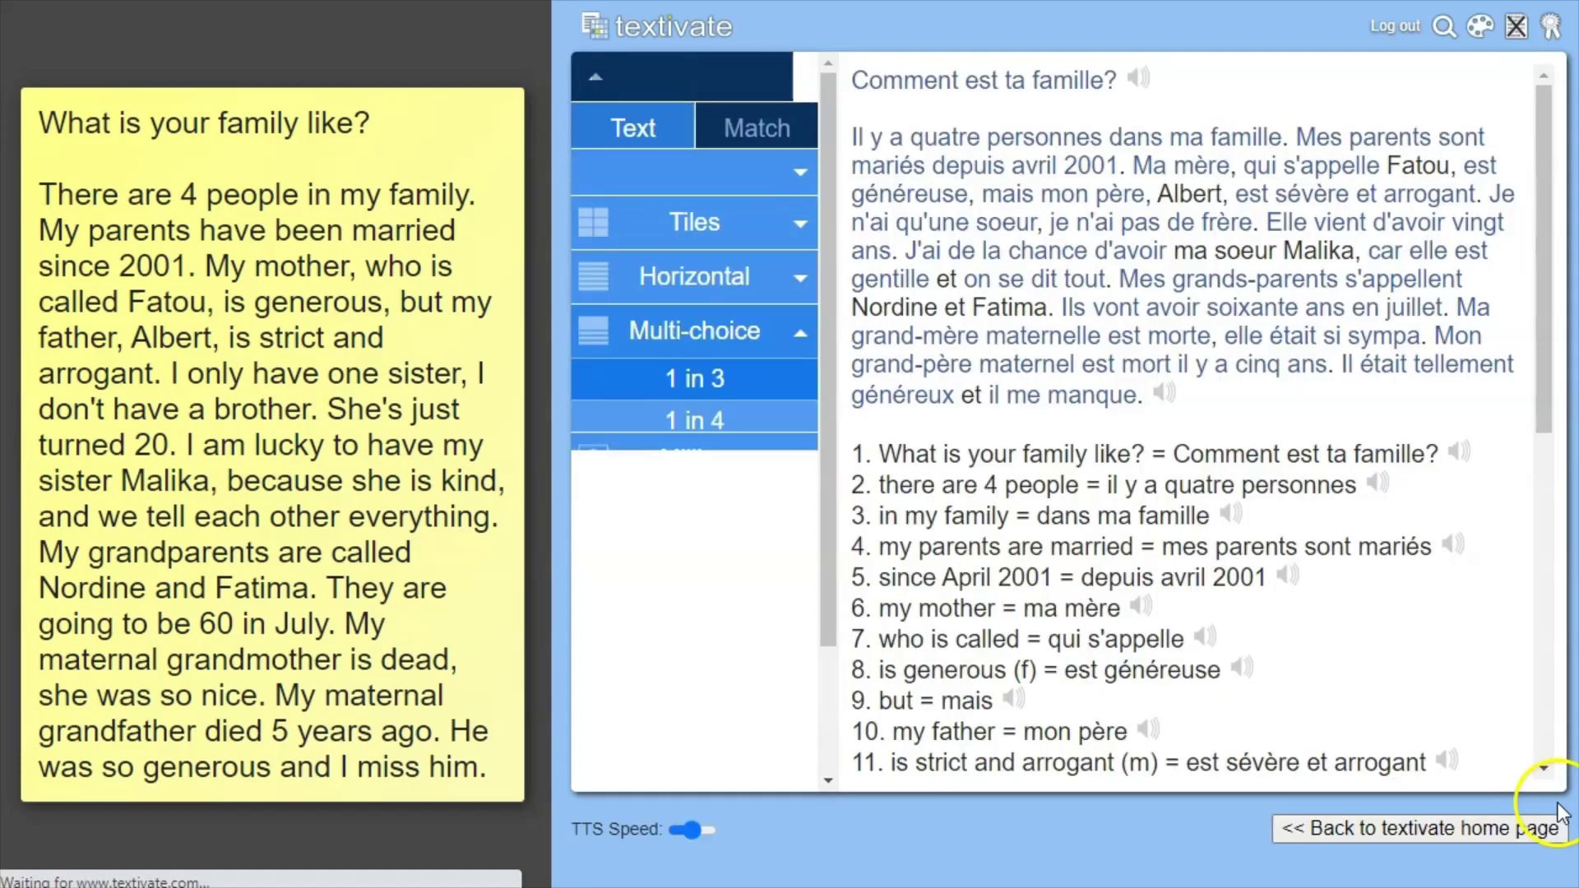
Open the No letters version of the Letters match activity.
scroll(723, 386, "down", 3)
scroll(742, 399, "up", 3)
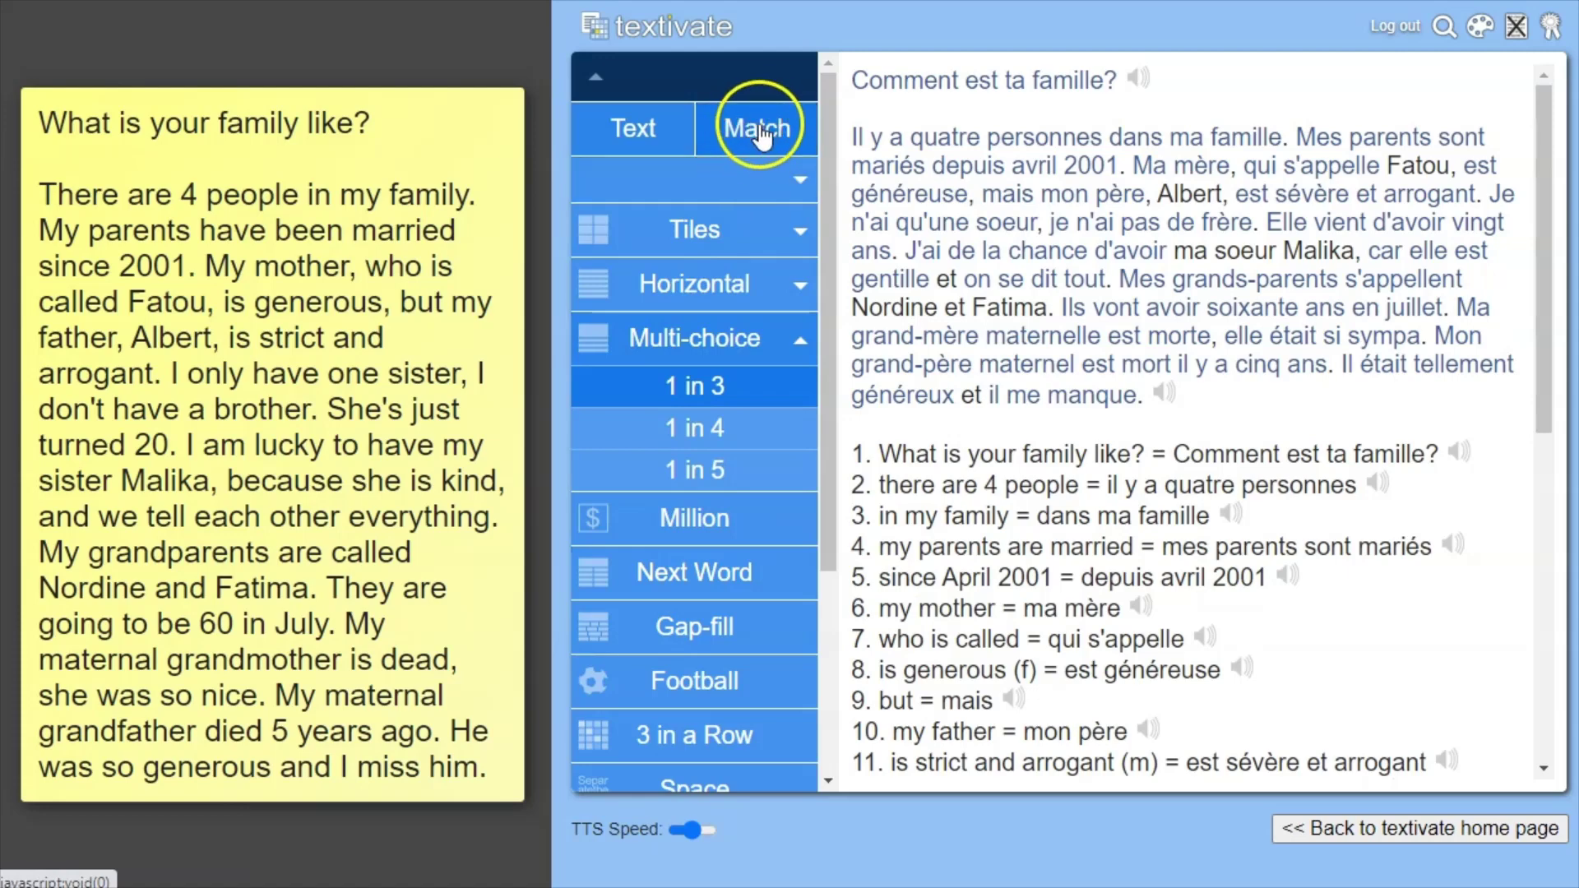
left_click(755, 131)
scroll(675, 547, "down", 3)
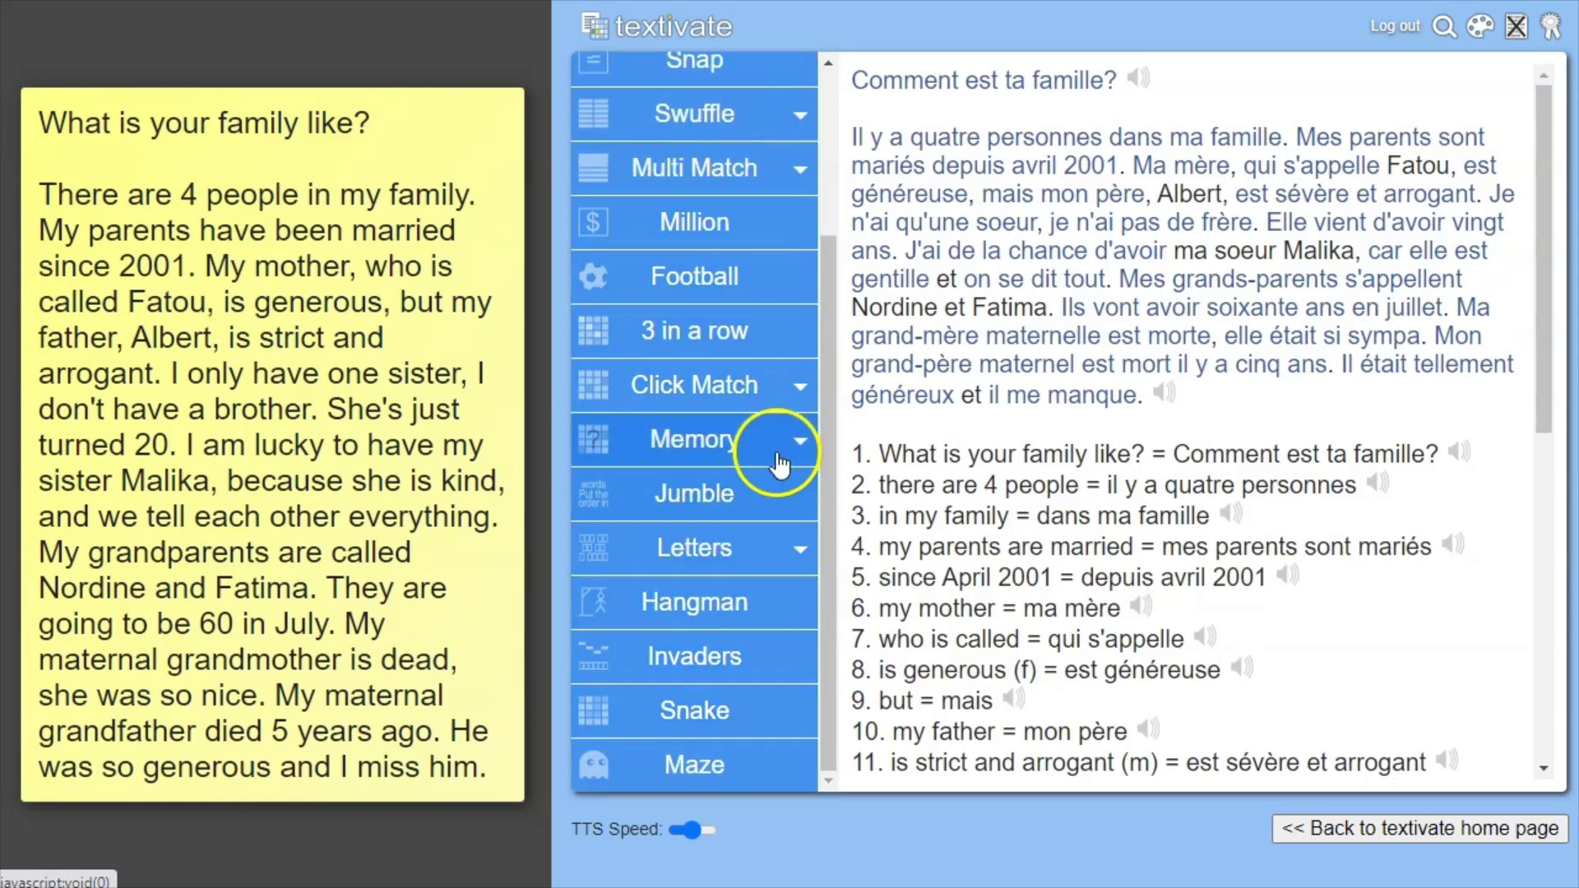
left_click(720, 563)
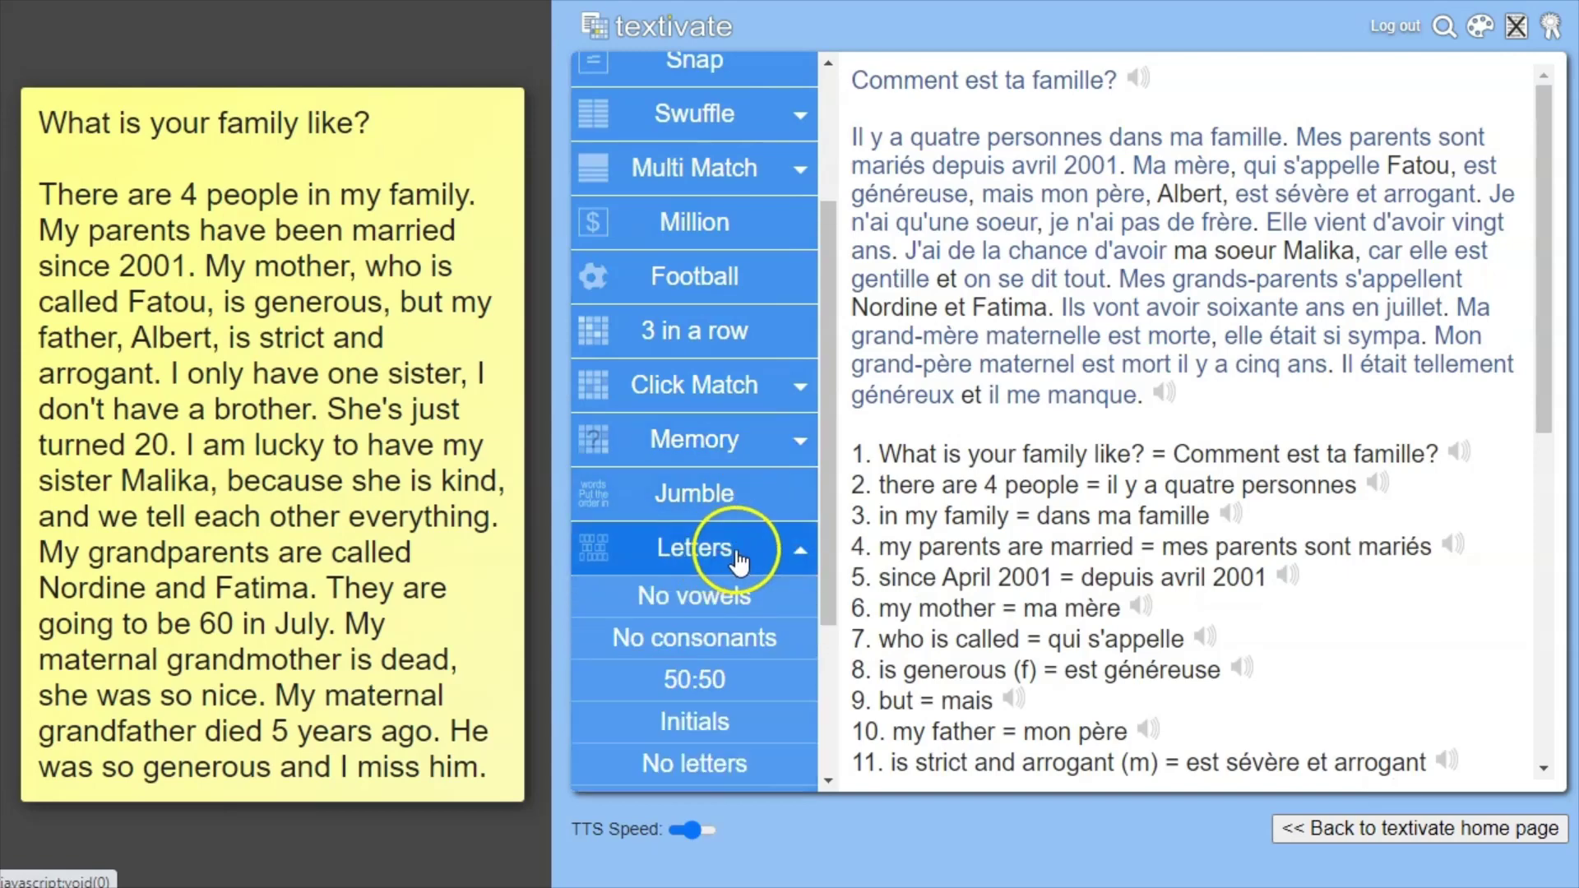
scroll(716, 625, "down", 3)
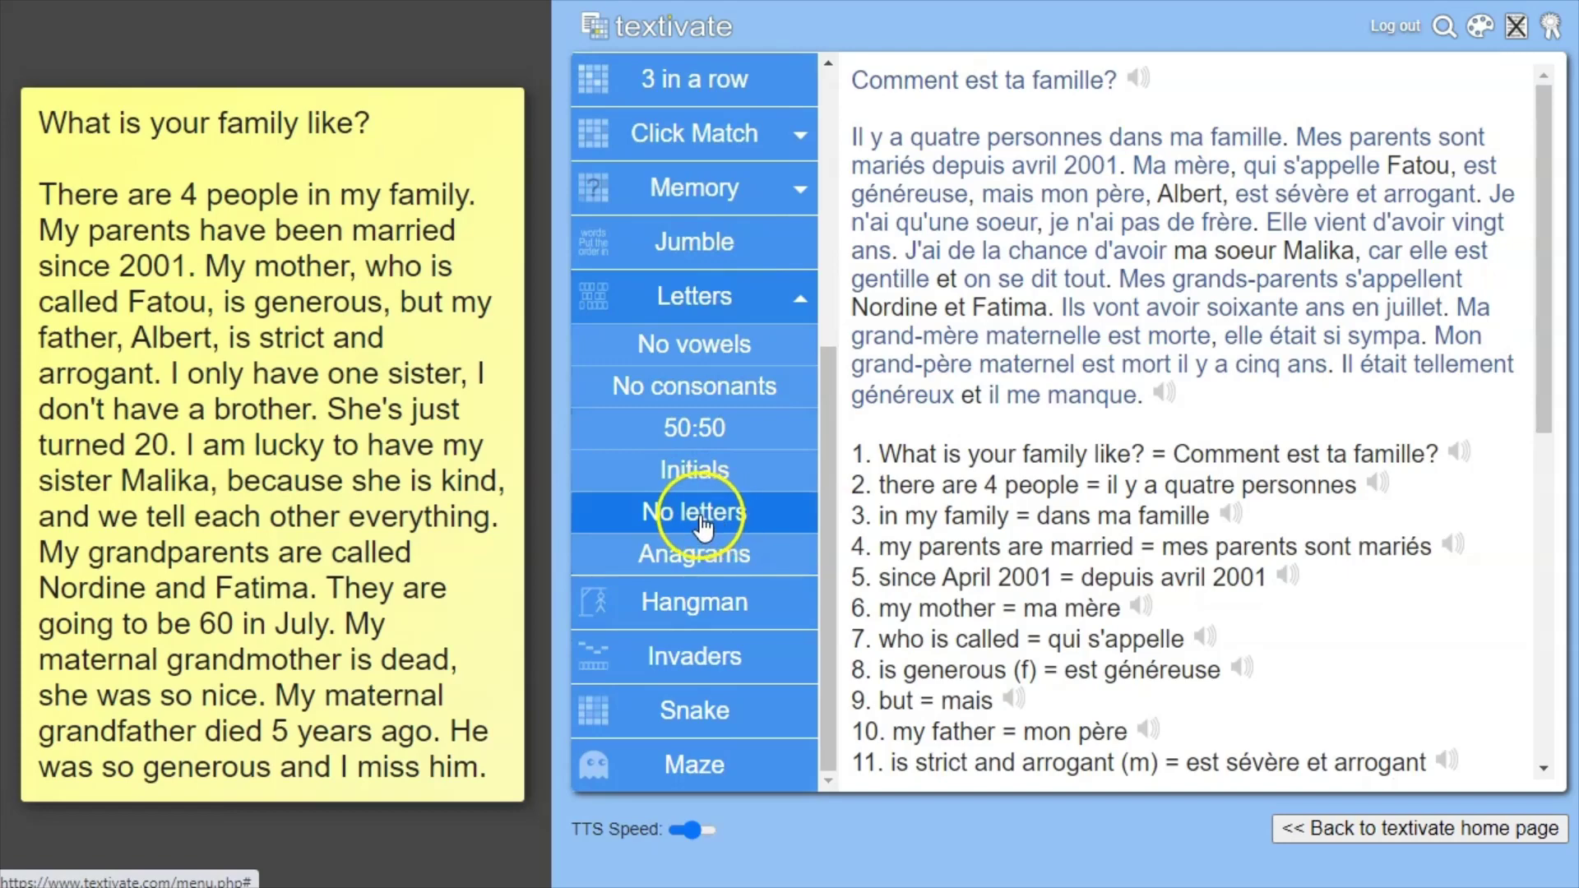
left_click(711, 522)
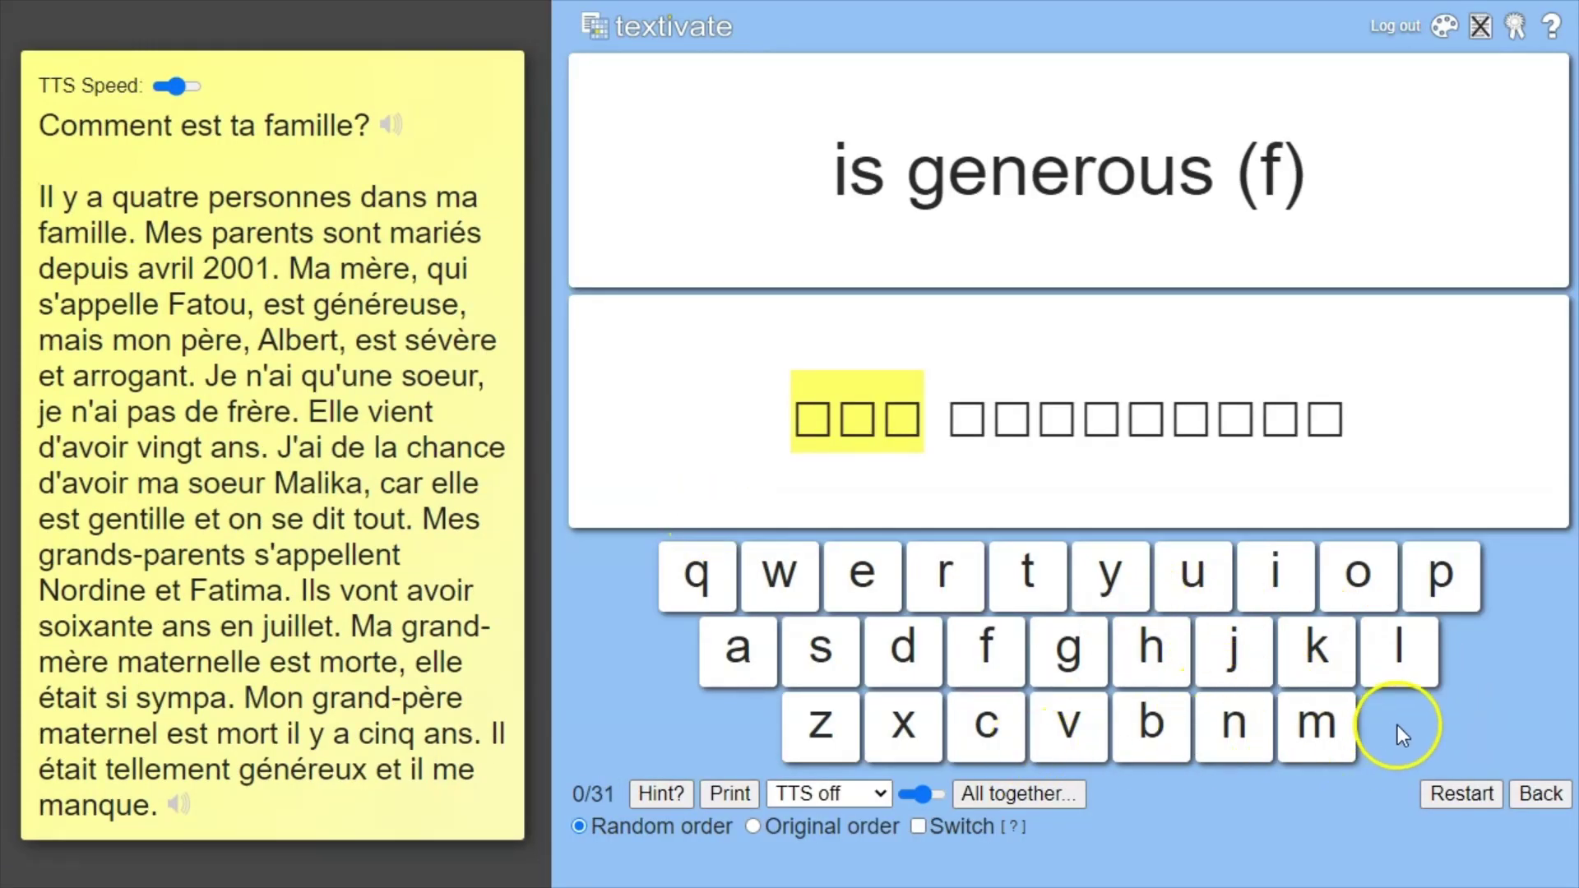
Spell "est généreuse" as the answer for "is generous (f)", then leave the activity and return to the home page.
left_click(862, 575)
left_click(820, 650)
left_click(1028, 575)
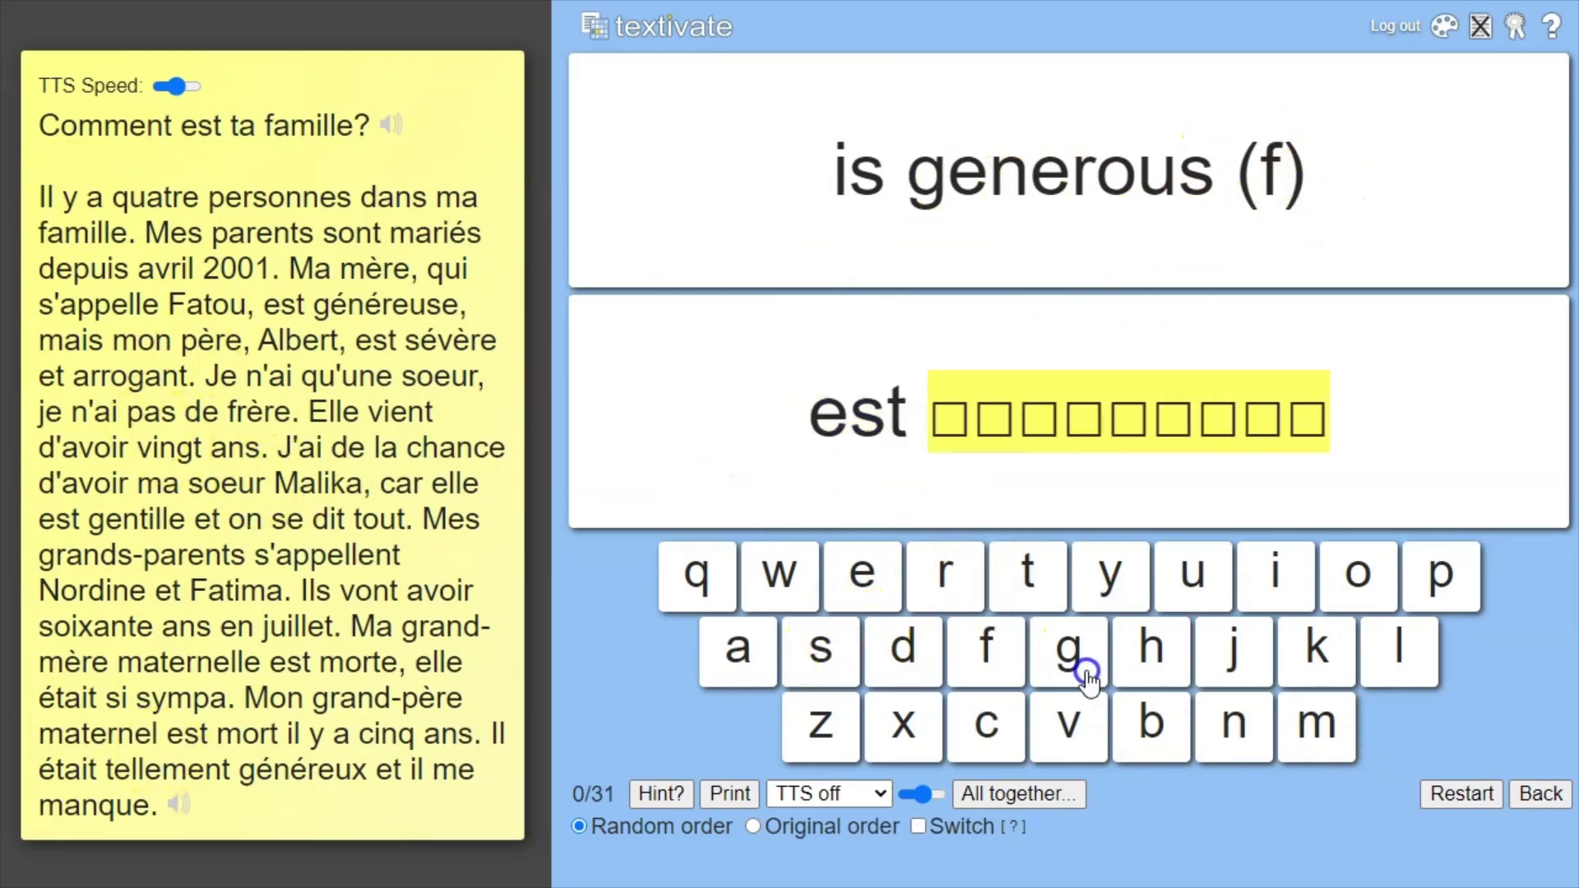
left_click(1083, 670)
left_click(862, 576)
left_click(1226, 714)
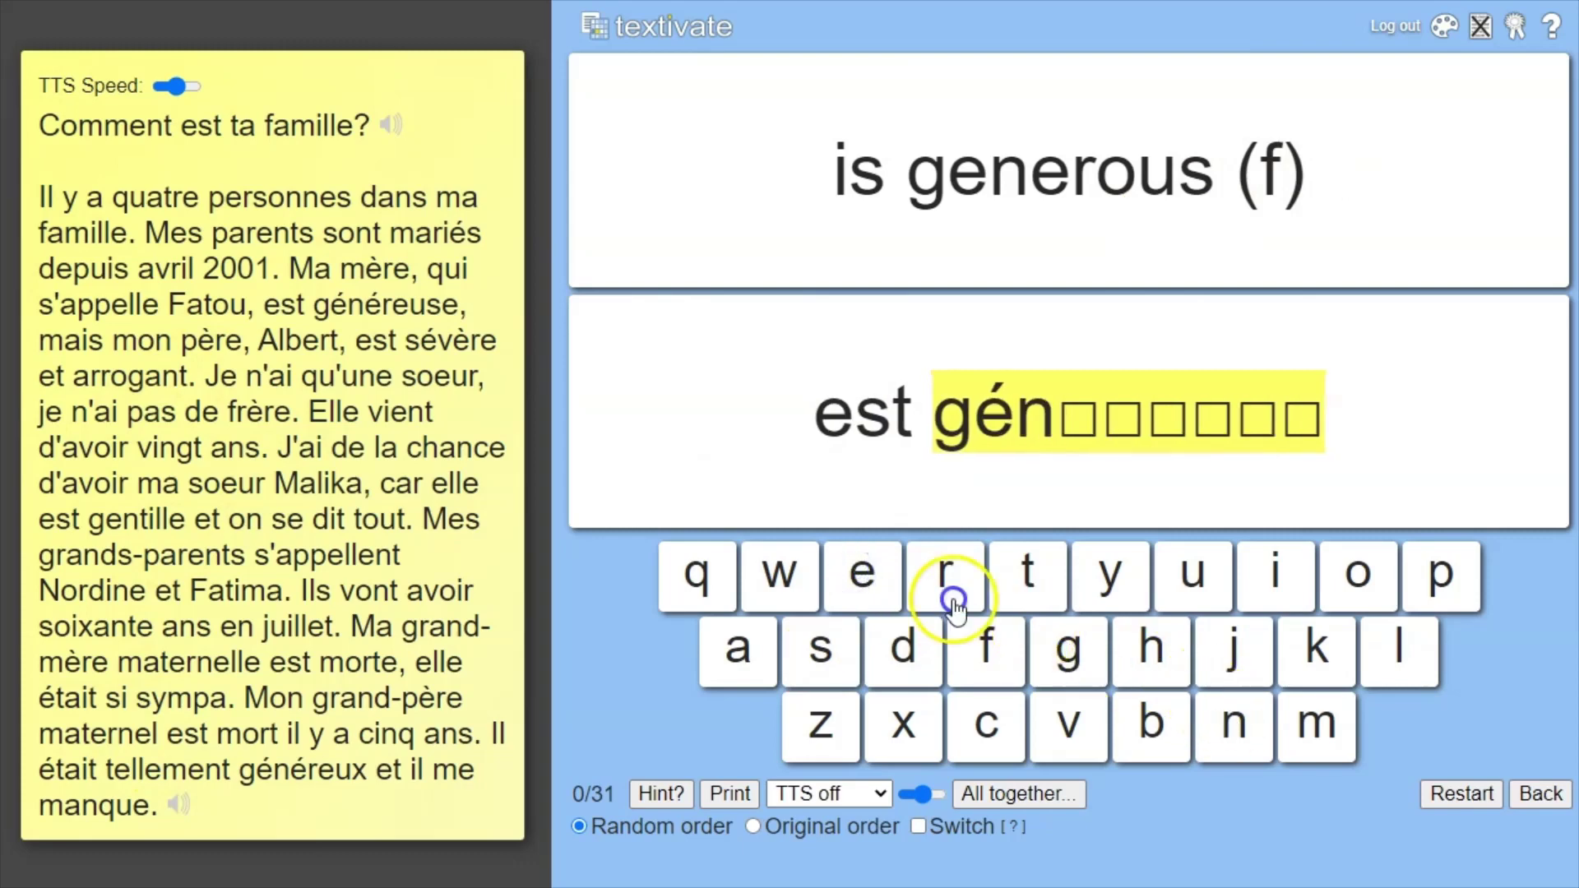
left_click(828, 559)
left_click(954, 577)
left_click(1160, 586)
left_click(812, 650)
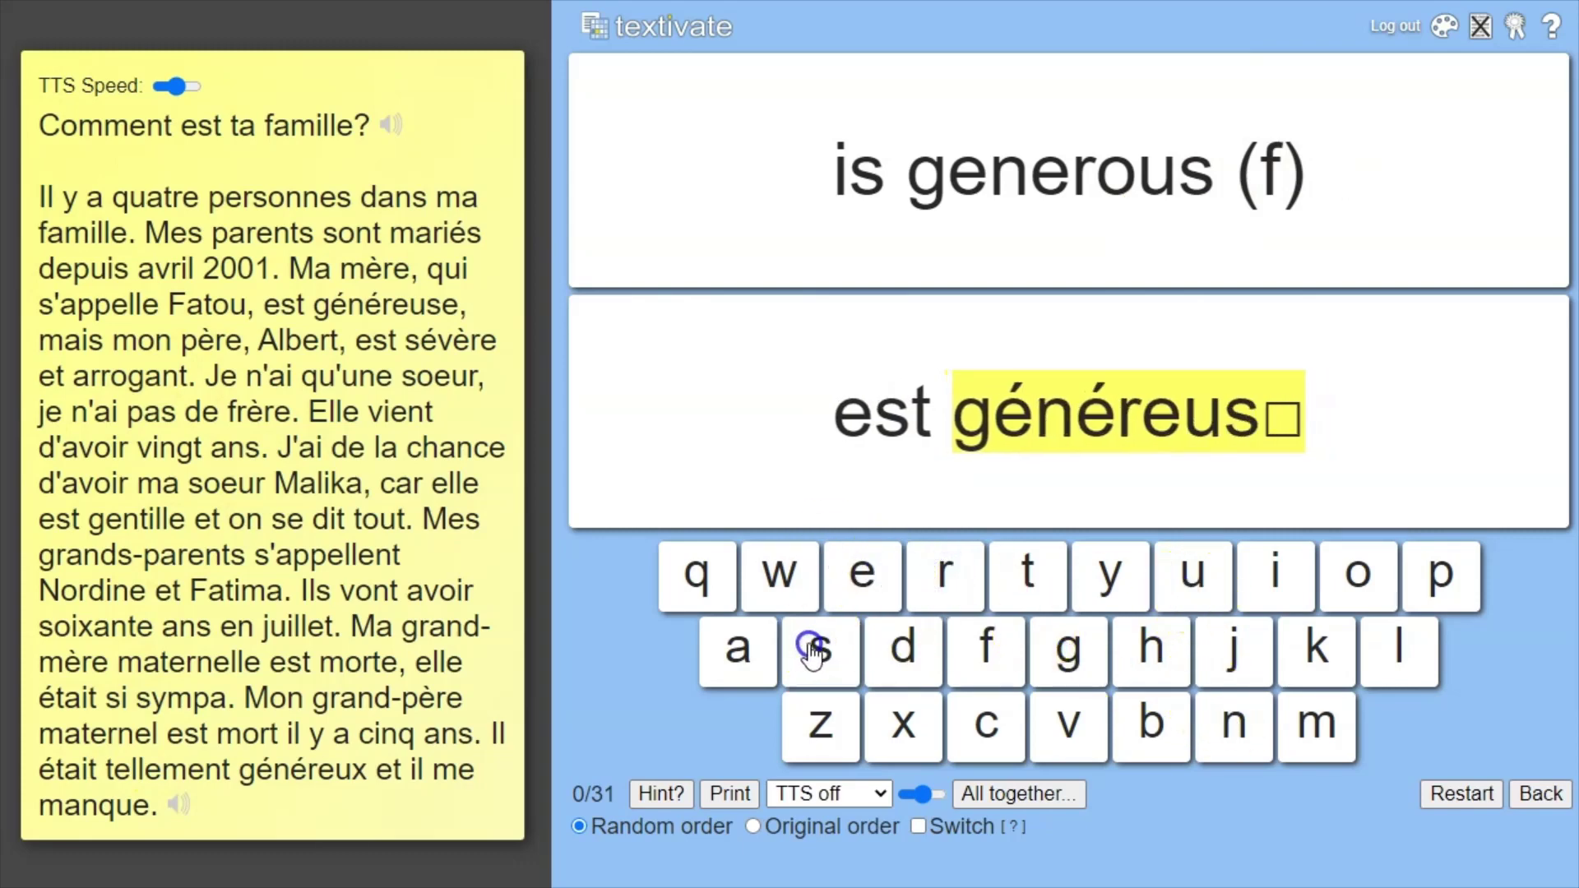
left_click(862, 575)
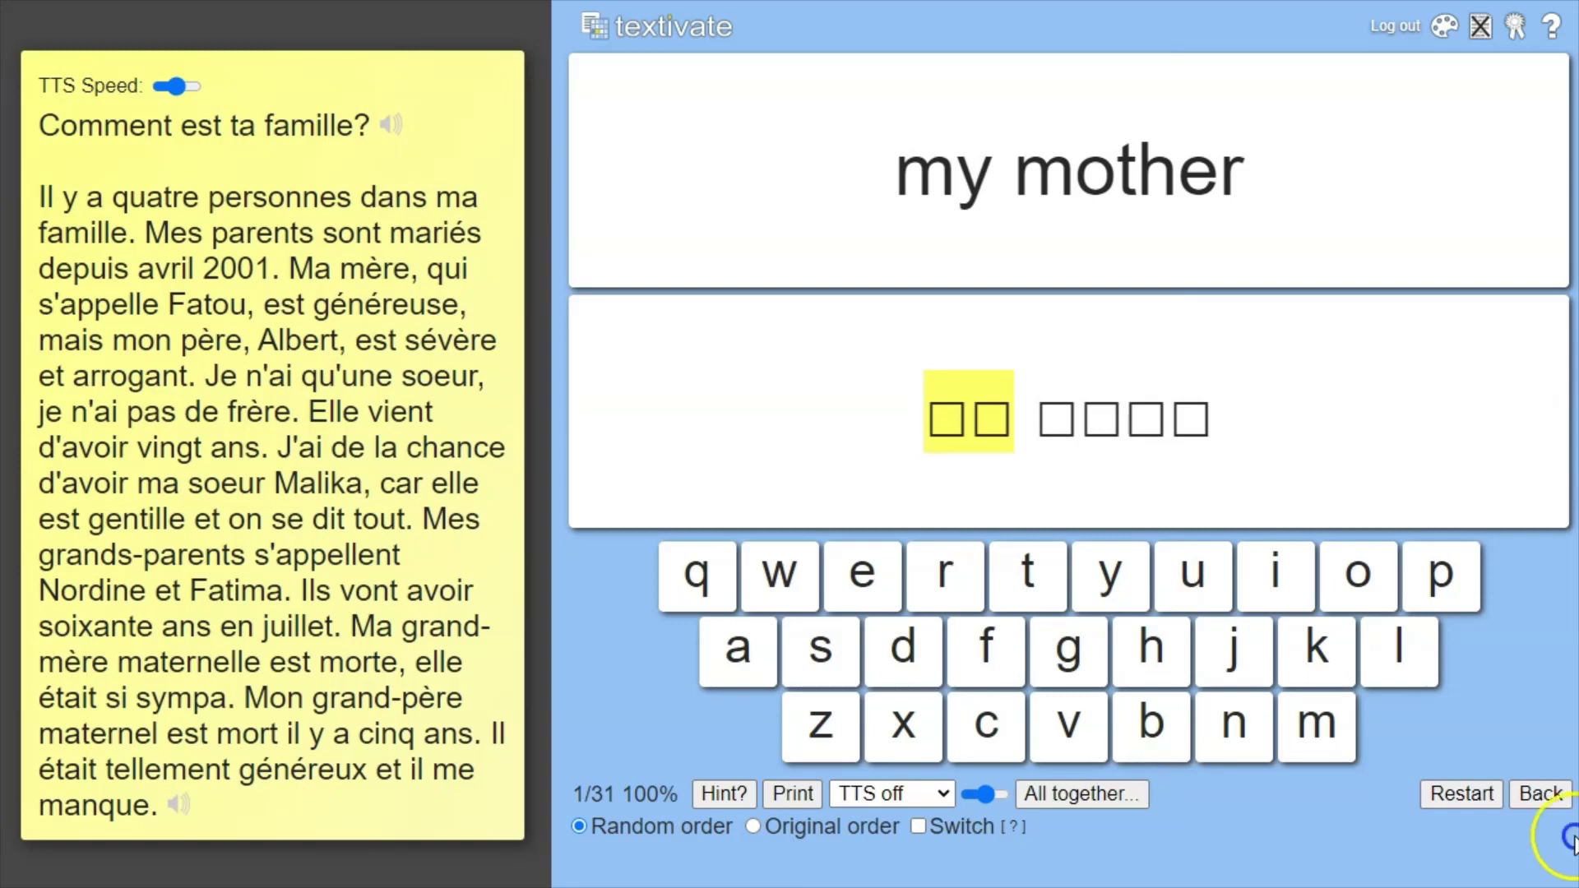
left_click(1540, 794)
left_click(1468, 829)
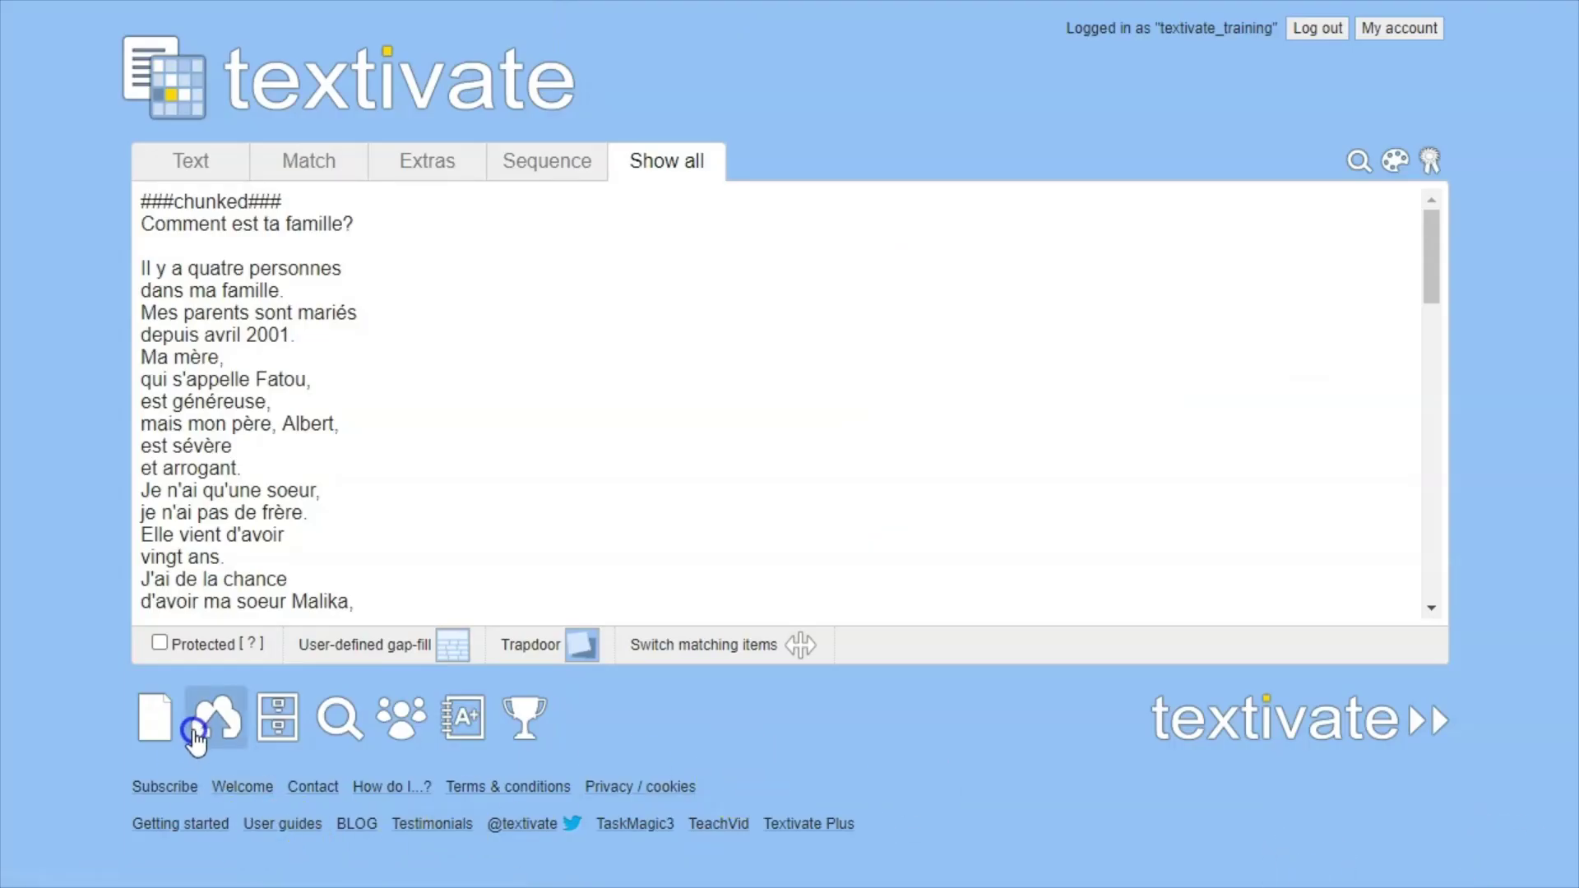
Upload the resource to textivate.com as Public with the title "Comment est ta famille? (KO)".
left_click(217, 718)
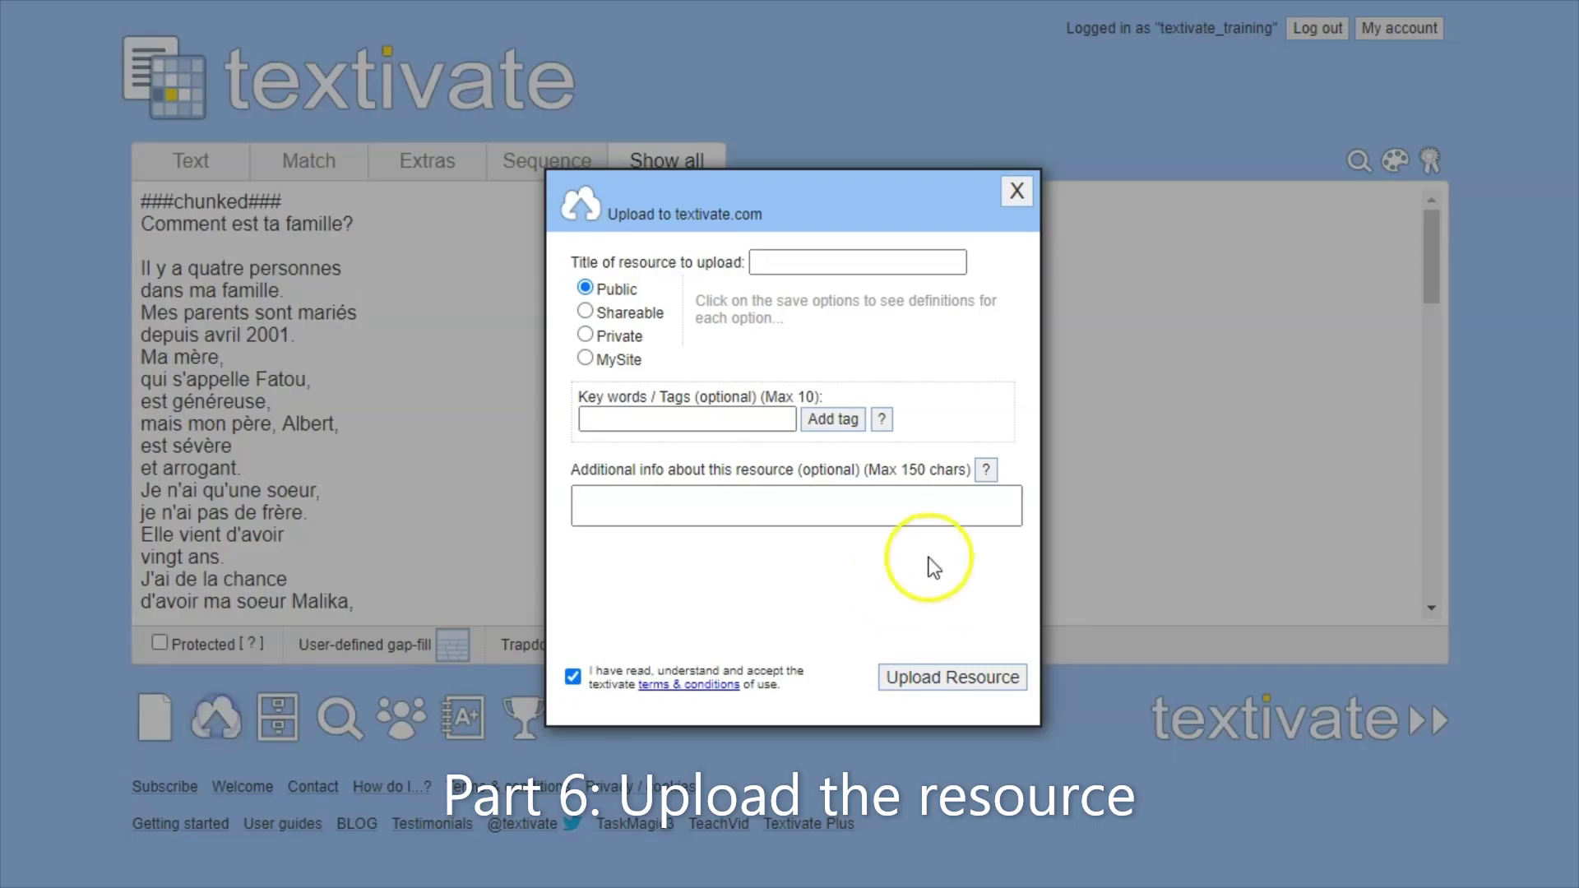
left_click(801, 262)
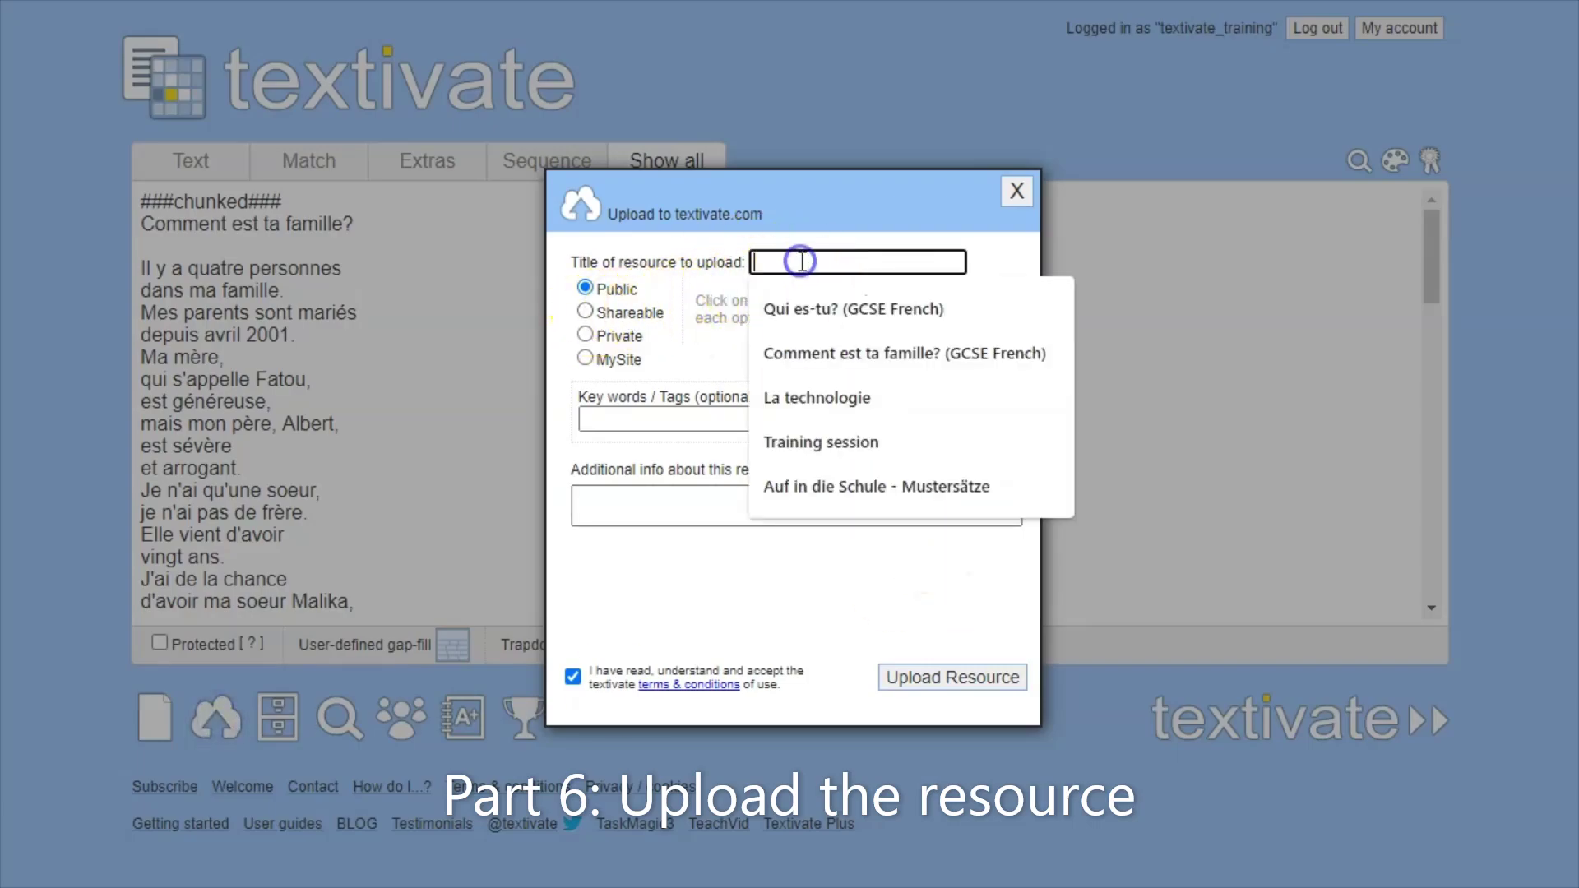
type("Comment est ta famille?")
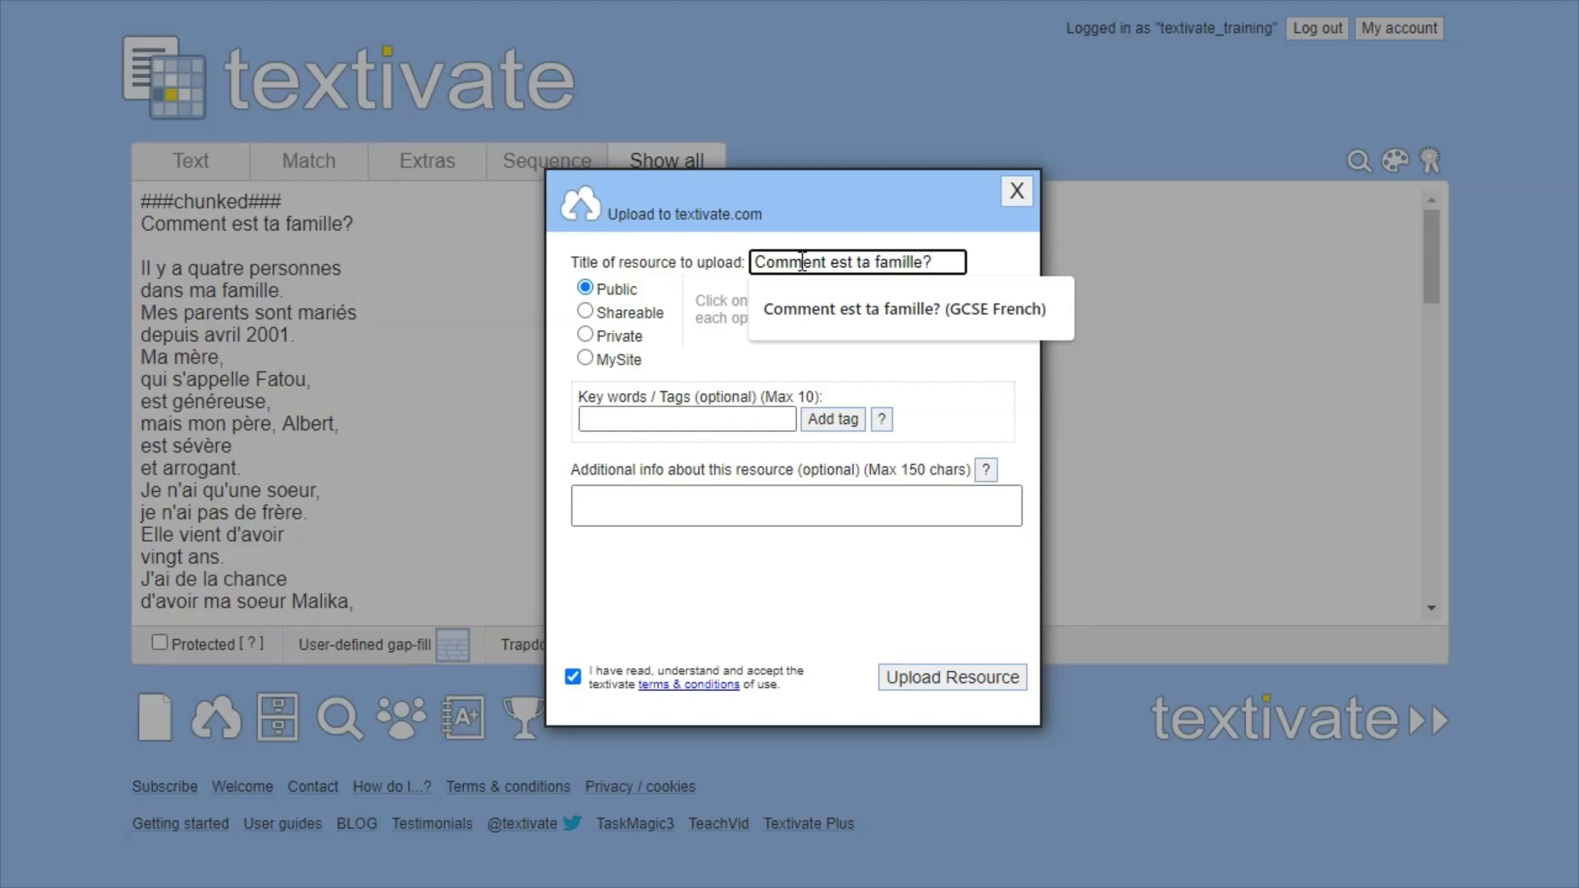
type("(KO)")
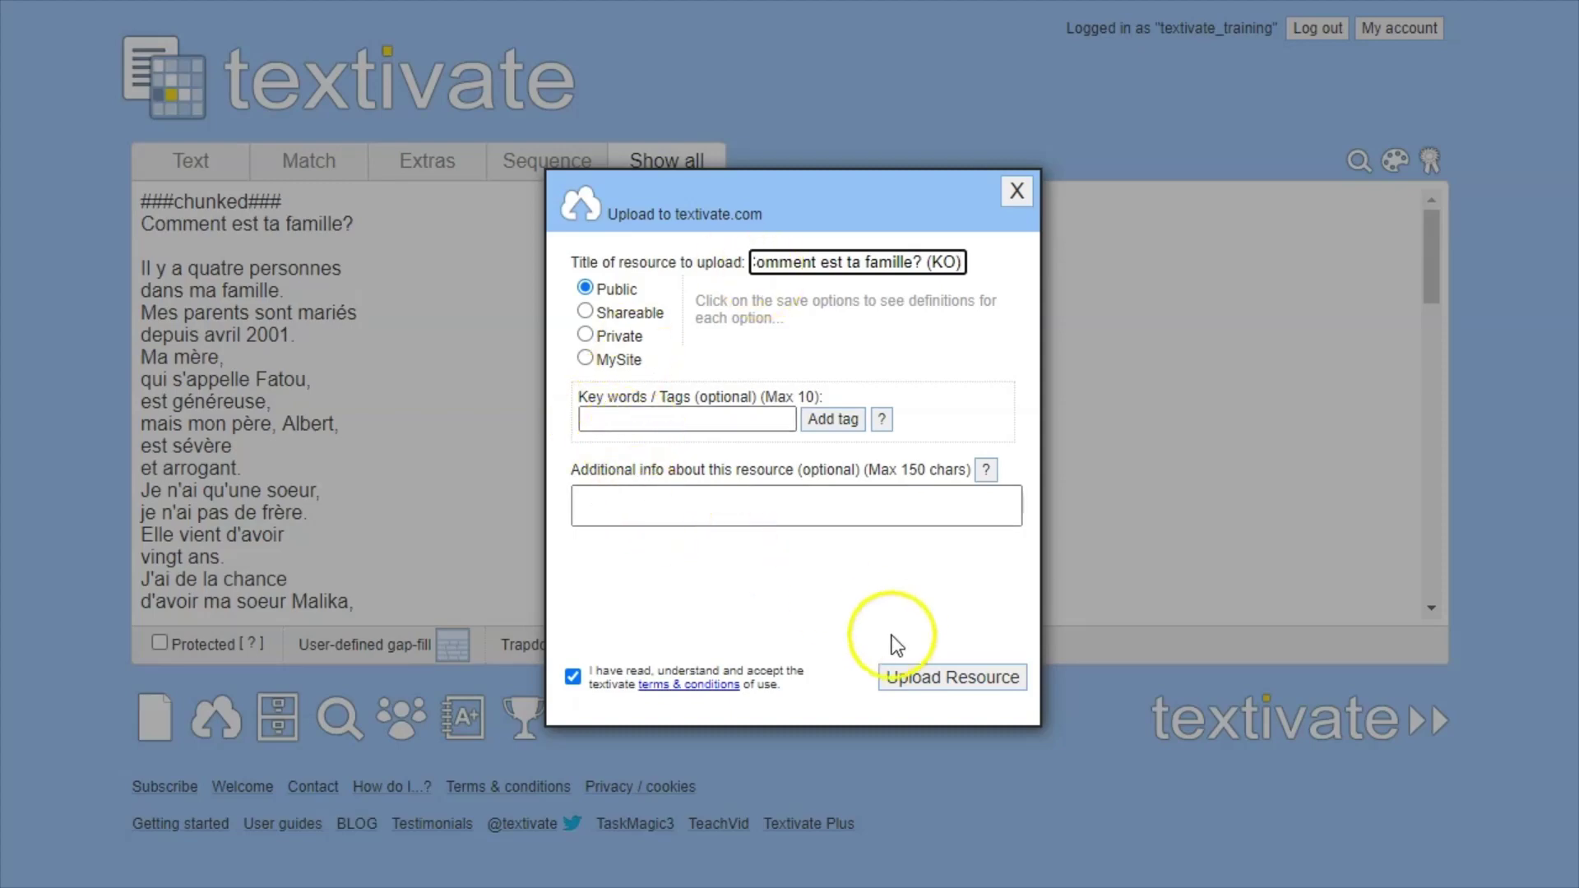
left_click(951, 693)
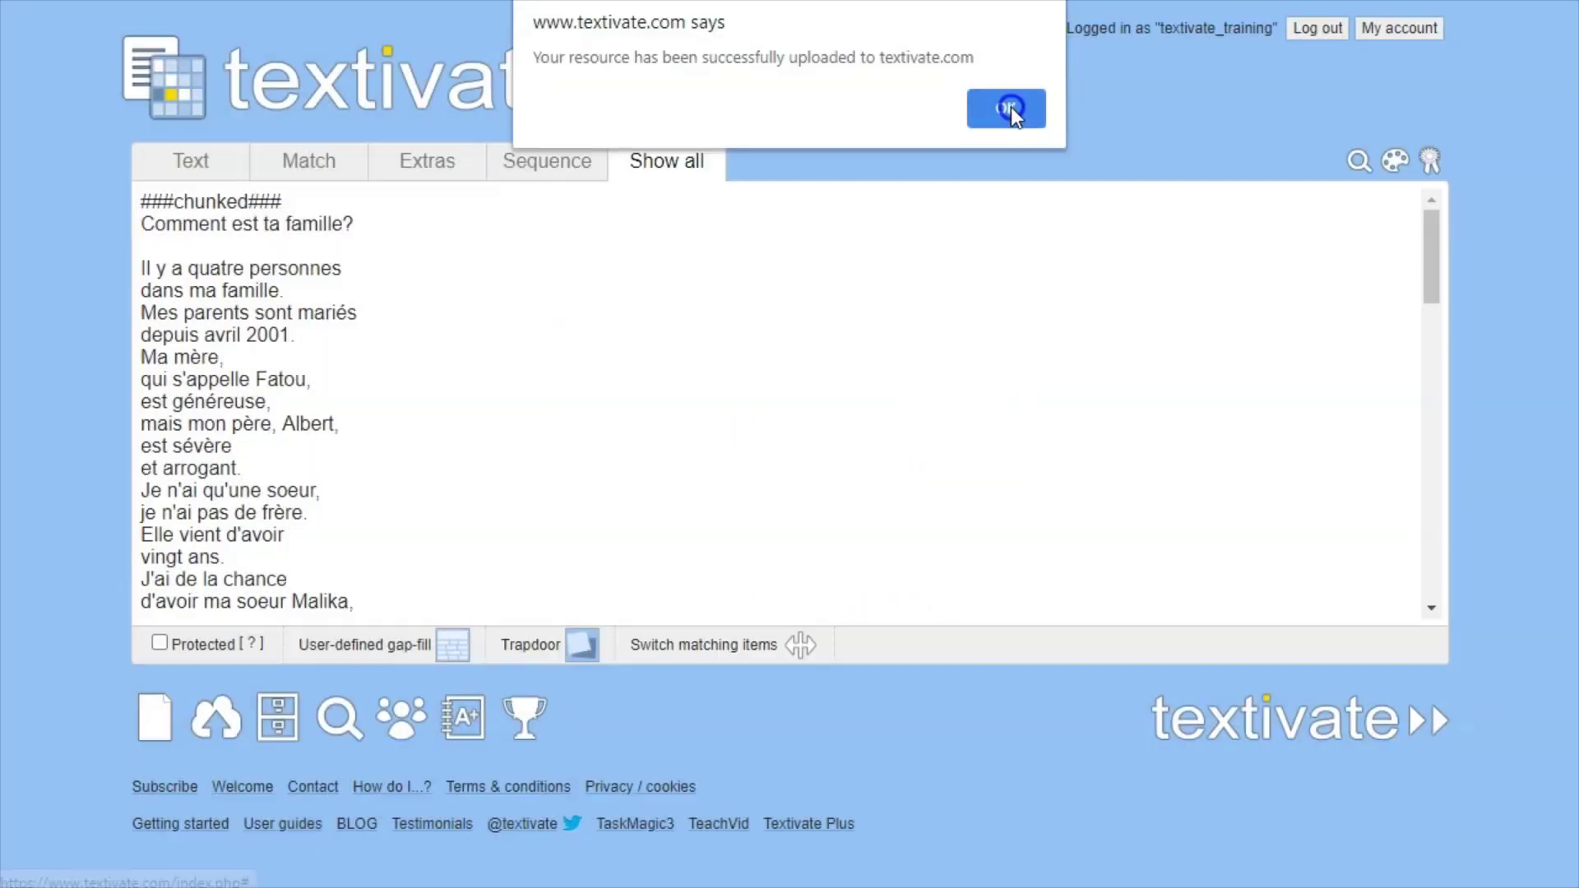
left_click(1004, 108)
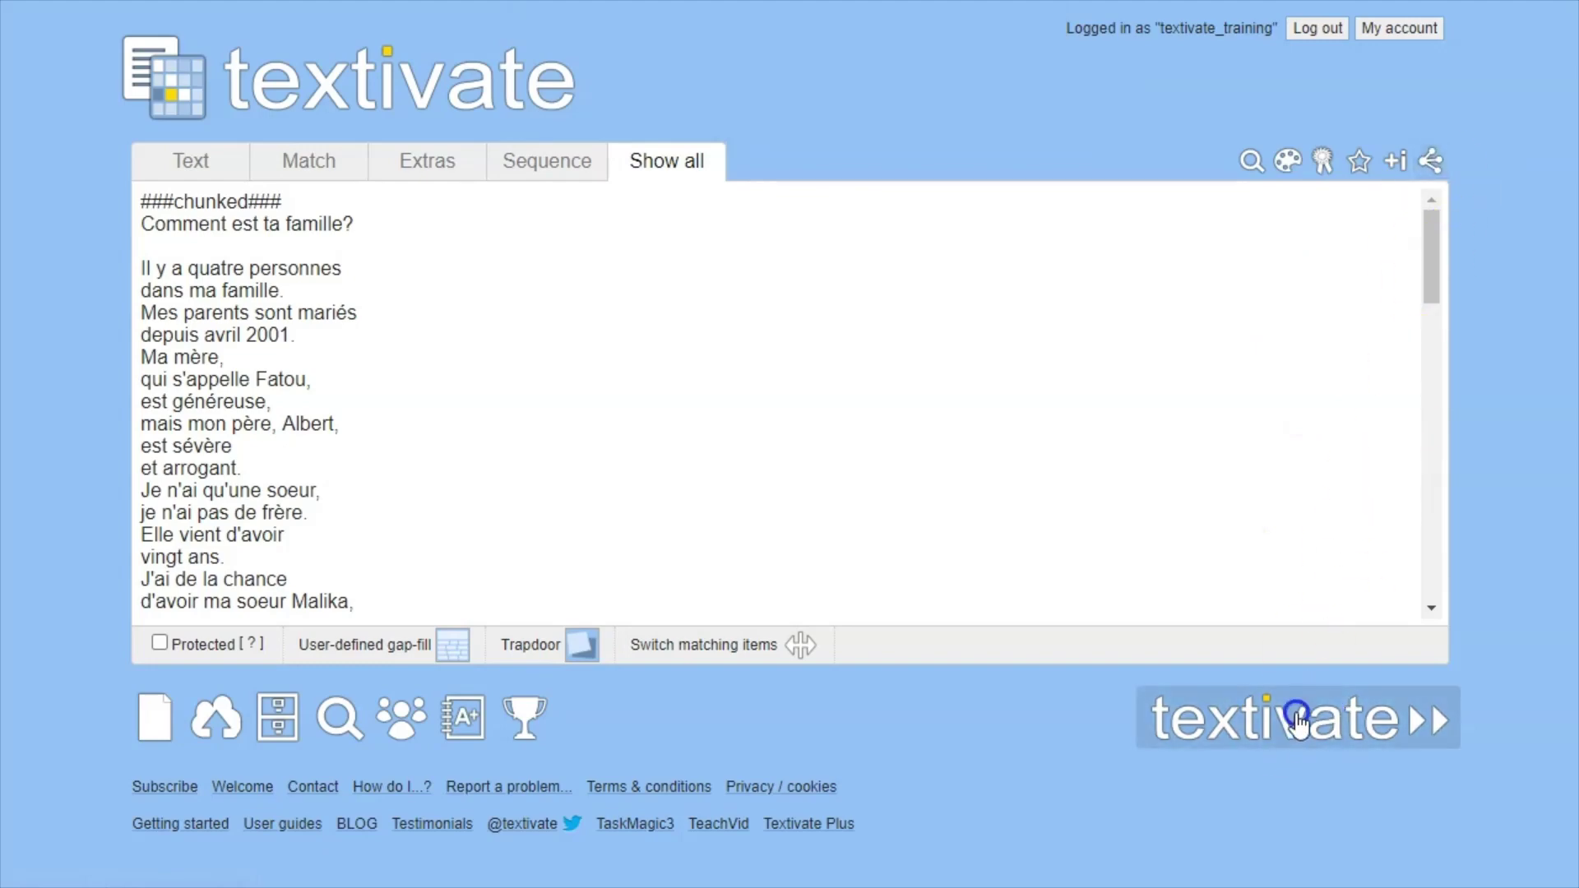
View the uploaded resource's activity page, return to the home page and look over its chunked text.
left_click(1284, 719)
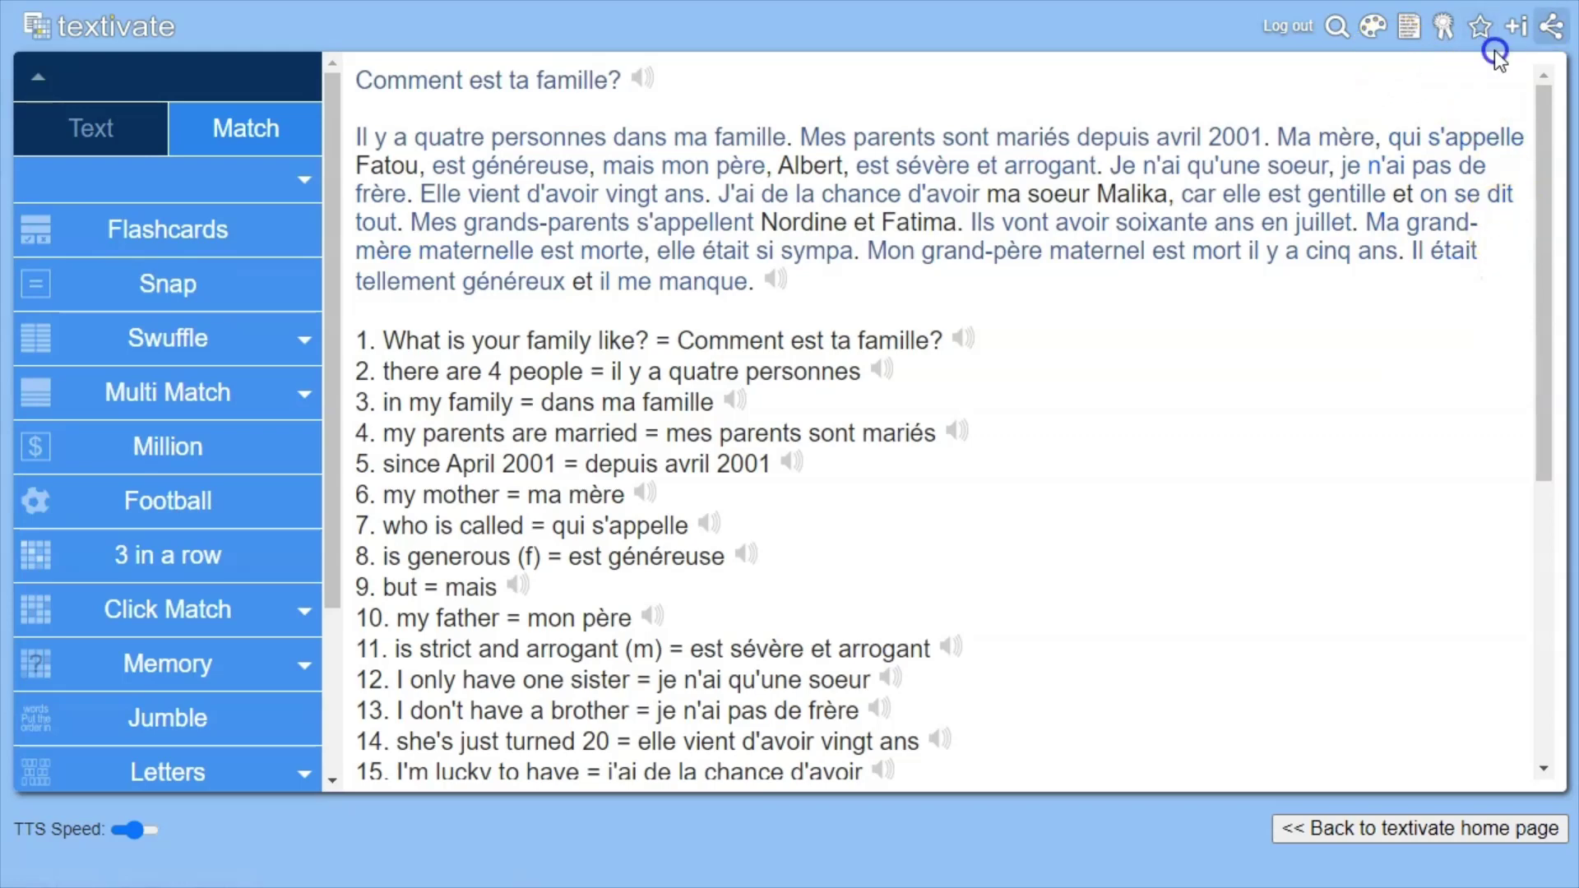
left_click(1449, 832)
scroll(638, 483, "down", 2)
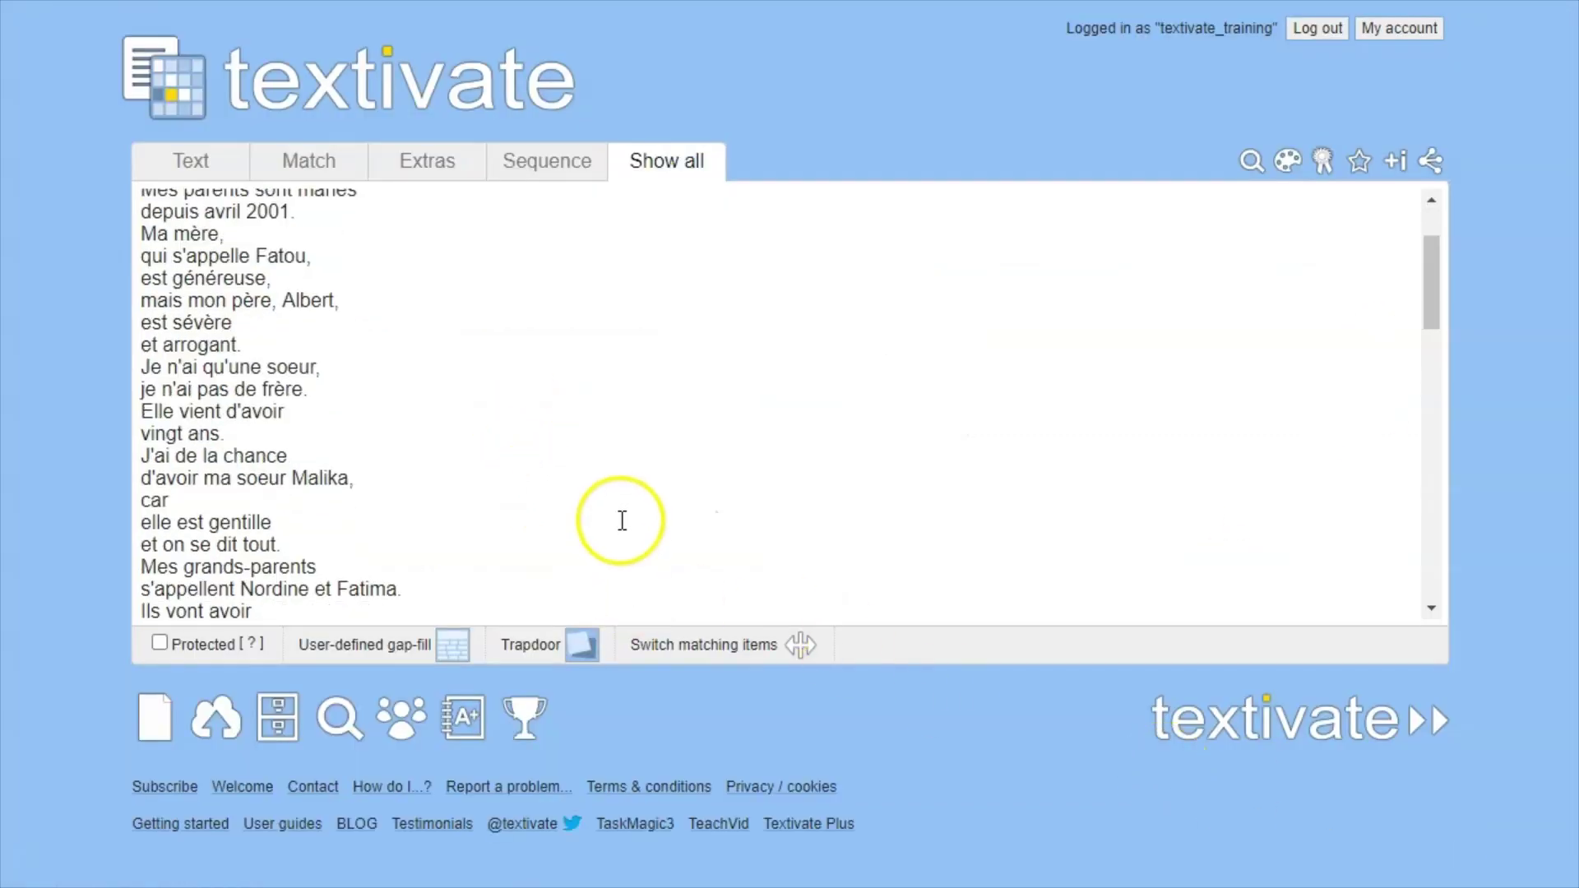
scroll(620, 522, "up", 2)
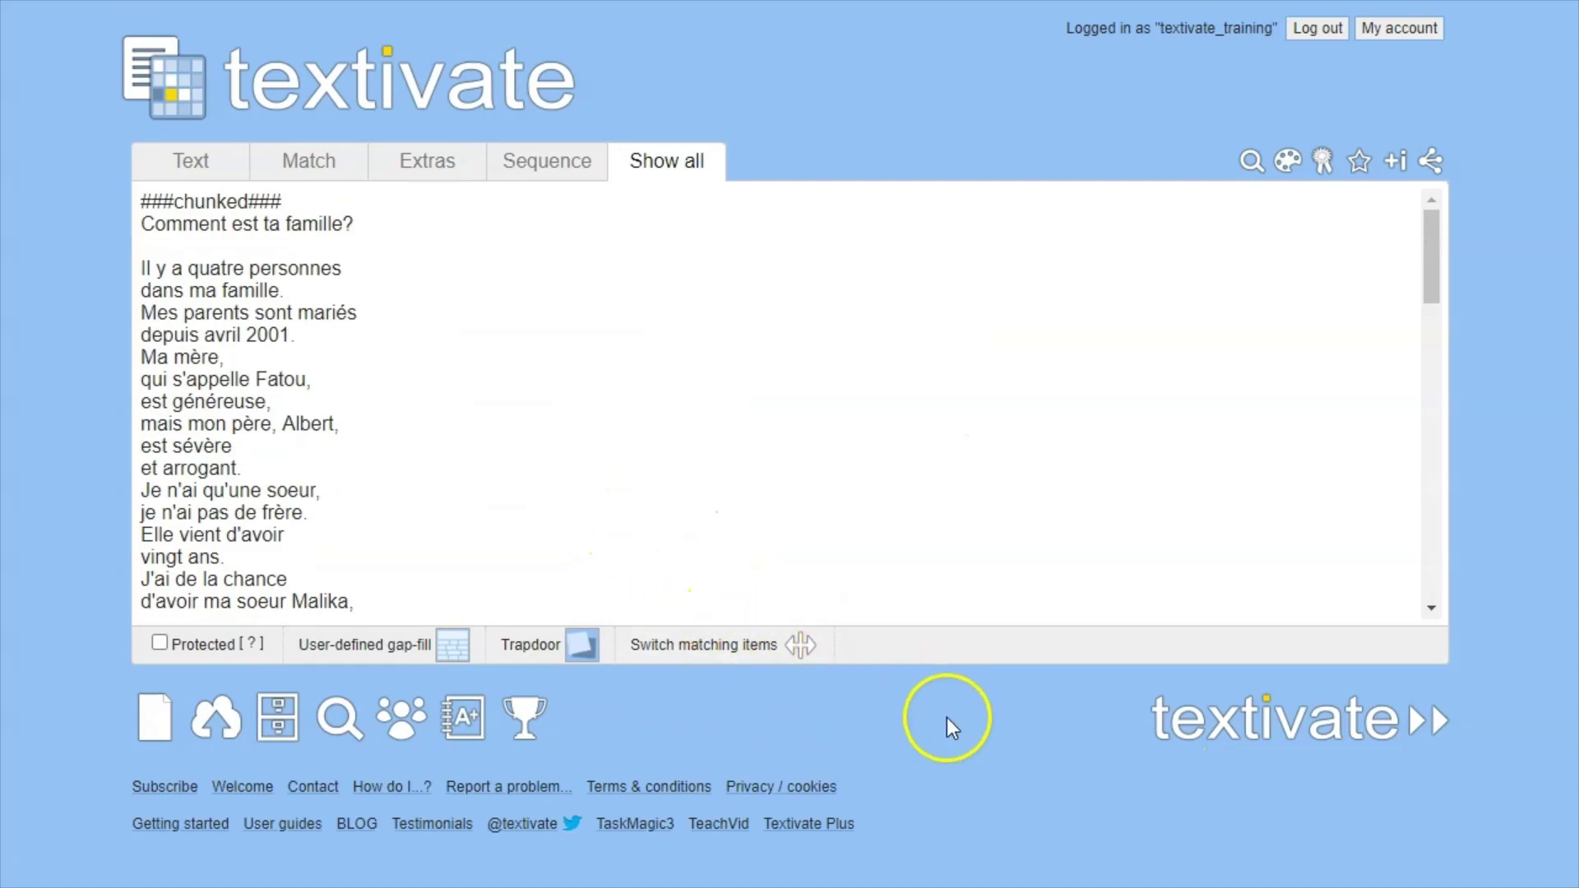